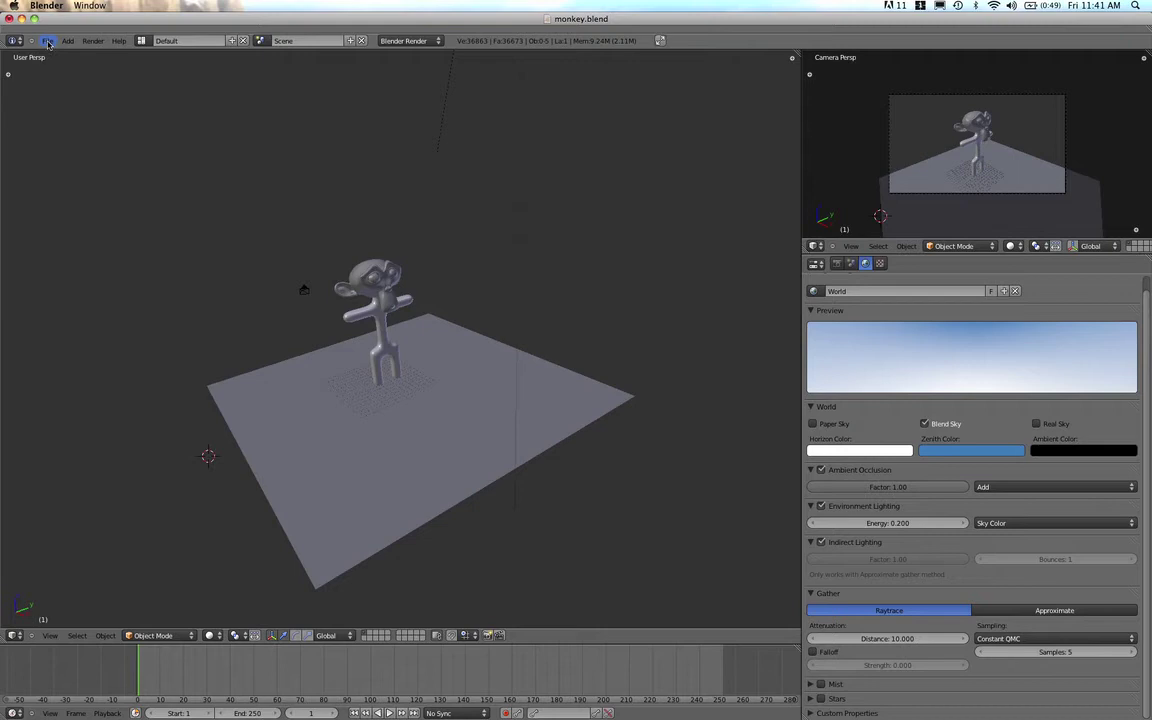
- Import the motion capture file 35_01.bvh into the scene as an armature
left_click(48, 43)
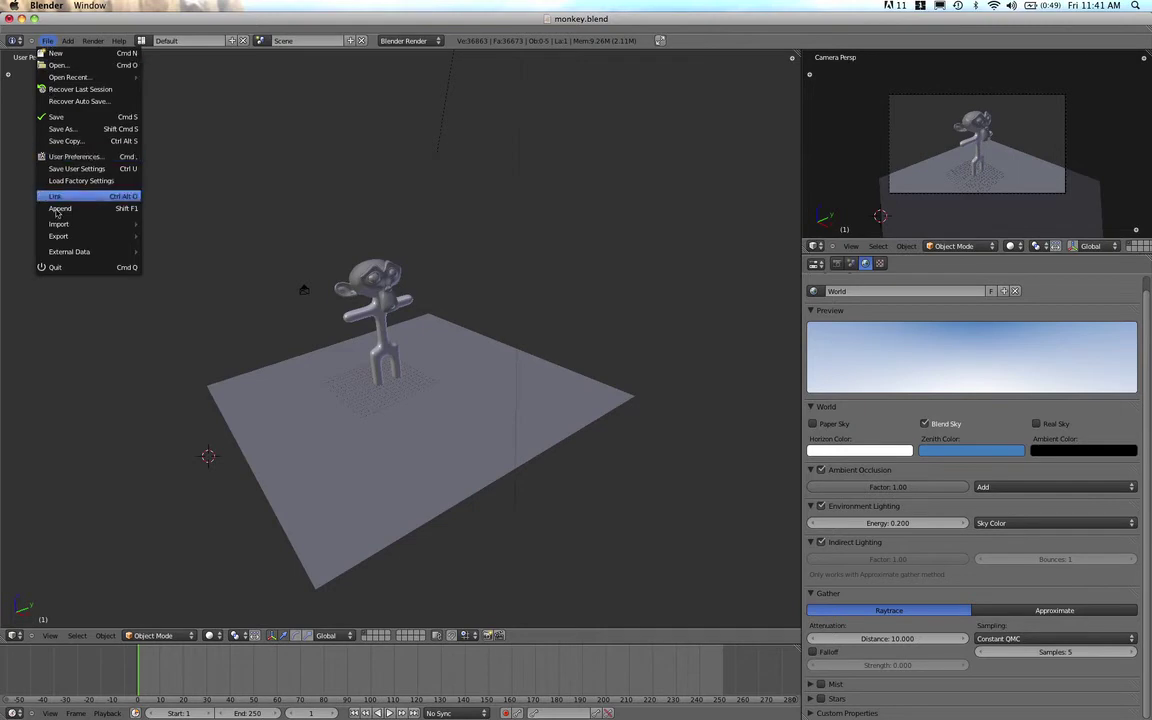
mouse_move(60, 224)
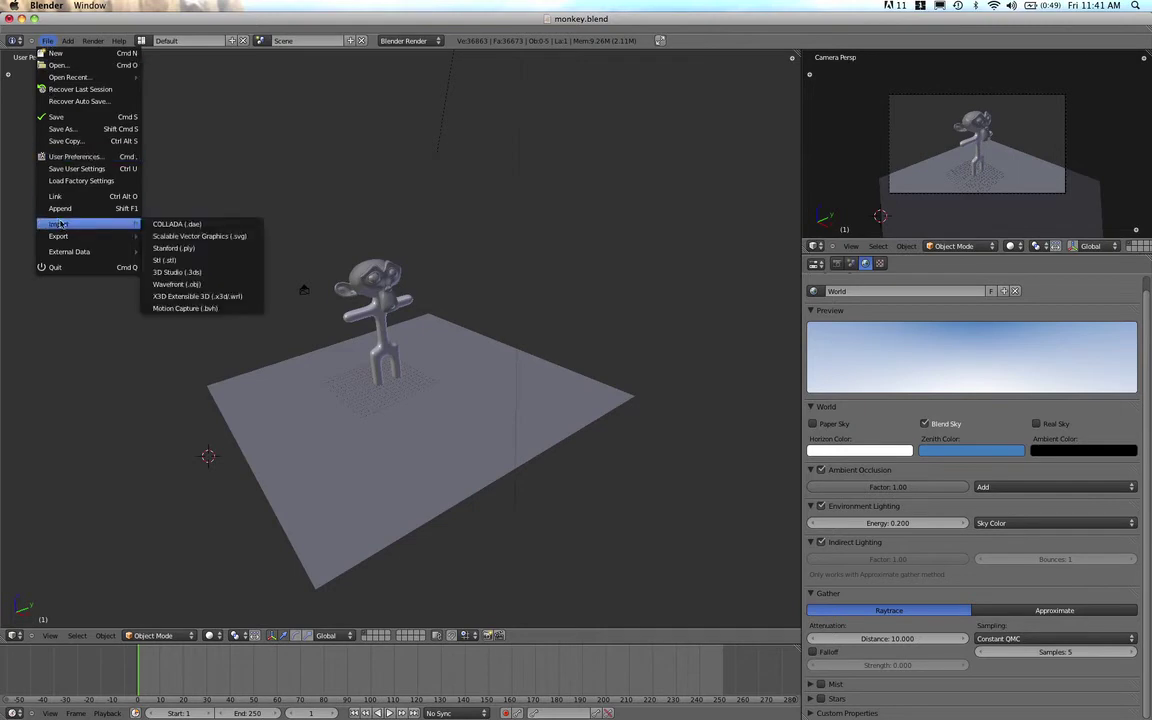
left_click(188, 309)
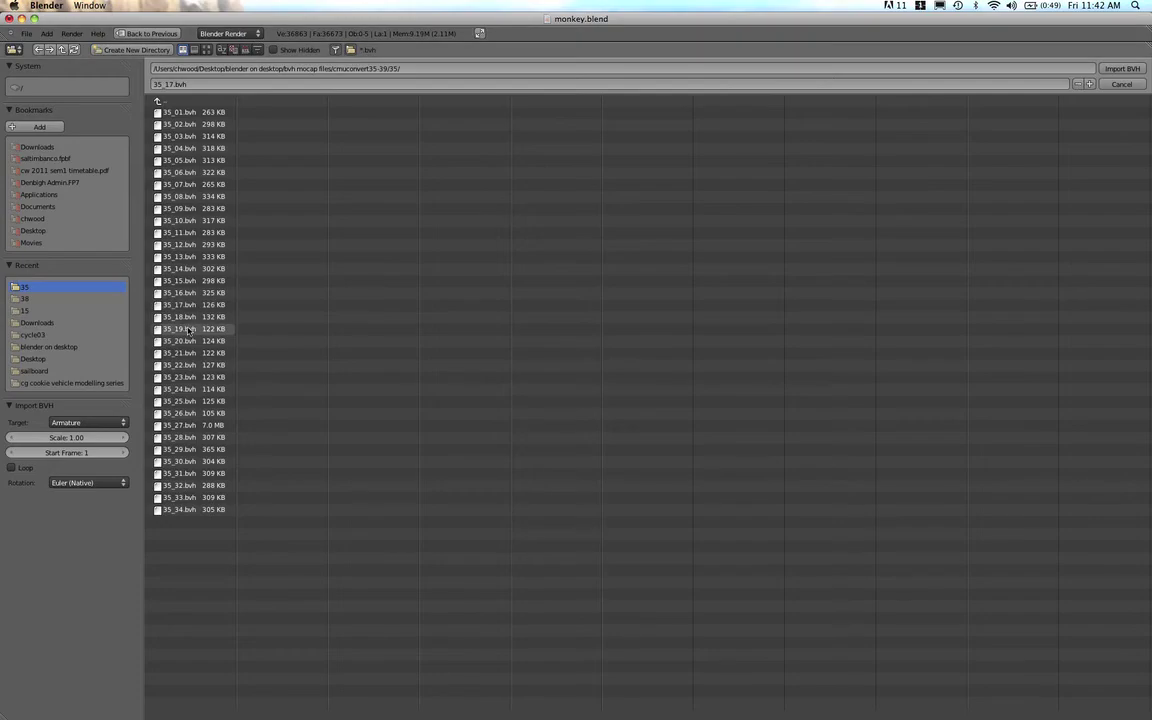
left_click(196, 115)
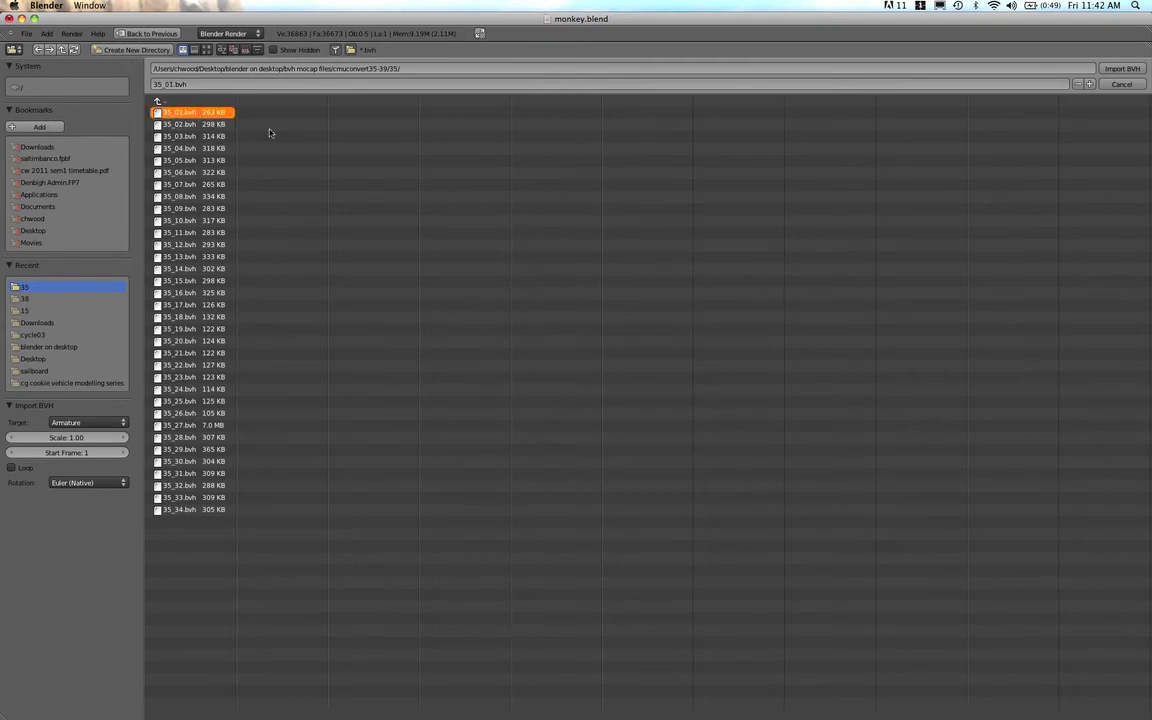
left_click(1117, 69)
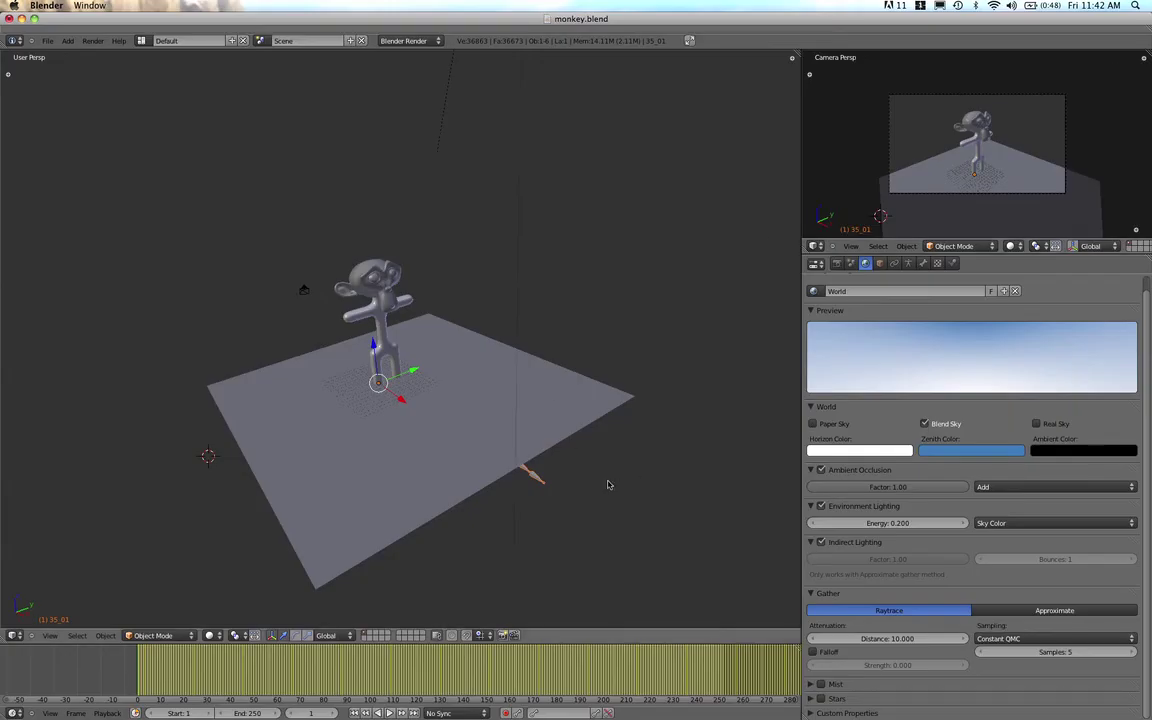
- Play the imported armature's animation to check how it moves, and stop it
middle_click_drag(613, 485, 591, 384)
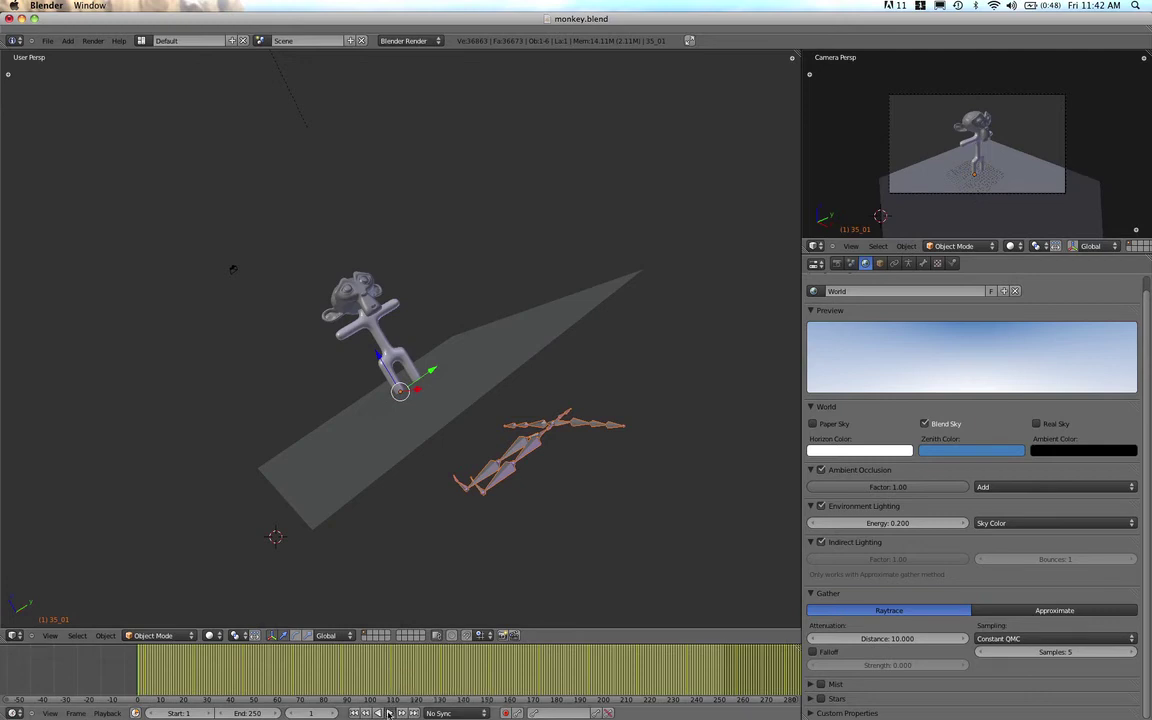
left_click(389, 713)
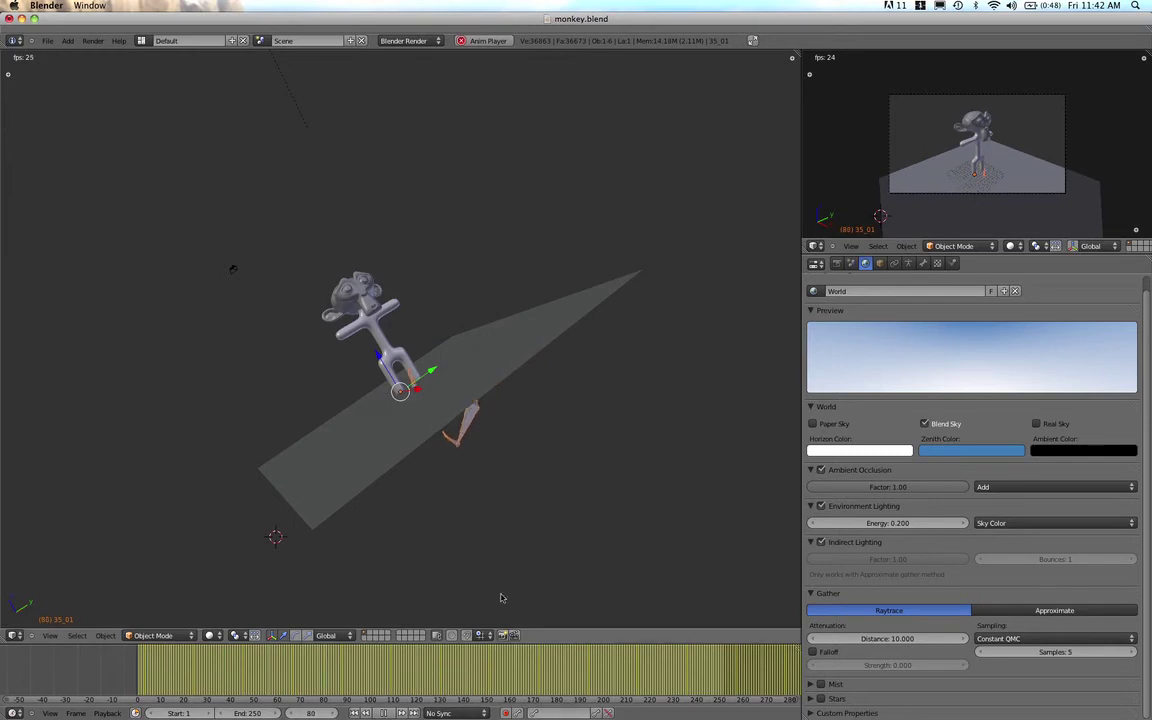
middle_click_drag(566, 458, 581, 620)
left_click(392, 710)
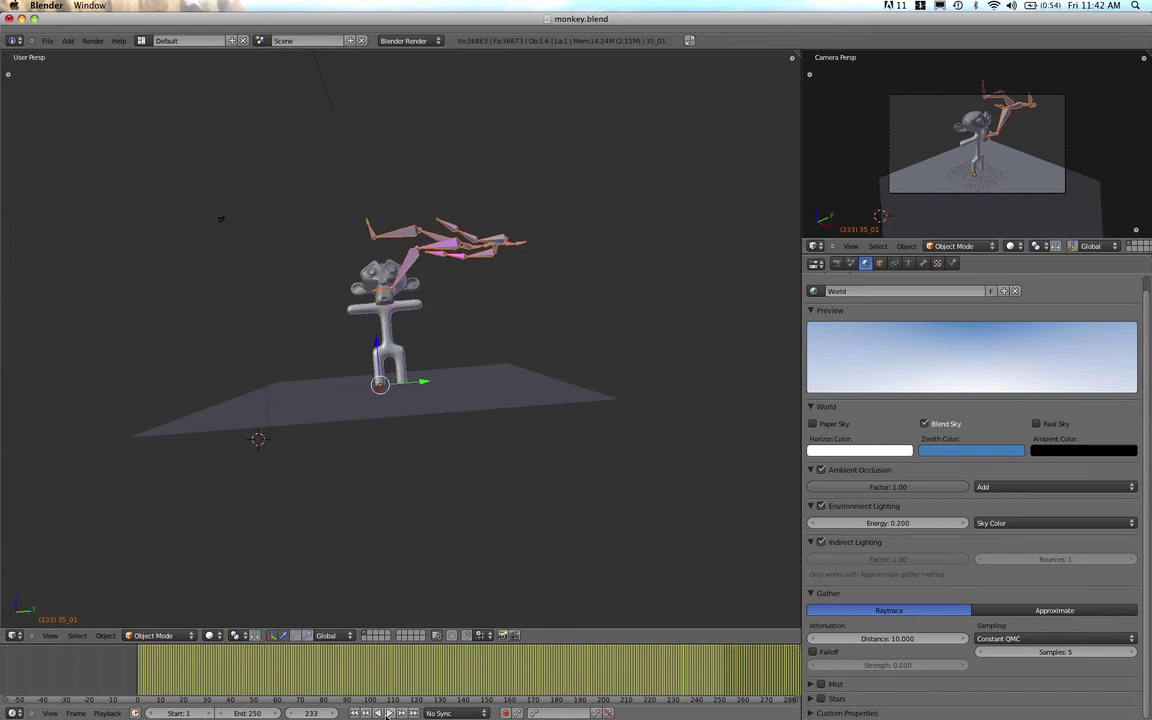
- Rotate the imported armature upright about the X axis, and turn it about the Z axis with the rotate manipulator
left_click(792, 57)
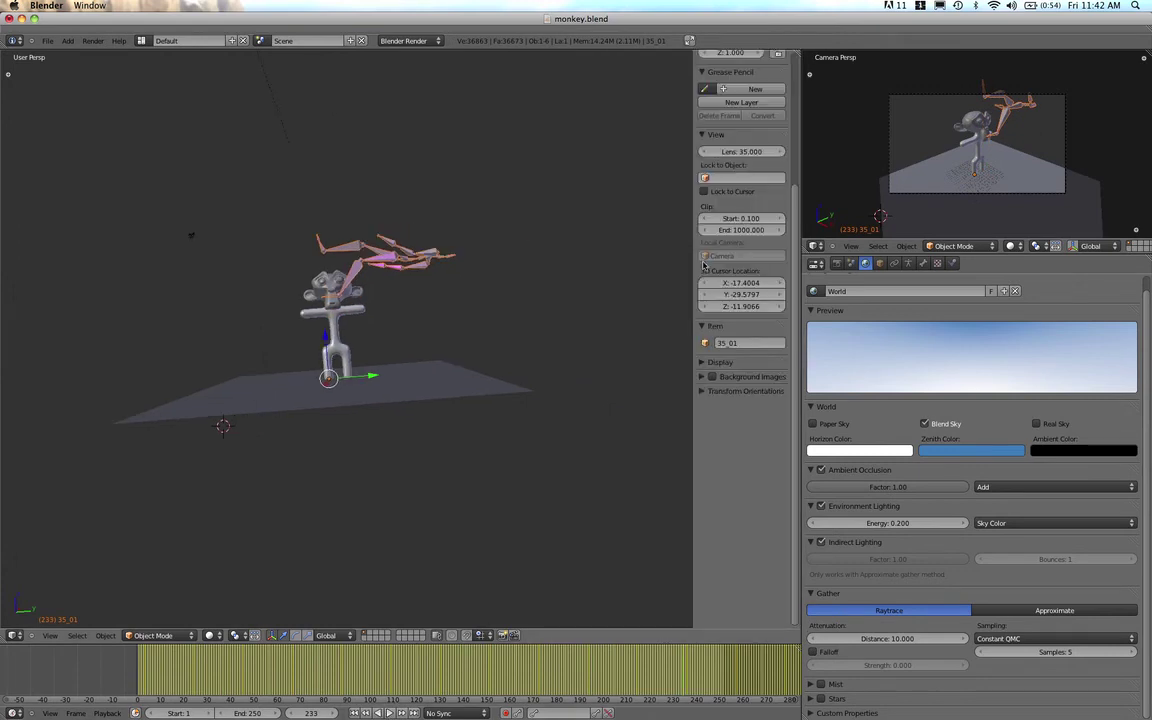
scroll(478, 284, "up", 3)
scroll(478, 284, "down", 4)
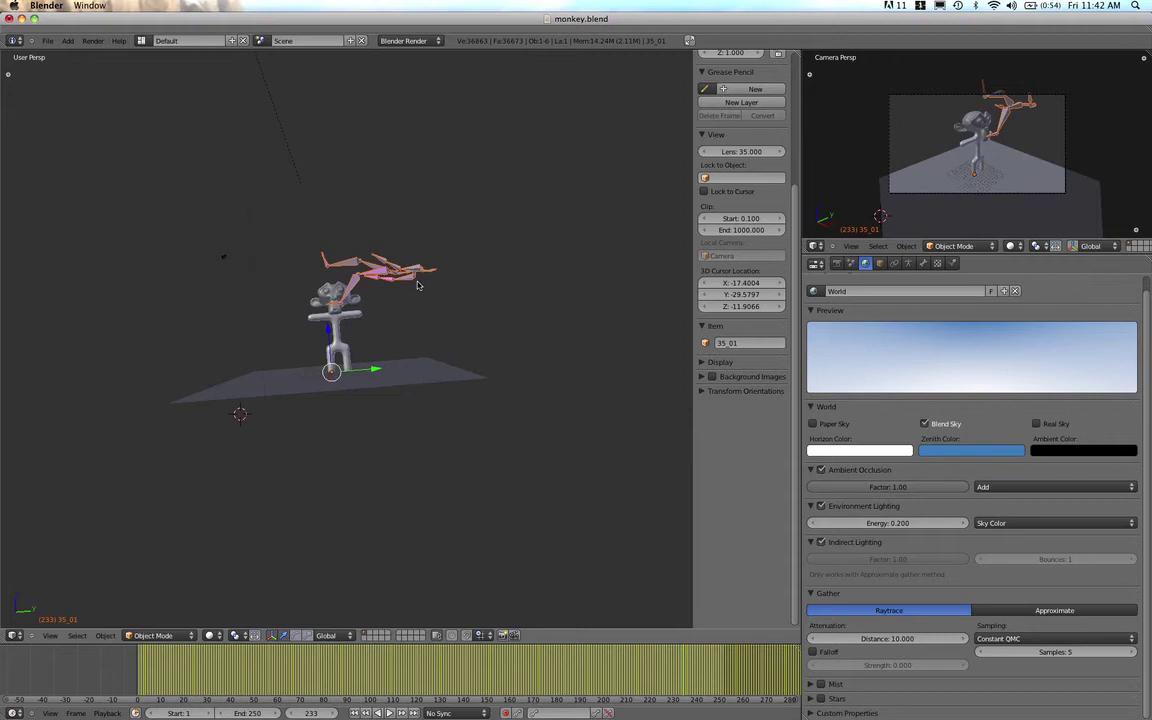
left_click(296, 636)
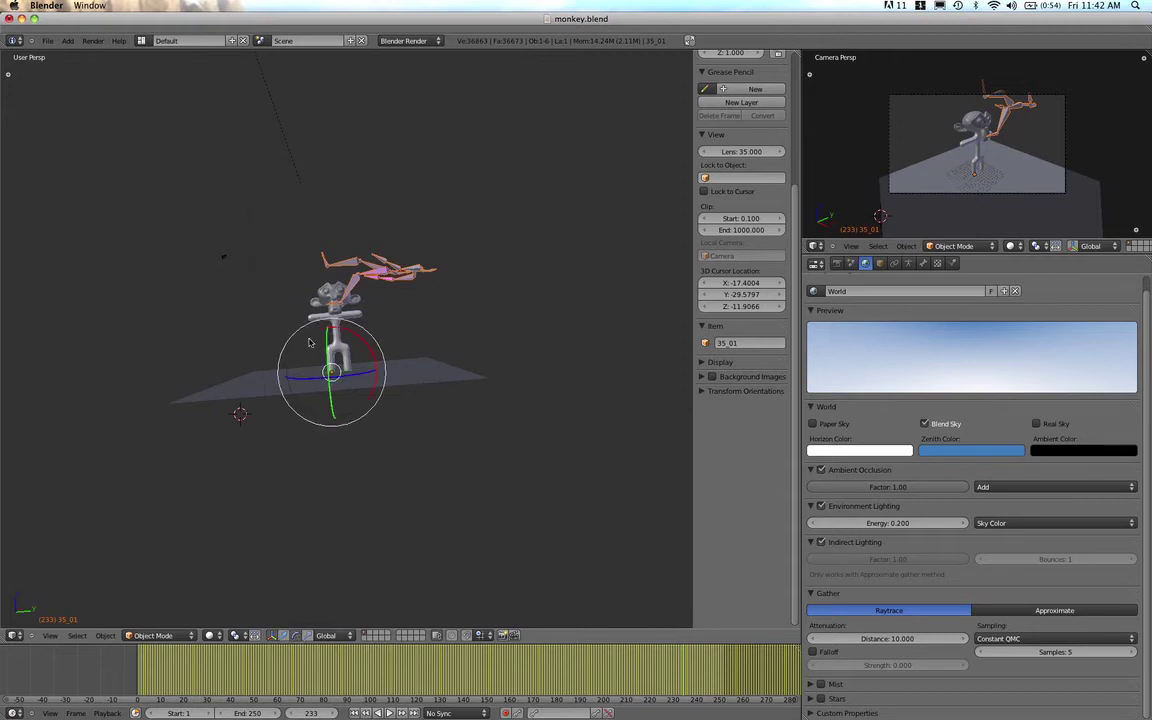
left_click_drag(363, 344, 293, 342)
middle_click_drag(266, 305, 316, 466)
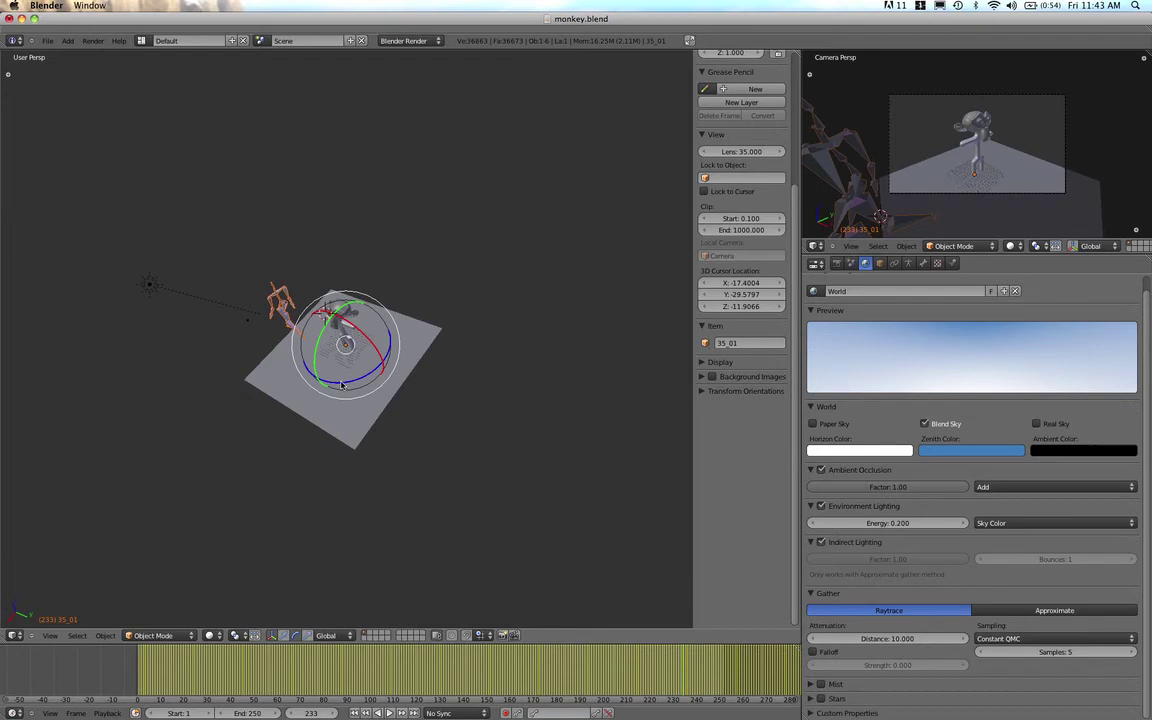
left_click_drag(342, 385, 360, 347)
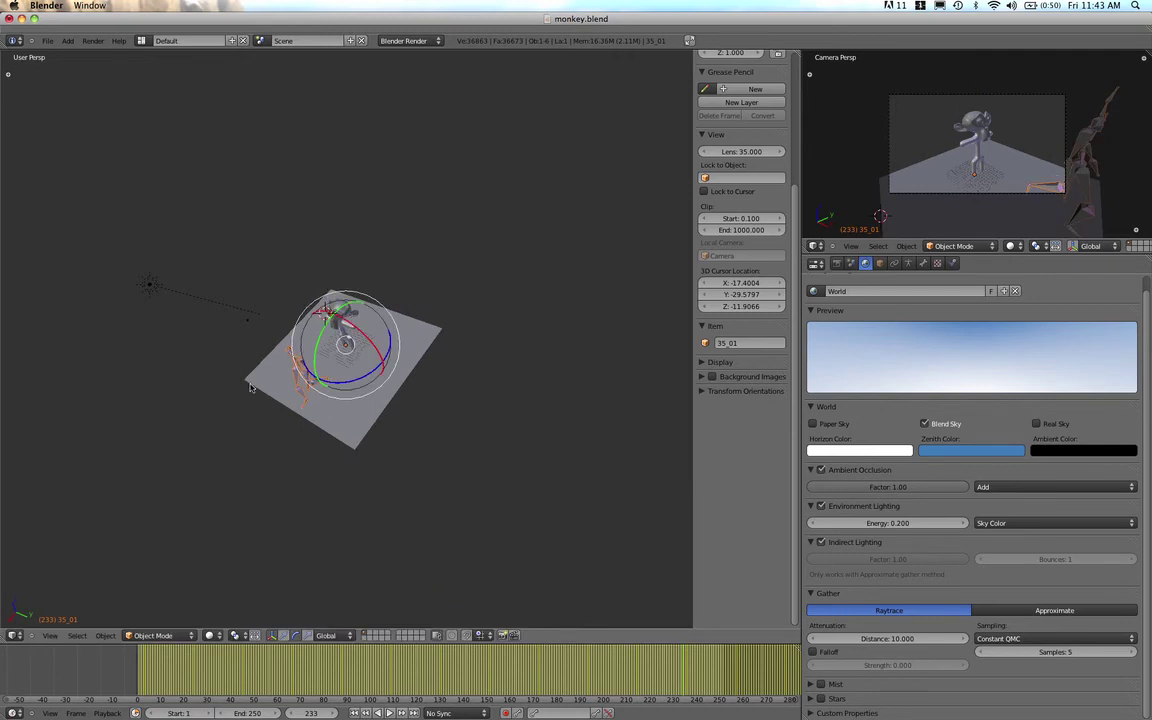
- Play the rotated armature's animation beside the monkey character and stop it
middle_click_drag(278, 419, 470, 350)
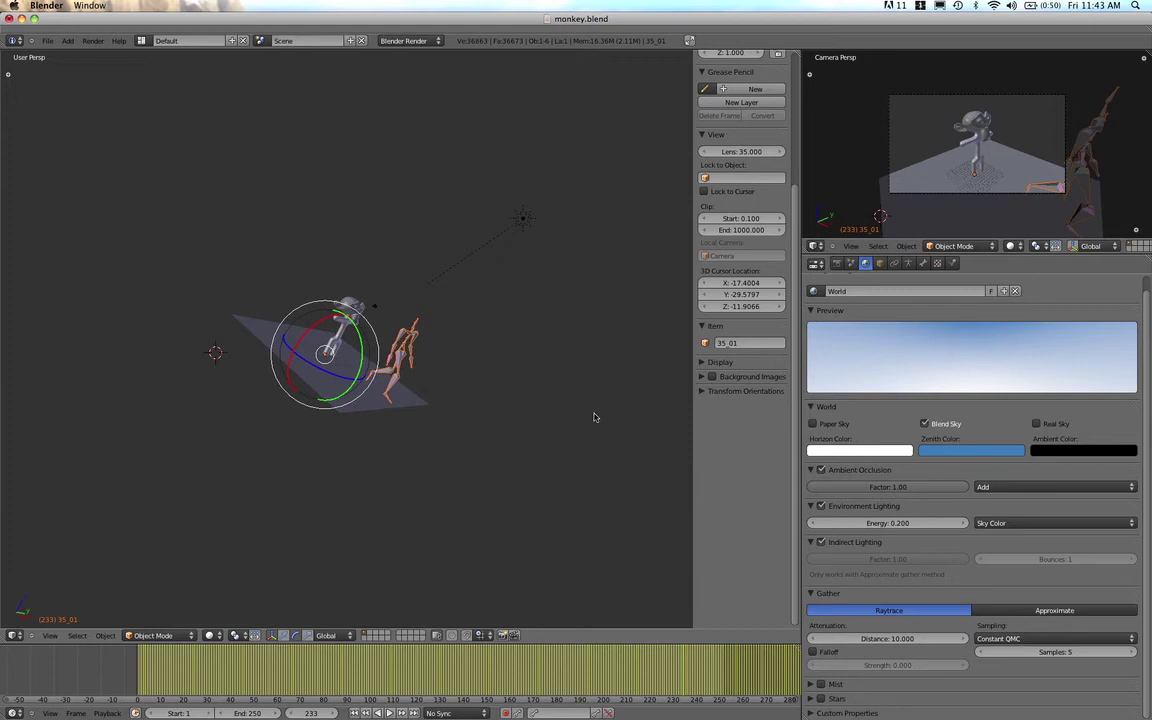
middle_click_drag(489, 360, 440, 358)
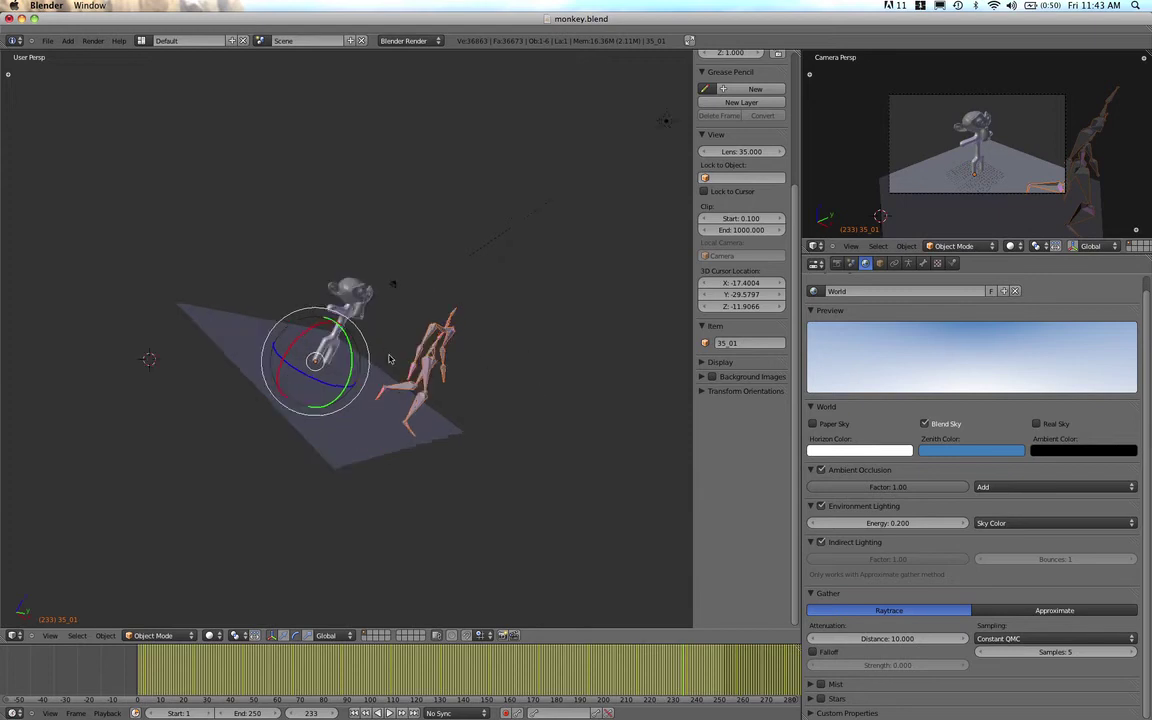
scroll(386, 357, "up", 4)
scroll(396, 358, "down", 3)
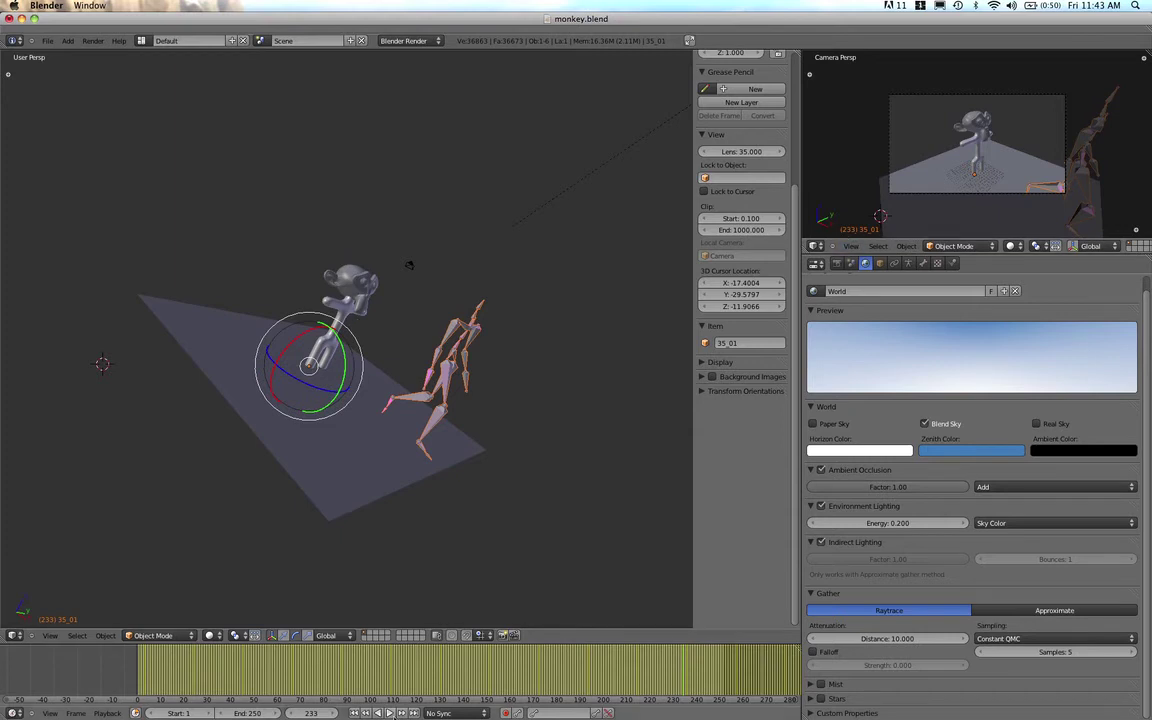
left_click(389, 713)
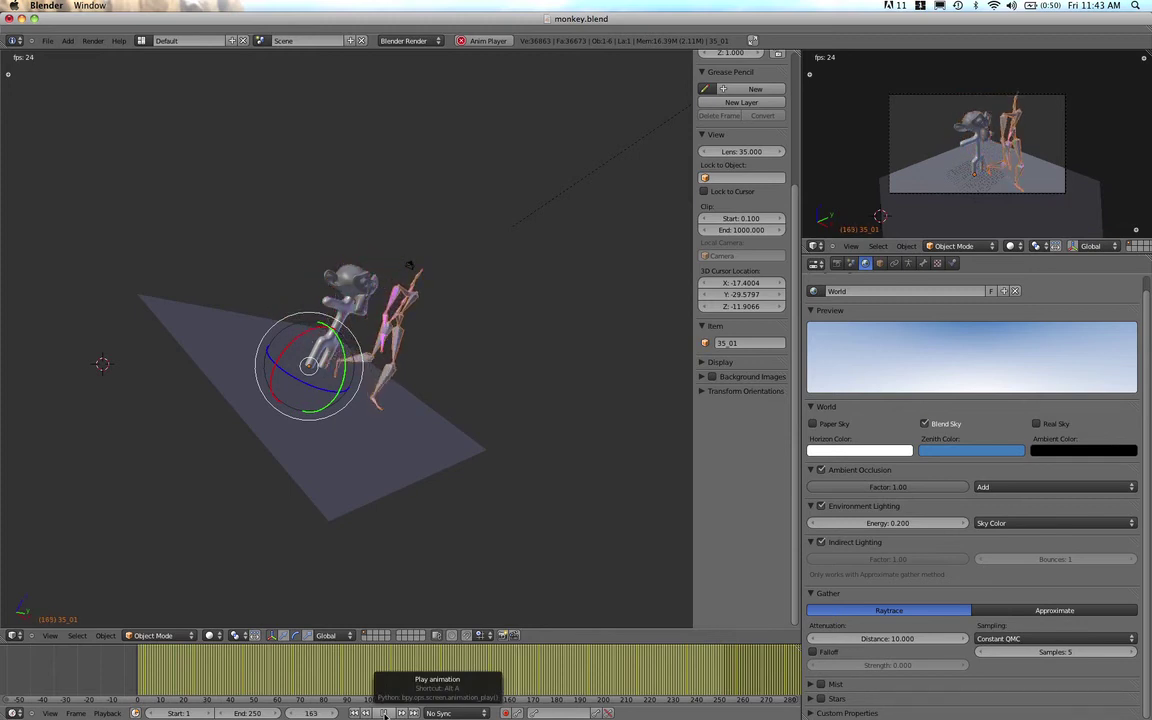
left_click(385, 712)
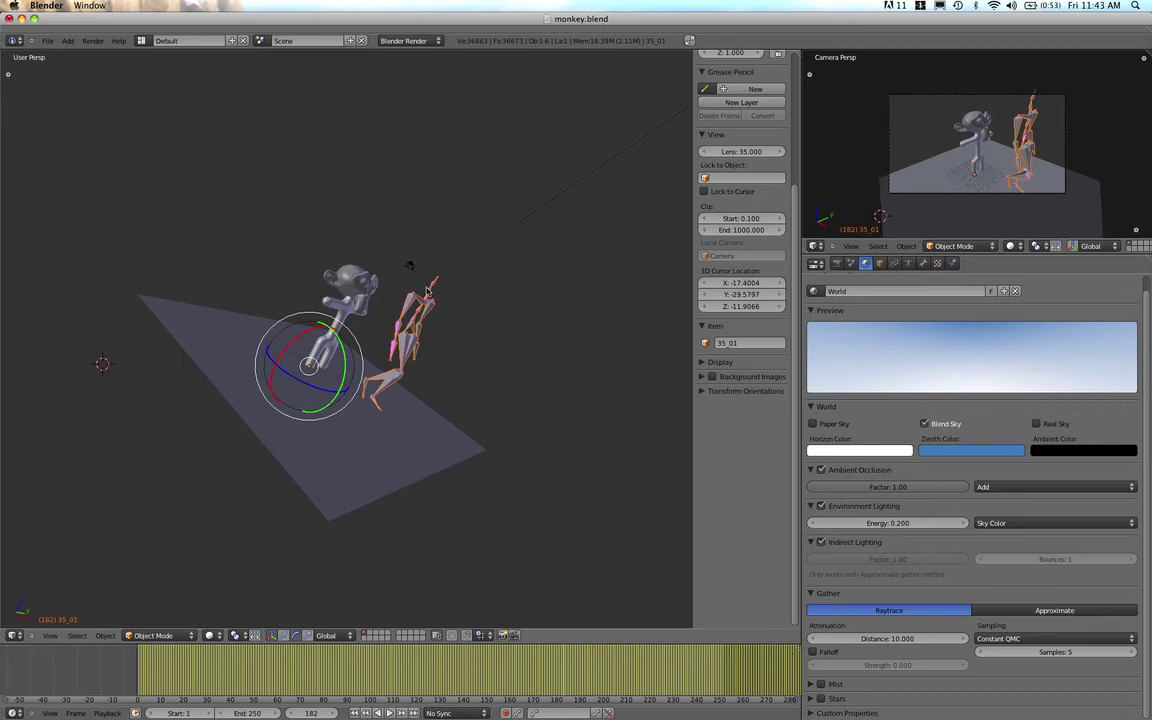
- Set the armature to Rest Position and, in the right orthographic view, move it about 1.9 in Y and 9.6 in Z onto the monkey's body
left_click(909, 264)
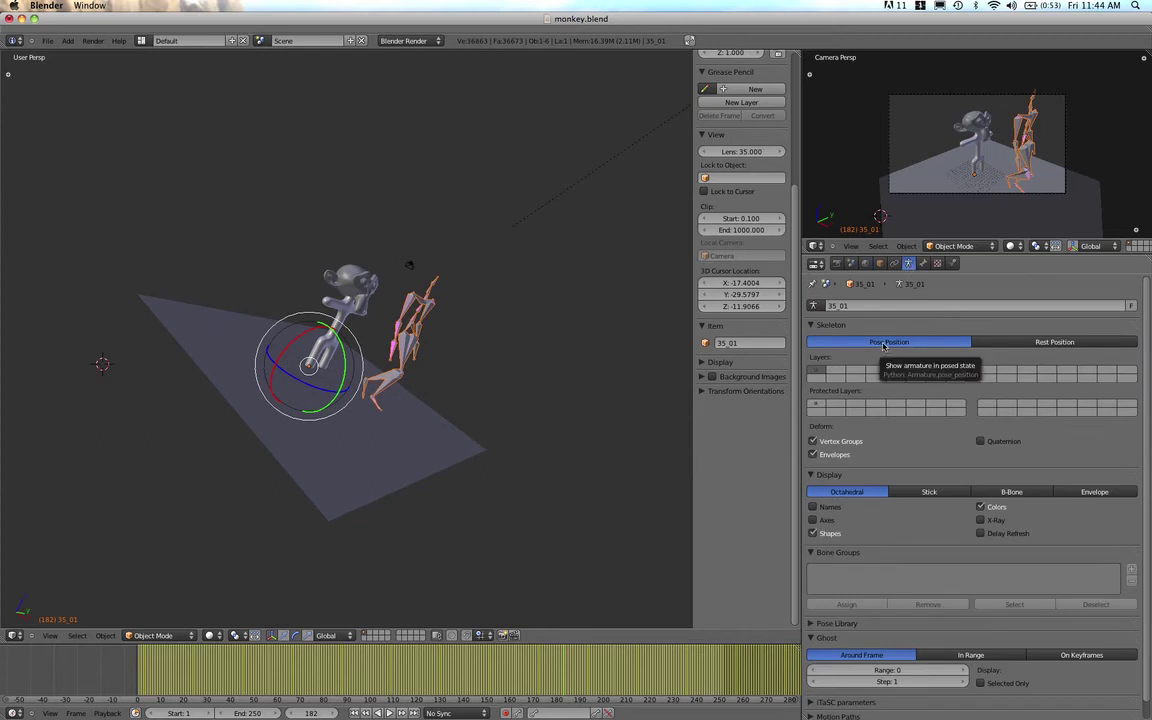
left_click(1081, 346)
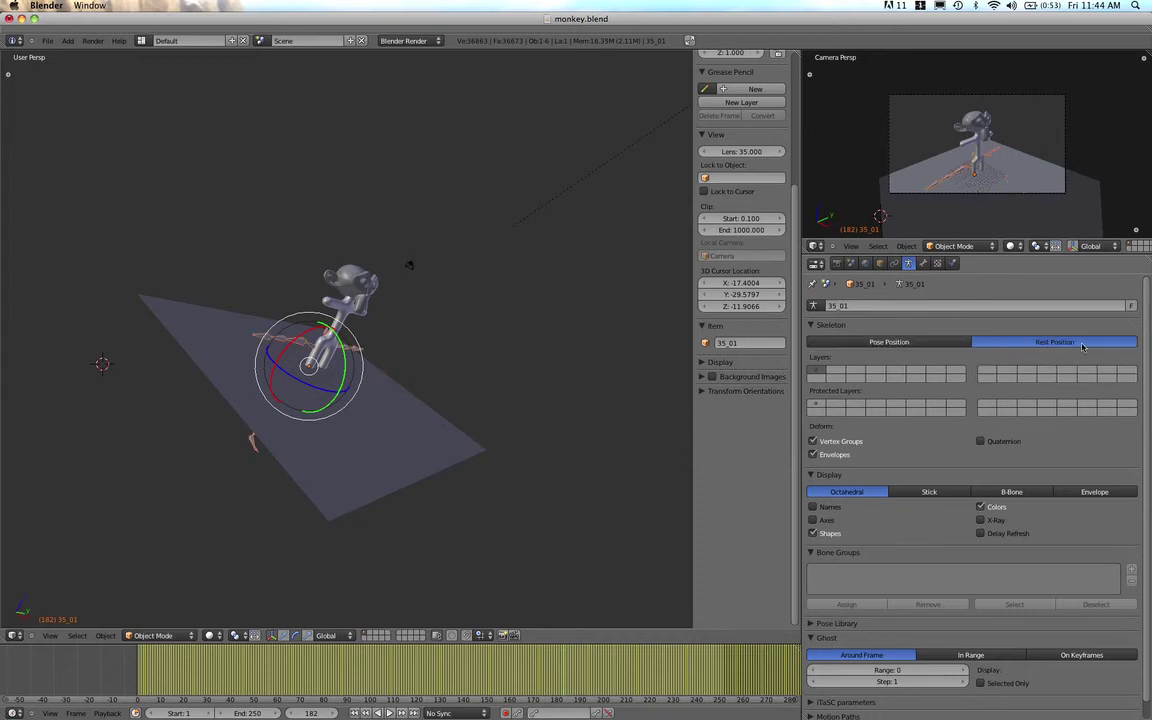
middle_click_drag(501, 391, 423, 300)
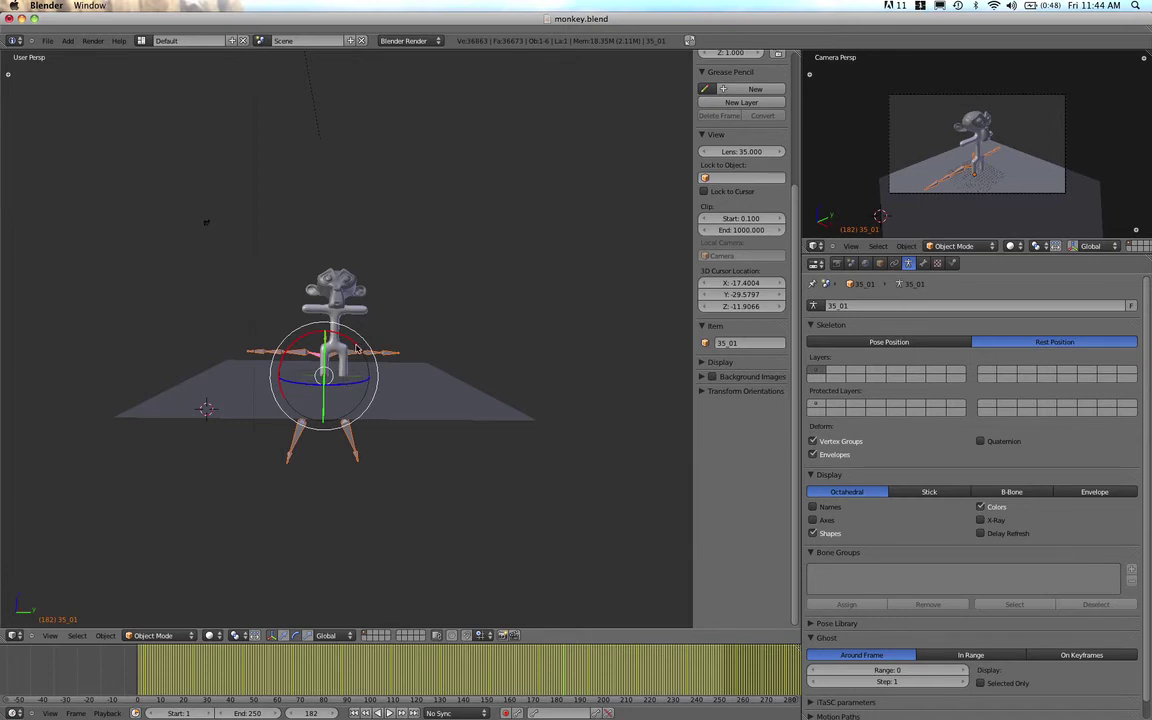
key("KP_3")
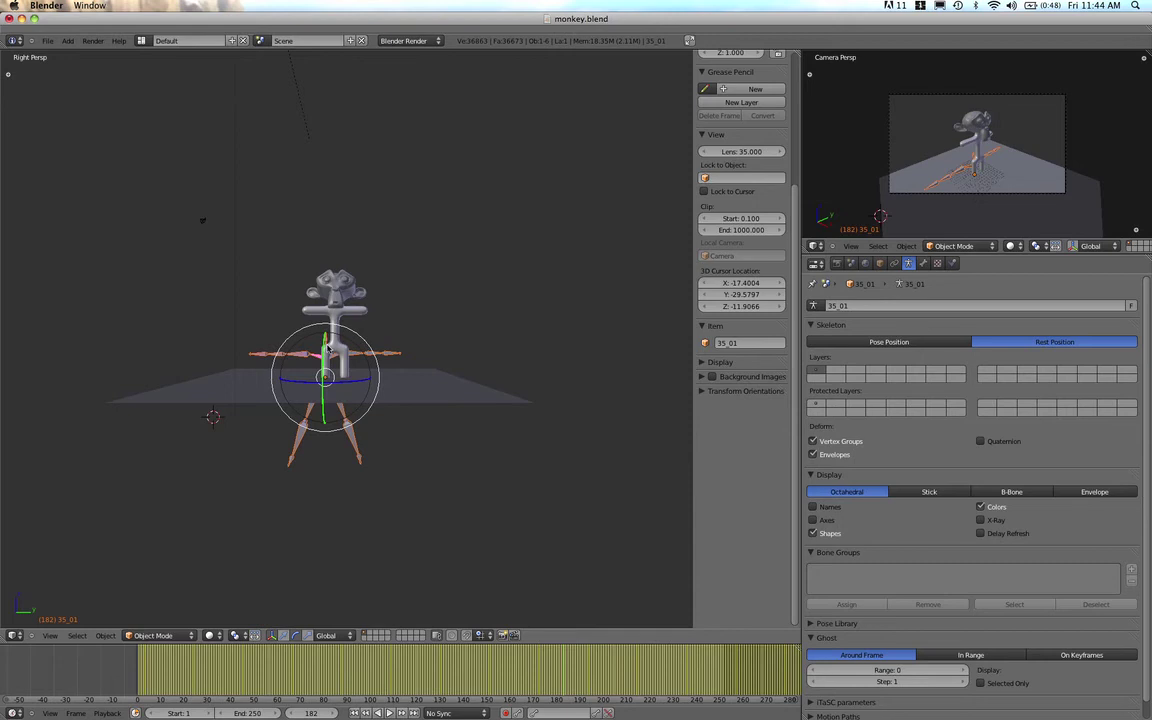
key("KP_5")
scroll(330, 350, "up", 4)
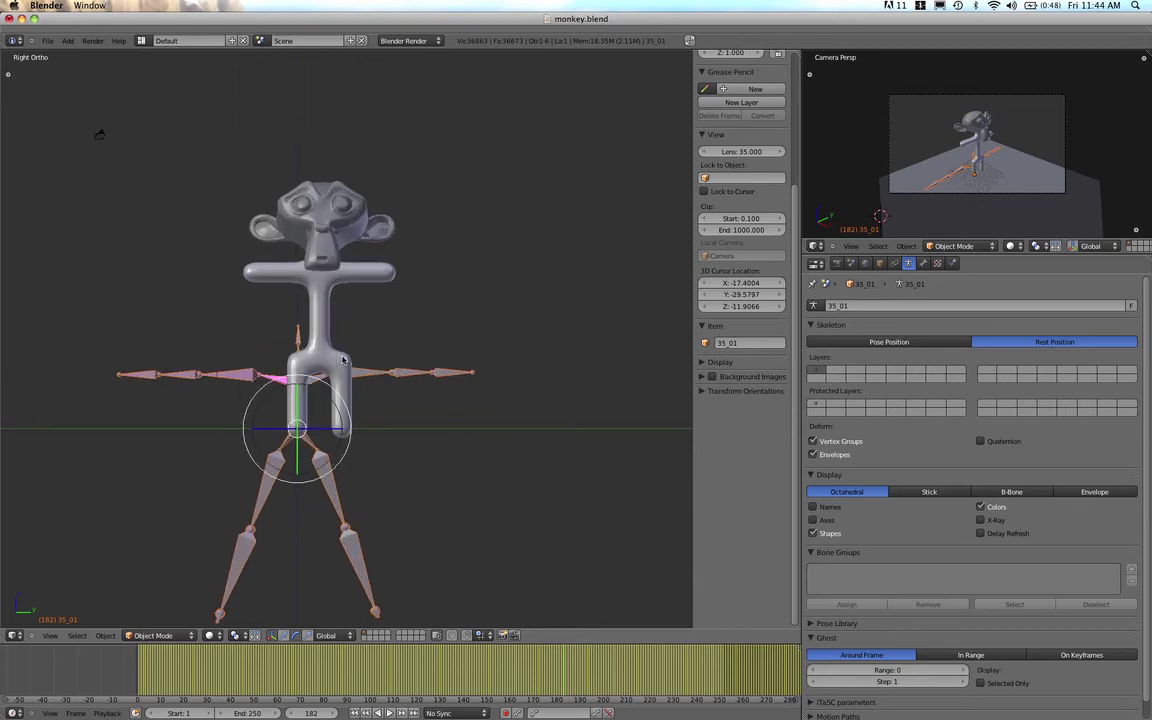
key("g")
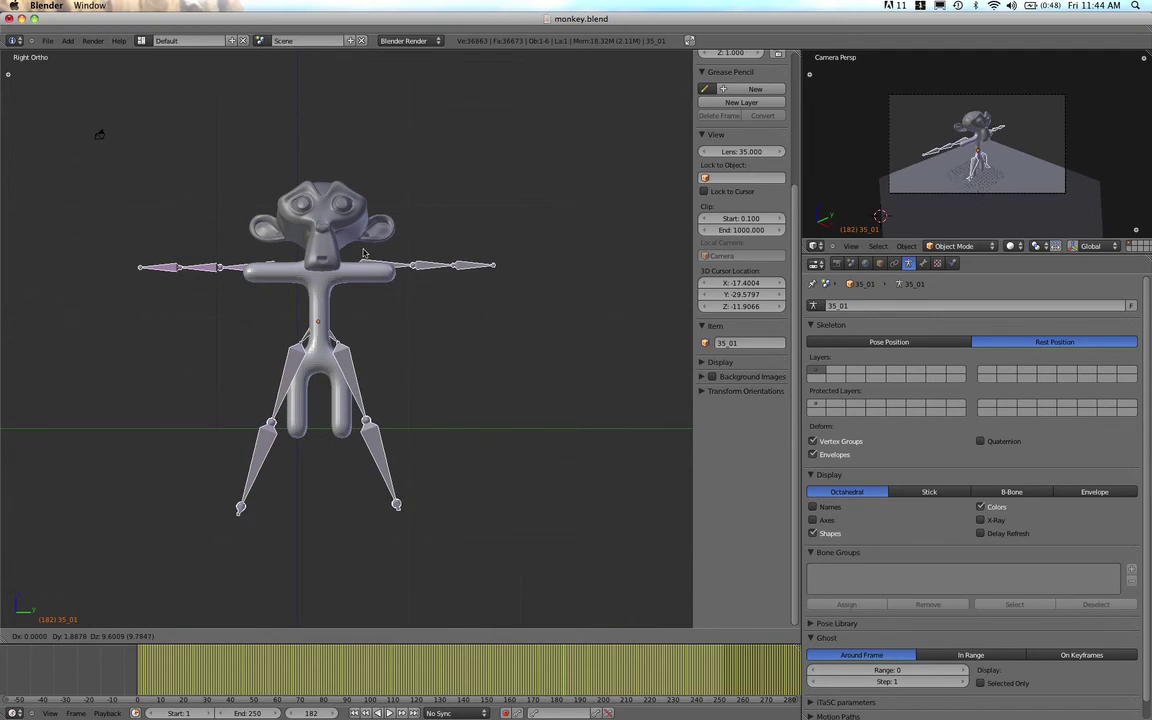
left_click(363, 253)
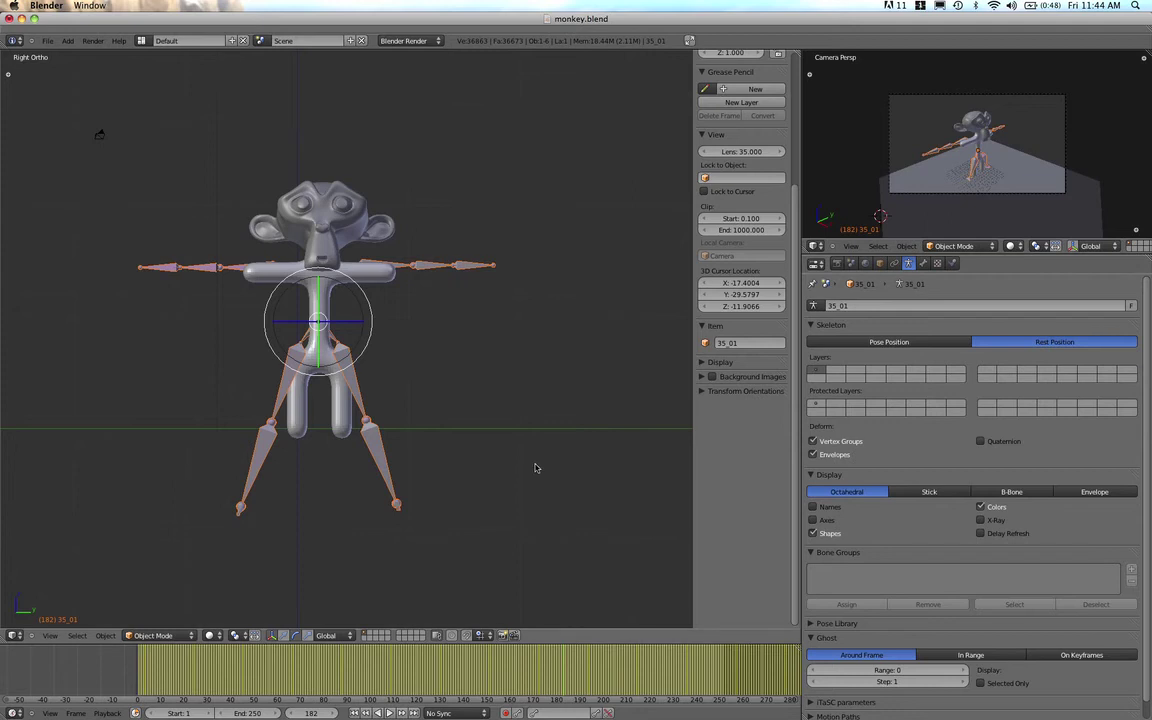
- Show the scene in wireframe and put the armature into Edit Mode
key("z")
scroll(361, 314, "up", 3)
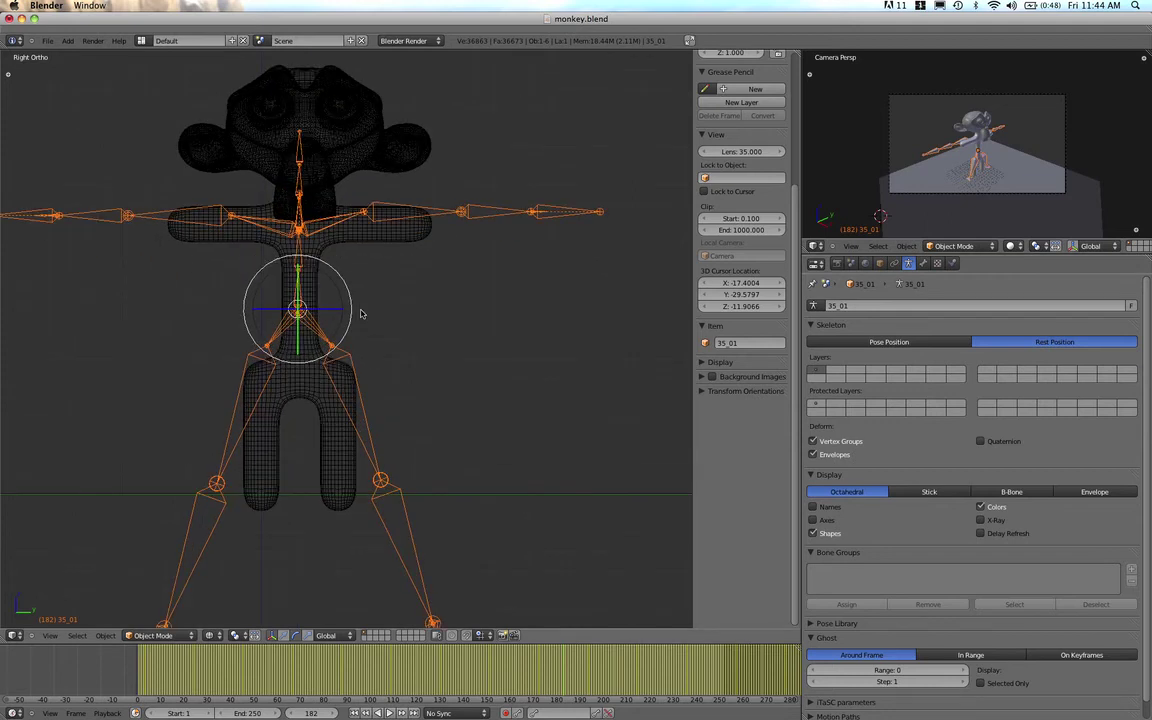
scroll(361, 314, "down", 1)
key("Tab")
key("g")
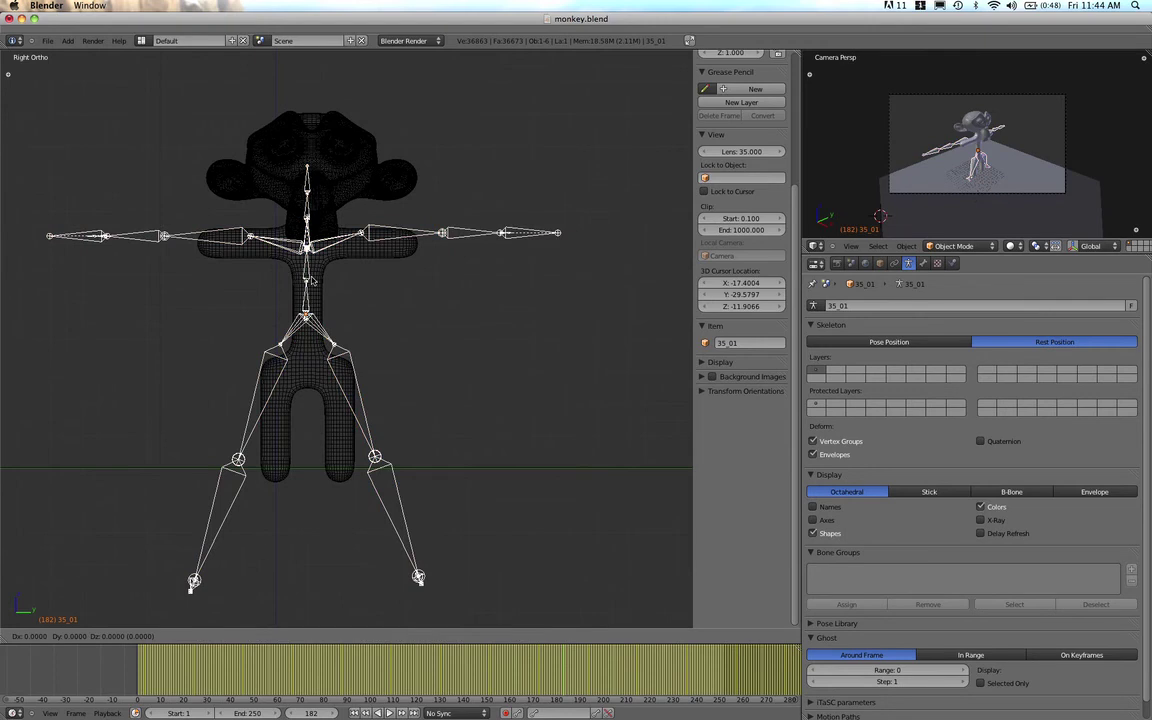
right_click(312, 282)
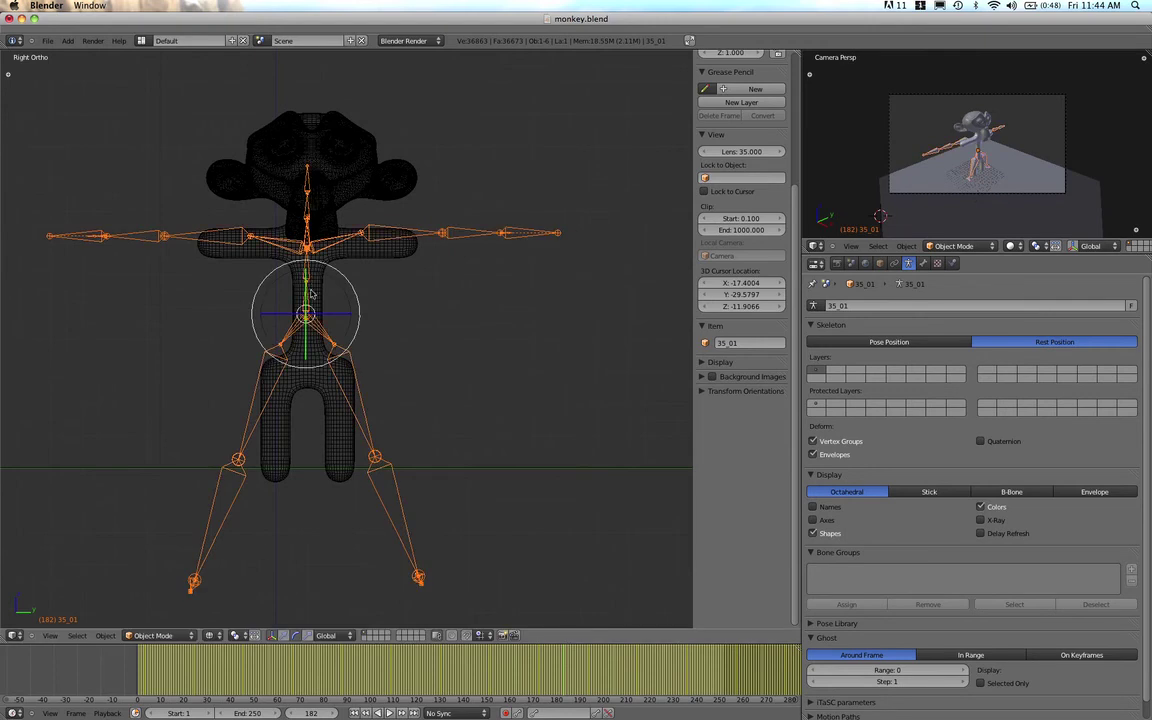
left_click(162, 638)
left_click(158, 609)
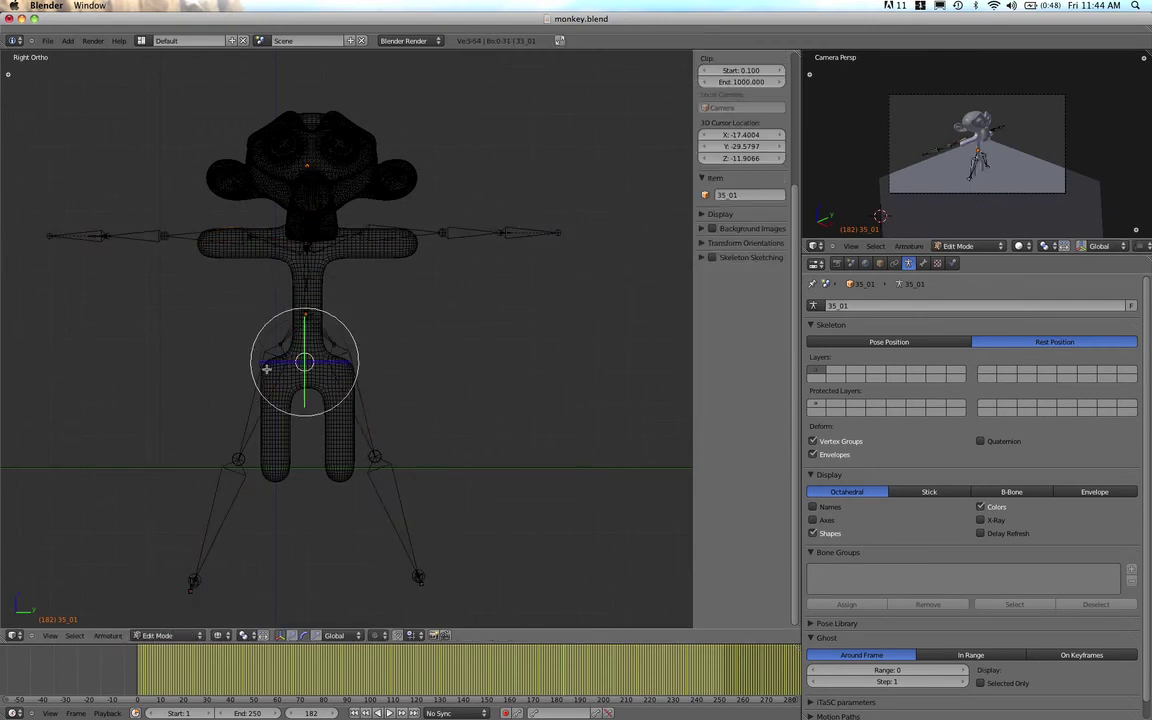
- Box-select only the hip and leg bones and move them down about 2.9 units to the monkey's hips
right_click(275, 227)
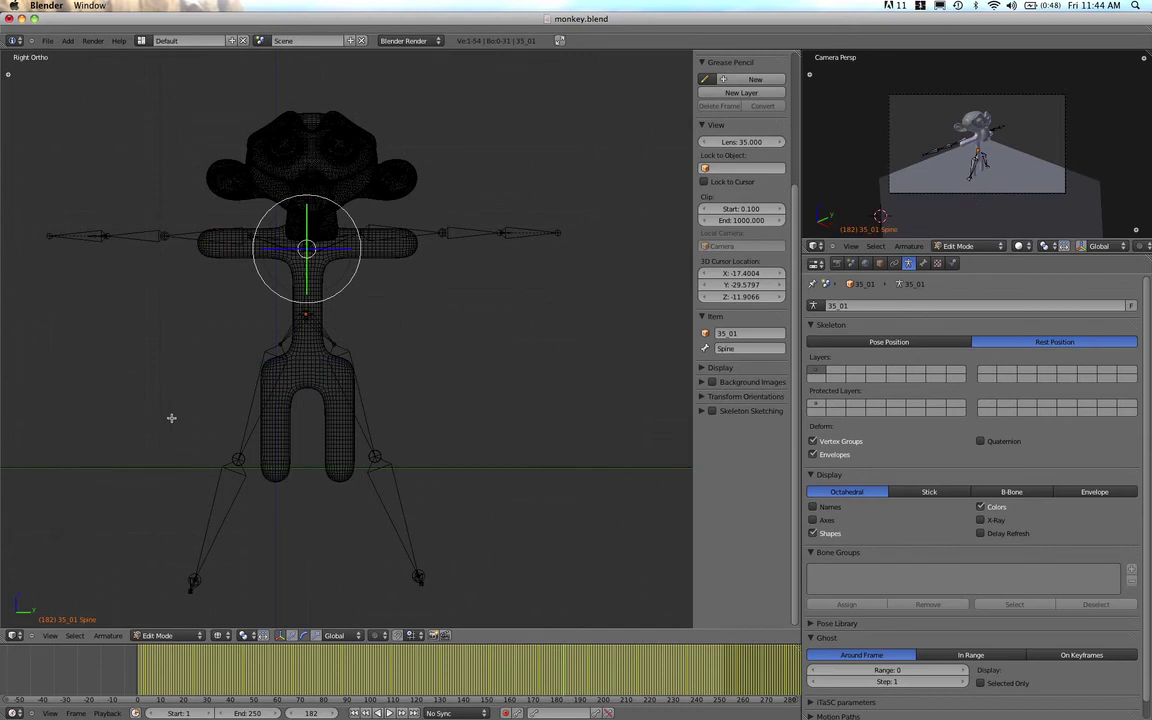
key("a")
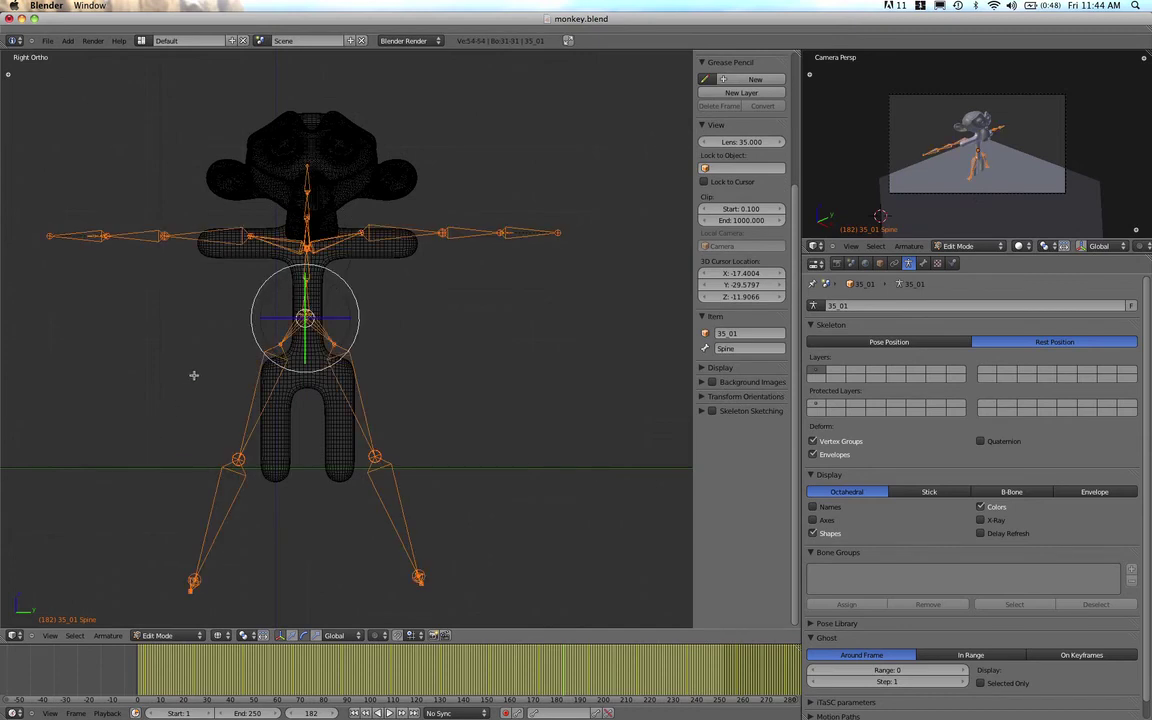
key("a")
key("b")
left_click_drag(135, 312, 544, 628)
key("g")
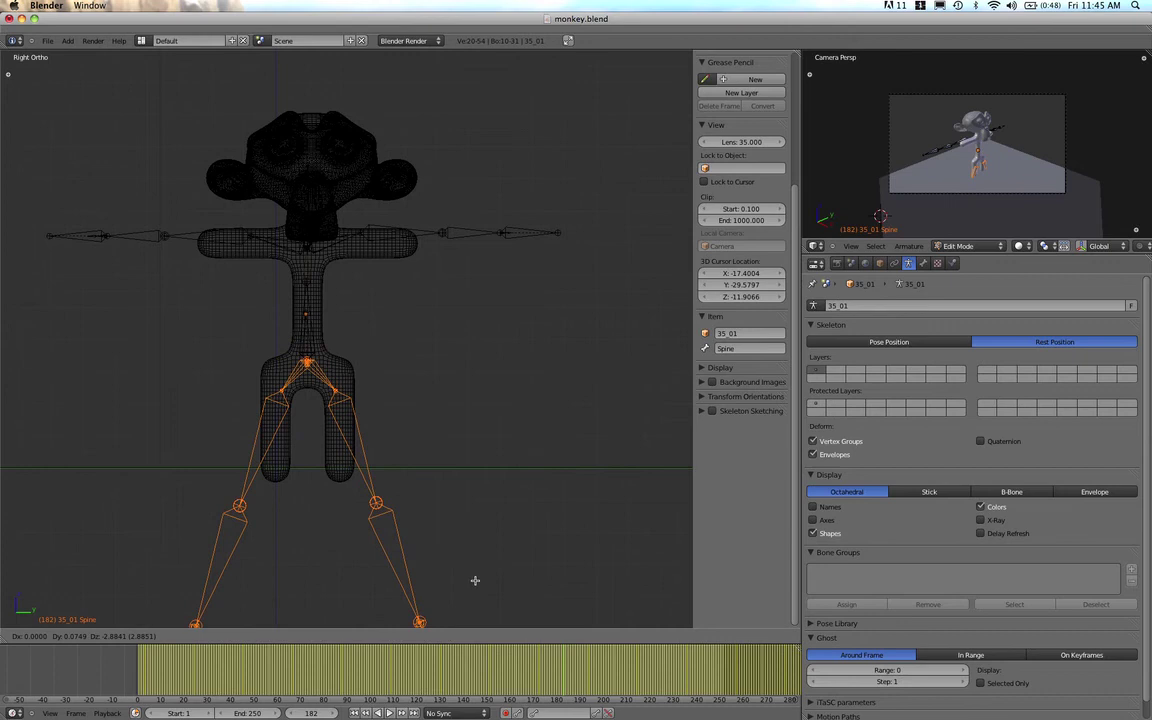
left_click(475, 580)
- Scale the selected hip and leg bones down to the monkey's leg size and move them up about 5.8 units onto its hips
key("s")
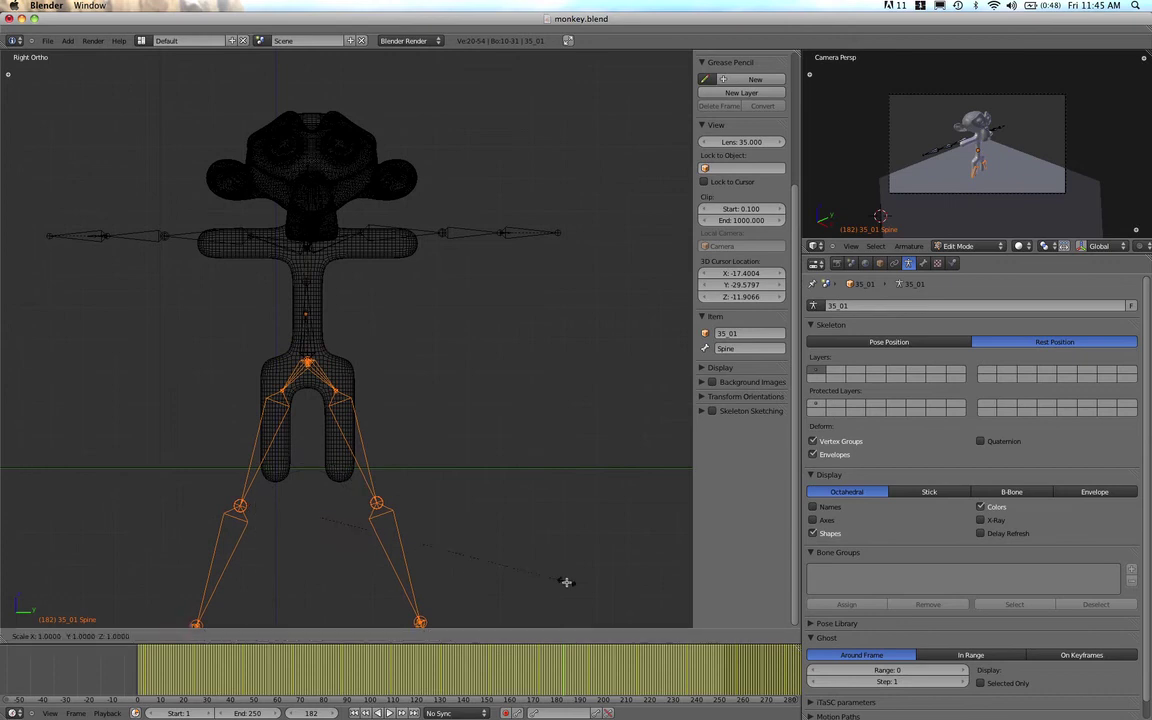
left_click(407, 476)
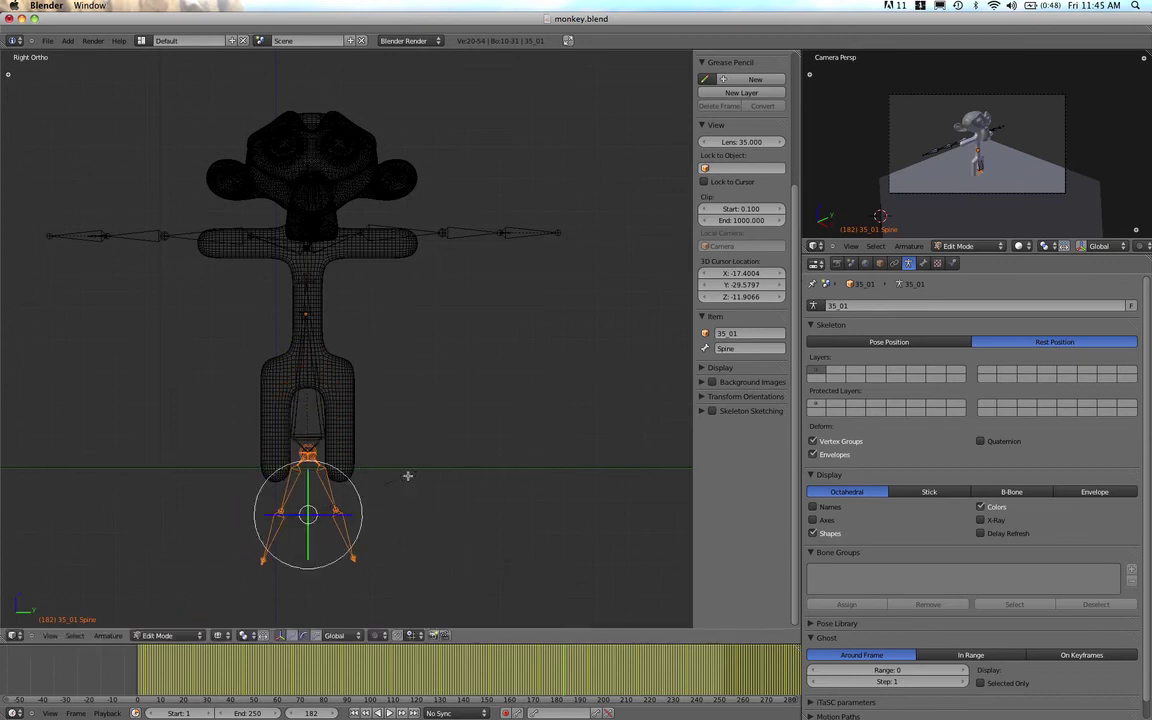
key("g")
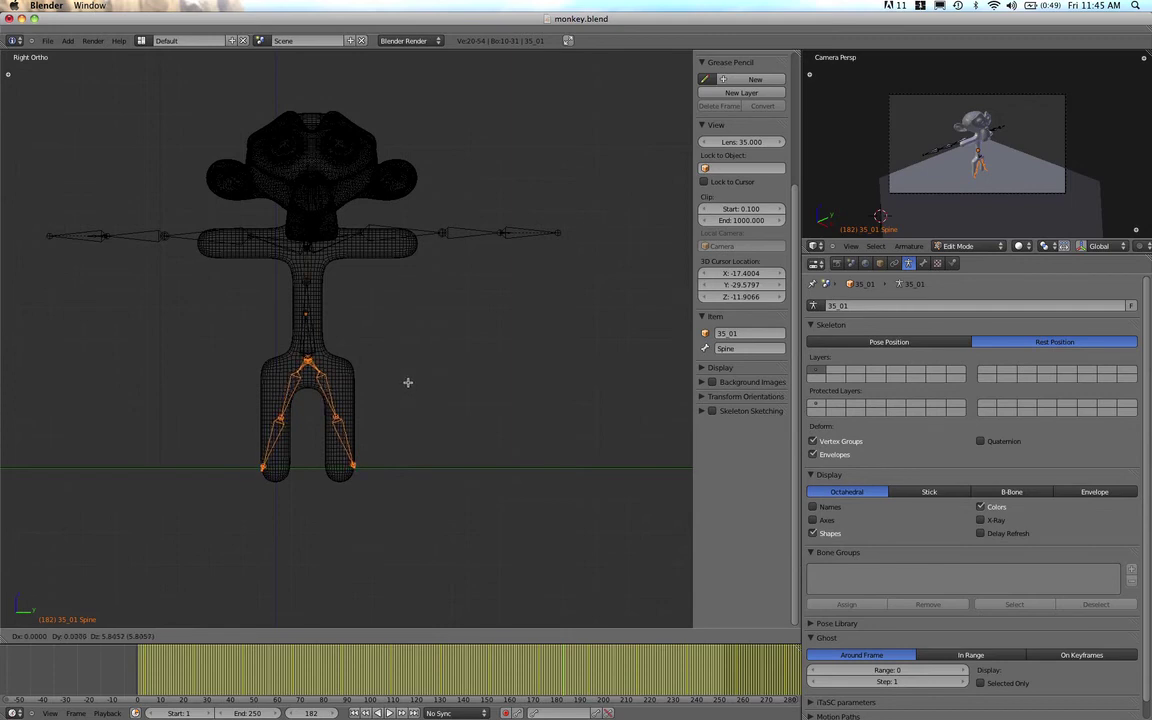
left_click(407, 382)
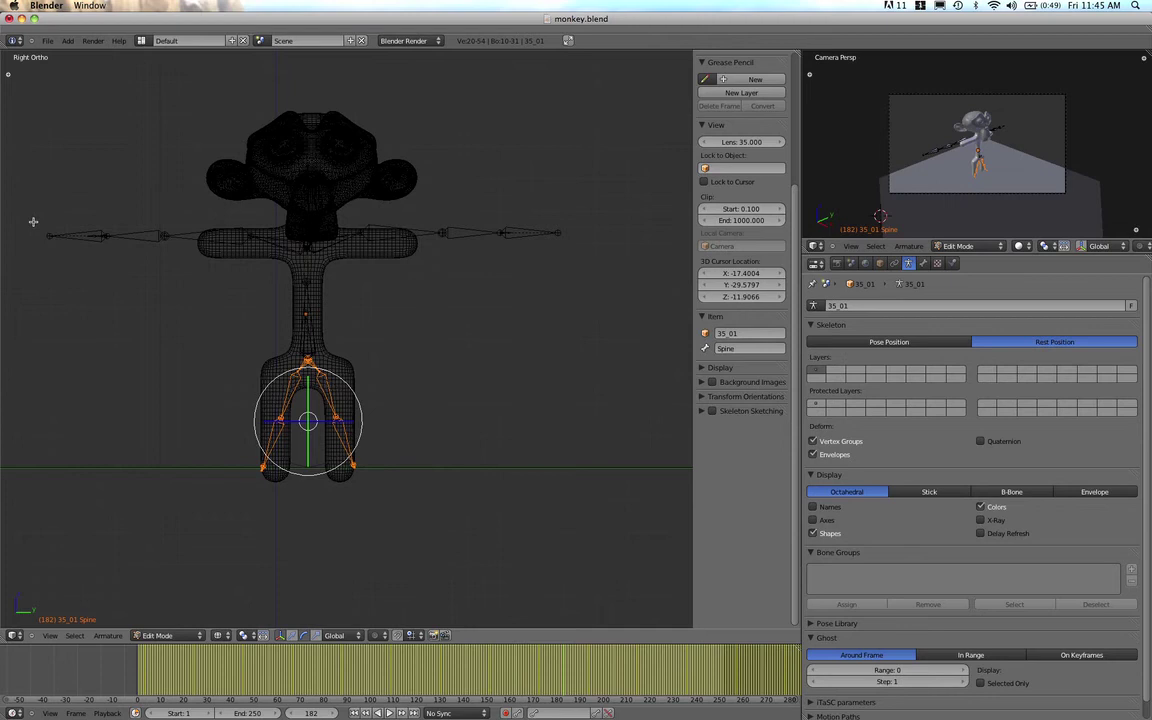
- Box-select the shoulder and arm bones, scale them along Y to fit the monkey's arms and lower them about 0.56 units
key("a")
key("b")
left_click_drag(33, 222, 581, 252)
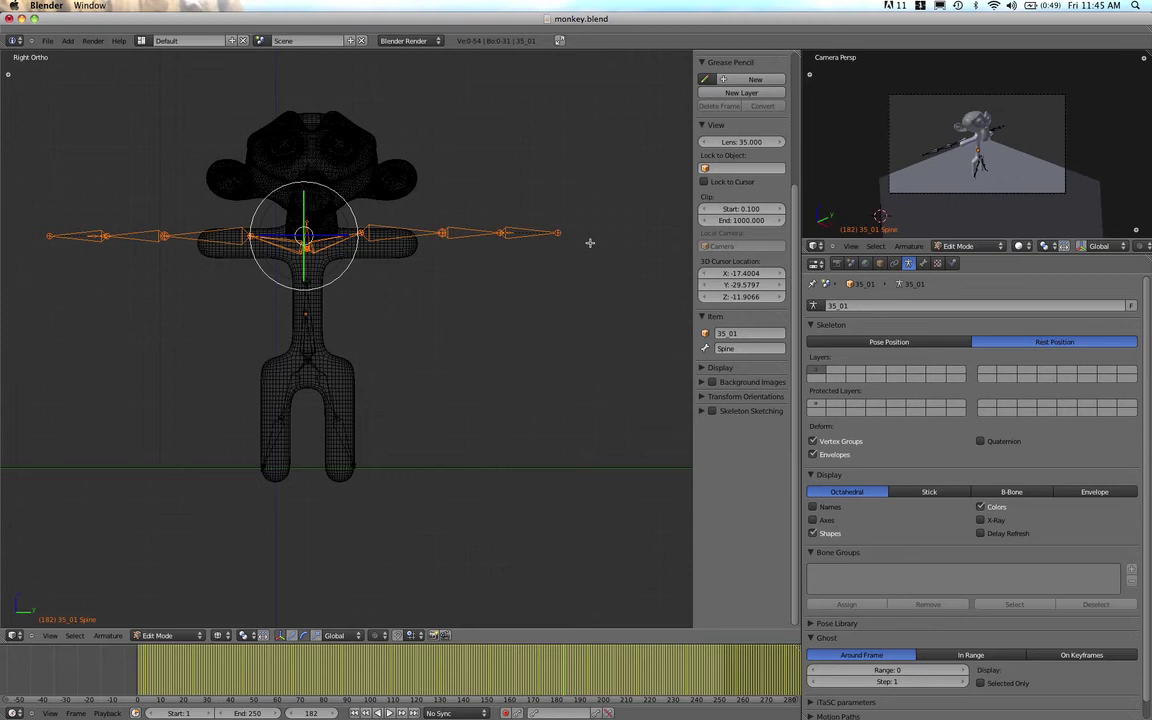
key("s")
key("x")
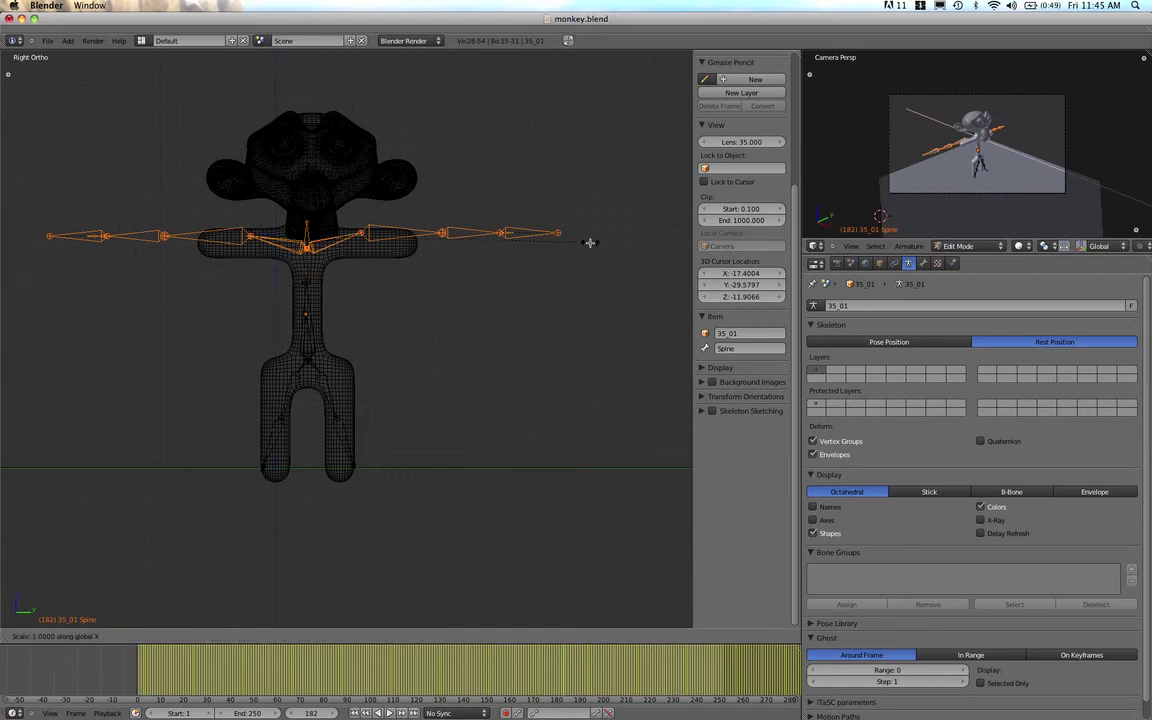
key("y")
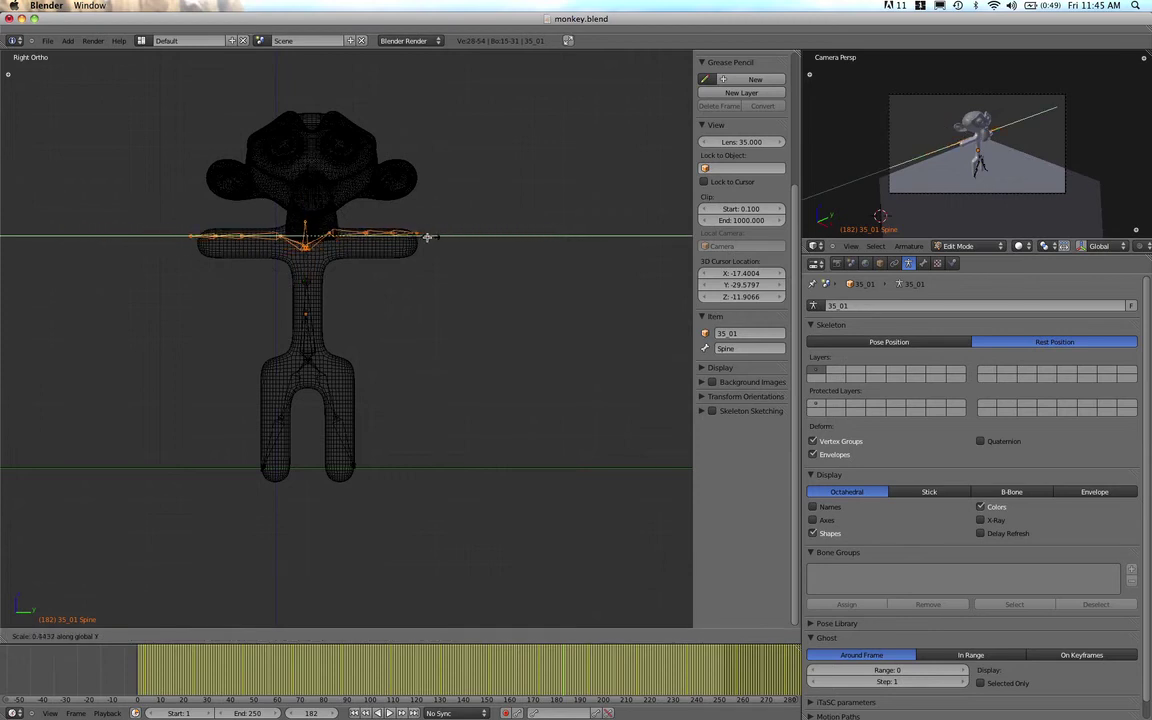
left_click(405, 237)
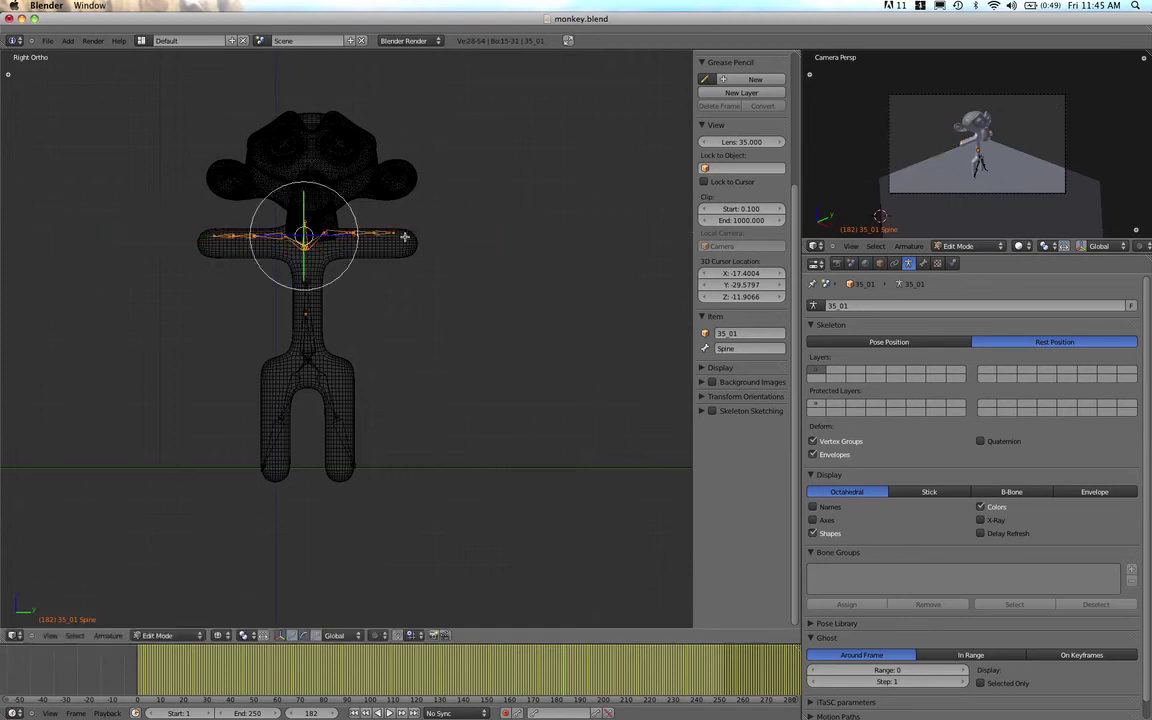
key("g")
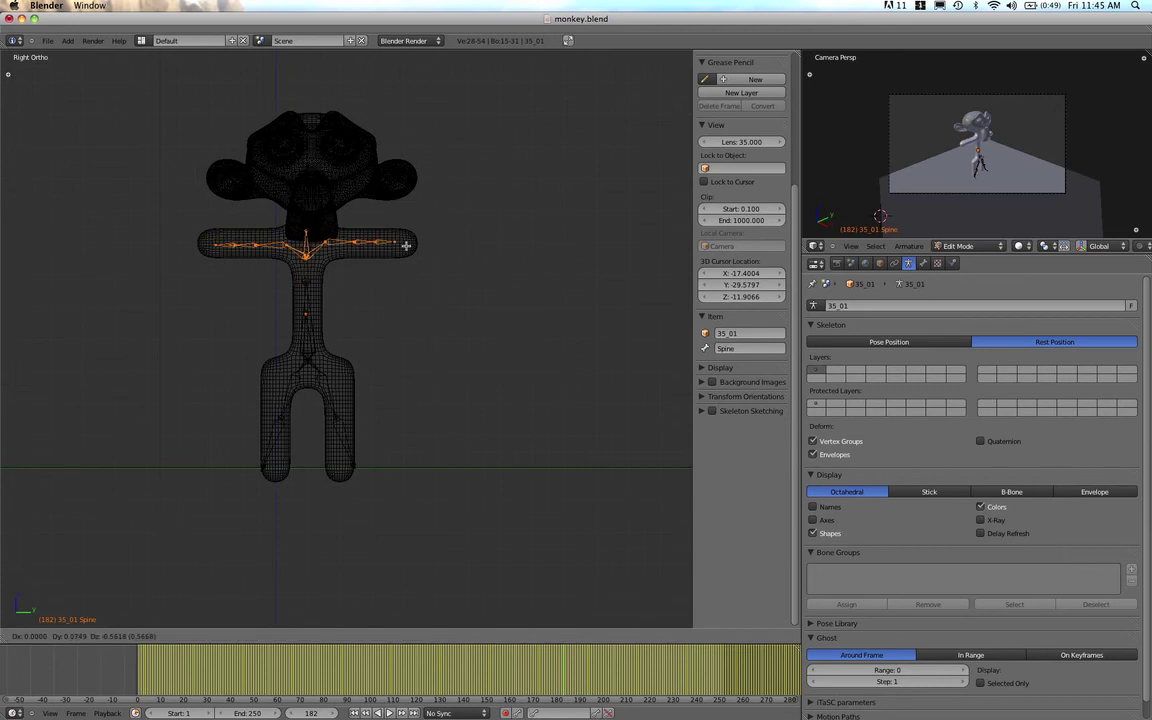
left_click(405, 244)
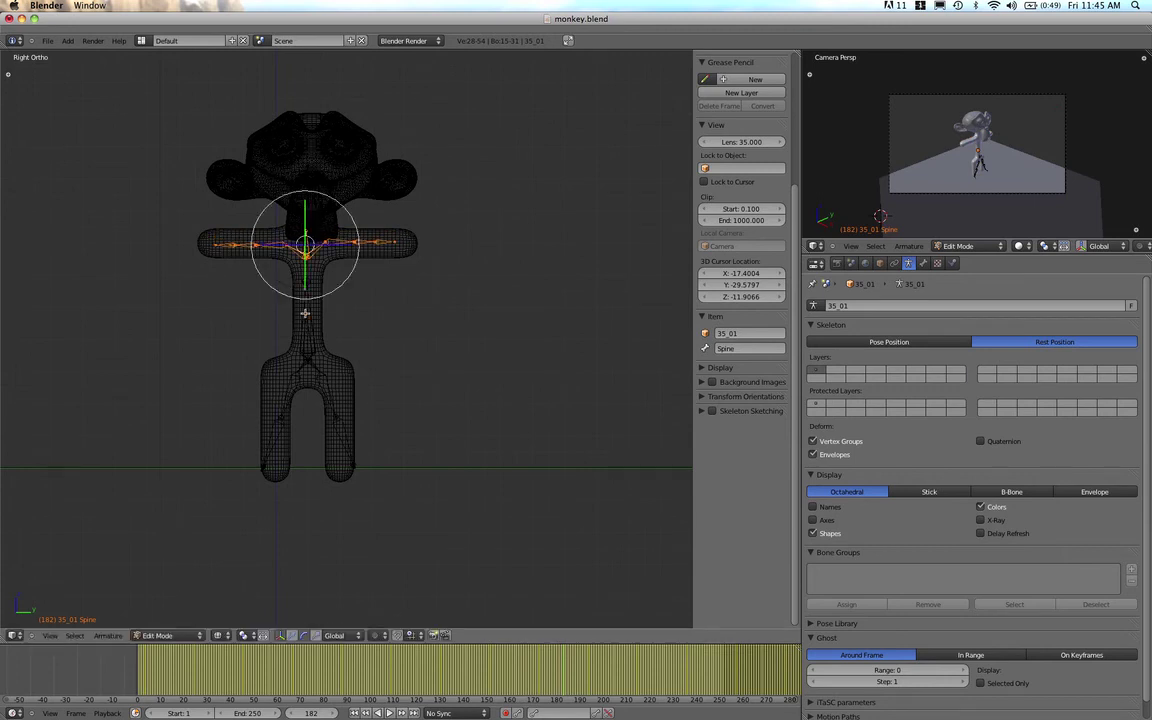
- Leave armature editing, show the scene solid, and put the monkey's body mesh into Edit Mode with vertex selection
key("Tab")
right_click(352, 378)
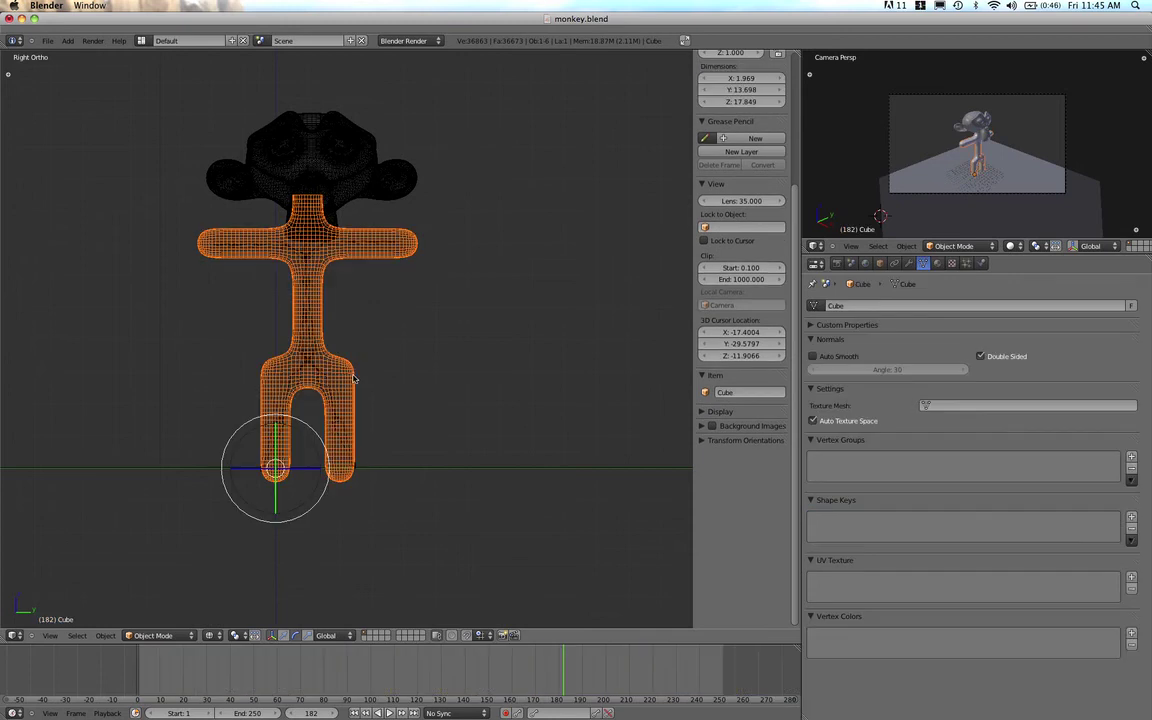
scroll(333, 452, "up", 3)
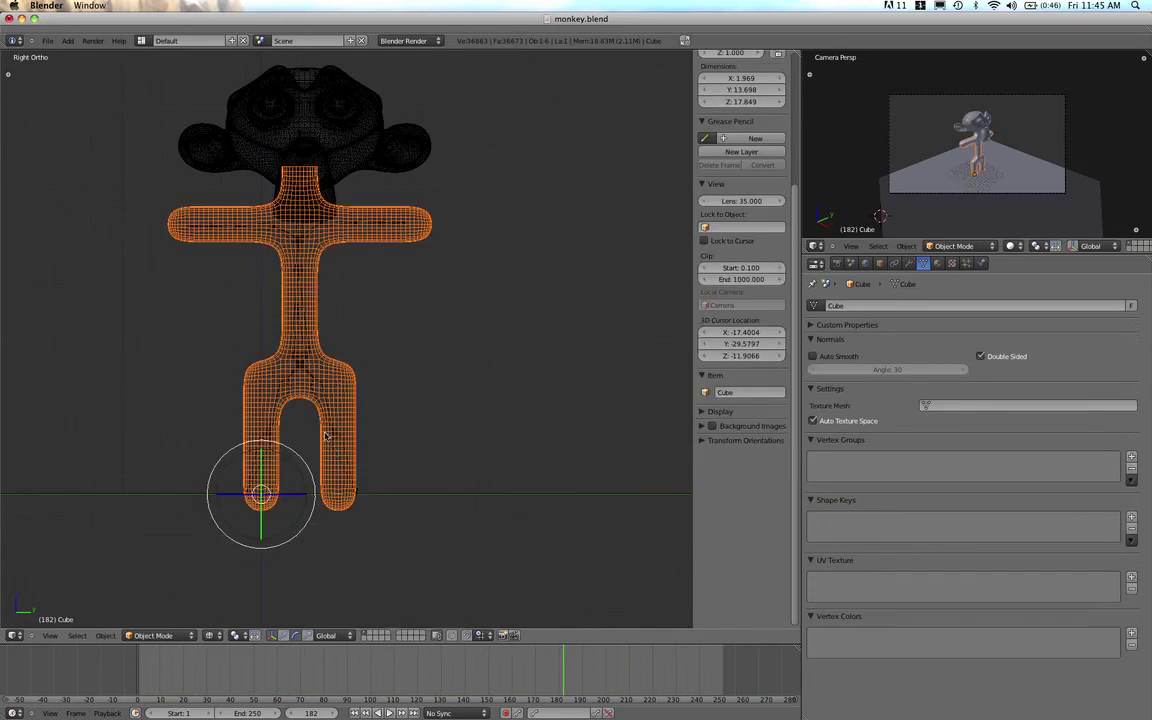
key("z")
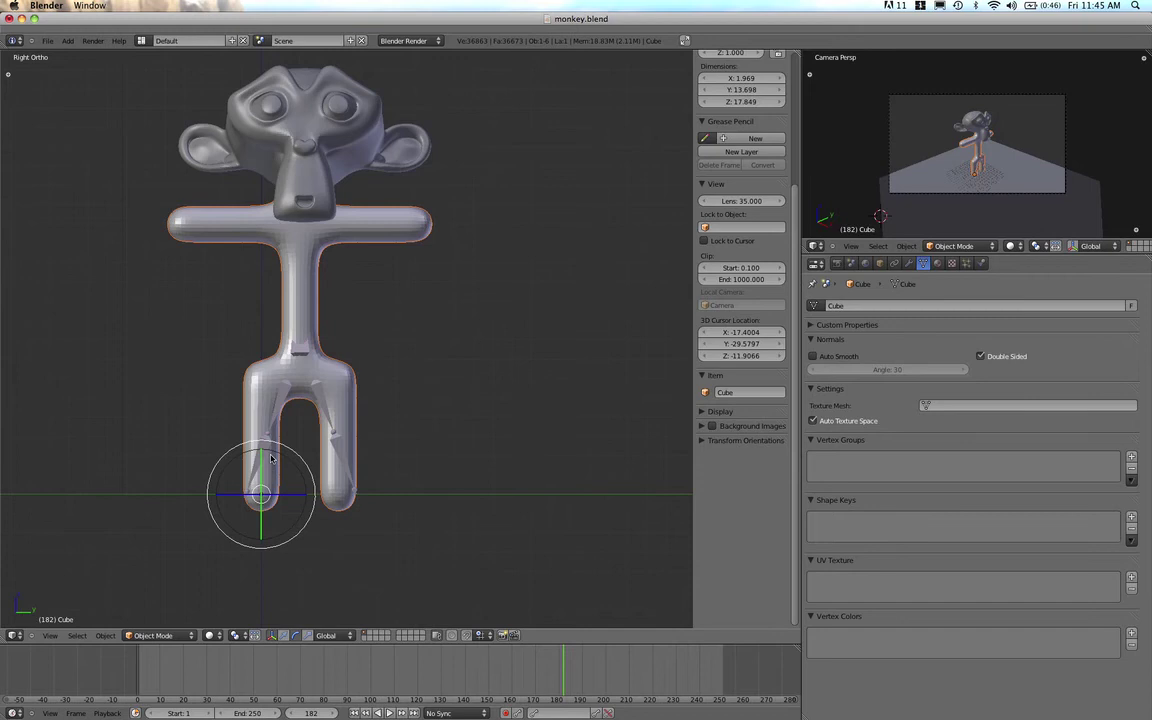
key("Tab")
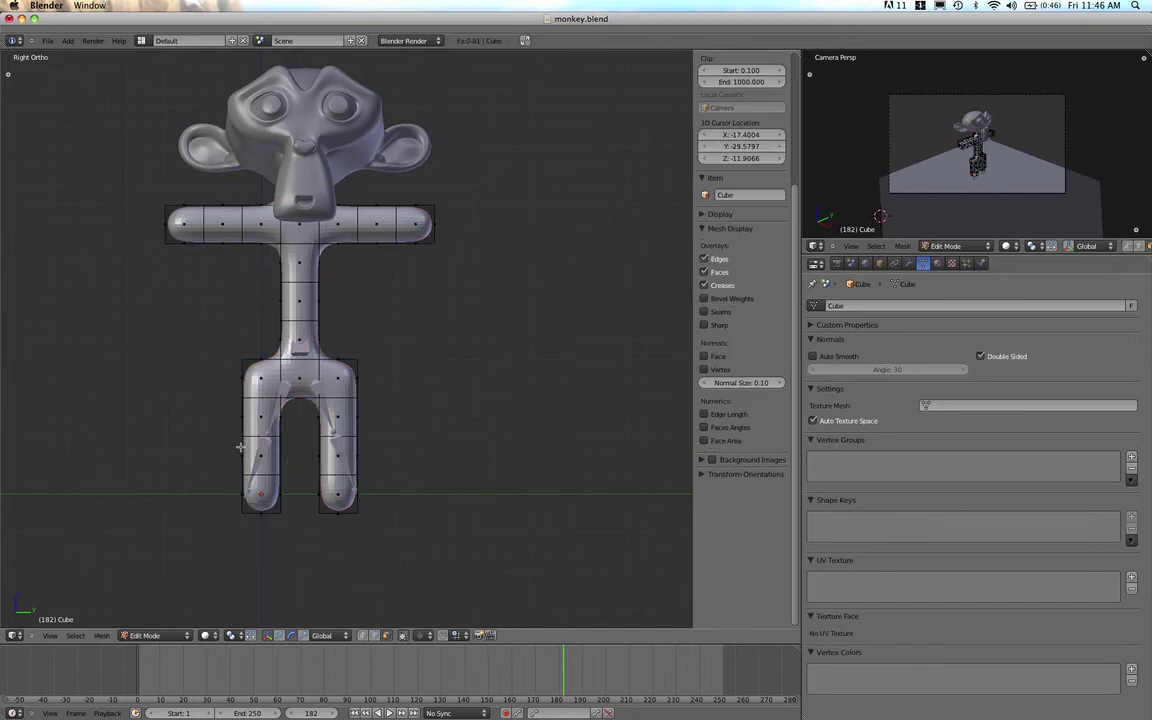
key("ctrl+Tab")
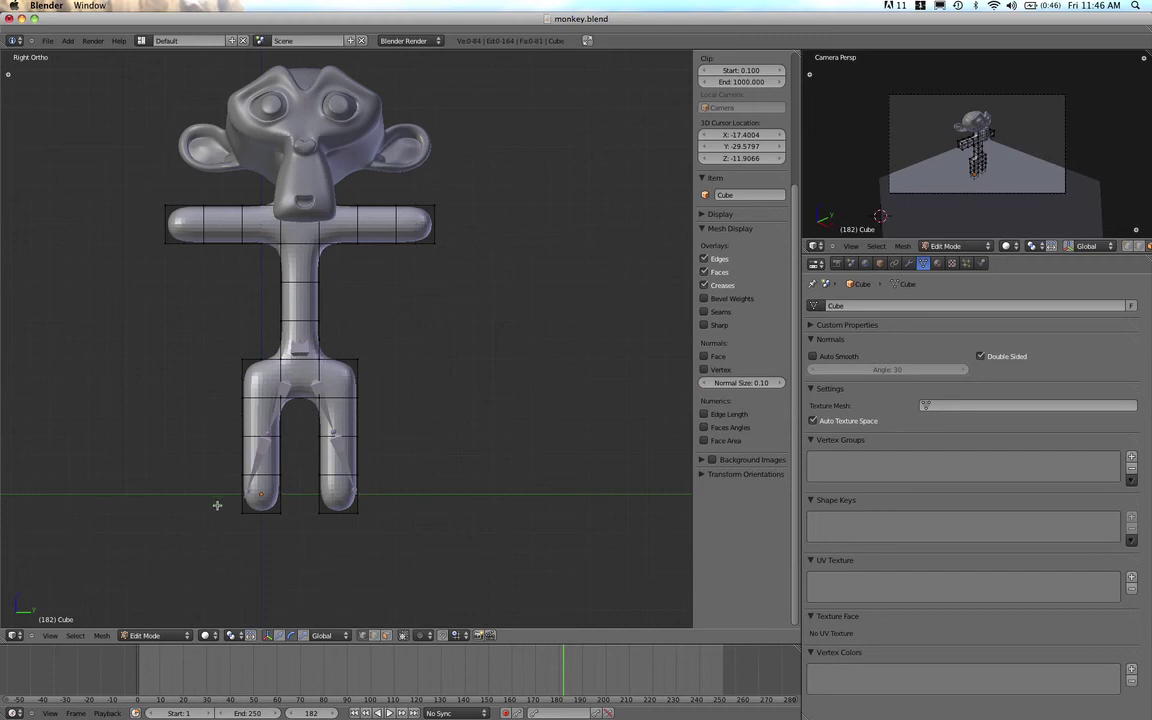
- Try to spread the +Y foot by box-selecting its visible vertices and moving them about 1 unit in Y
left_click(304, 509)
key("a")
key("a")
key("b")
left_click_drag(303, 470, 381, 545)
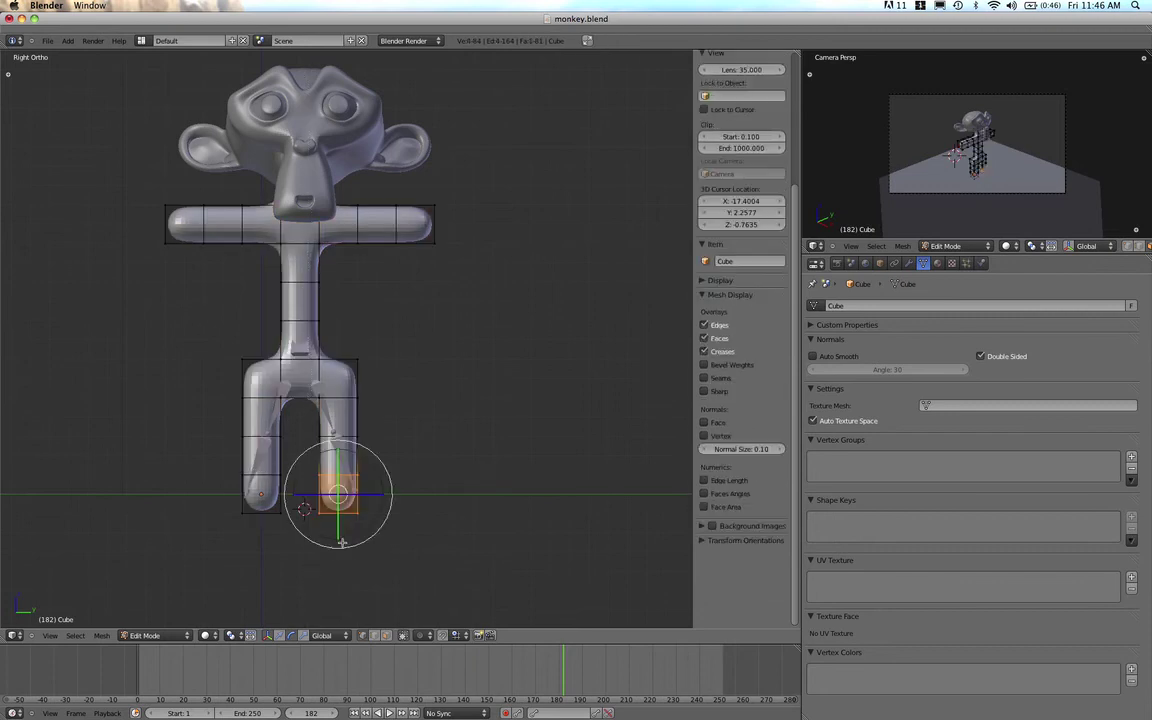
key("g")
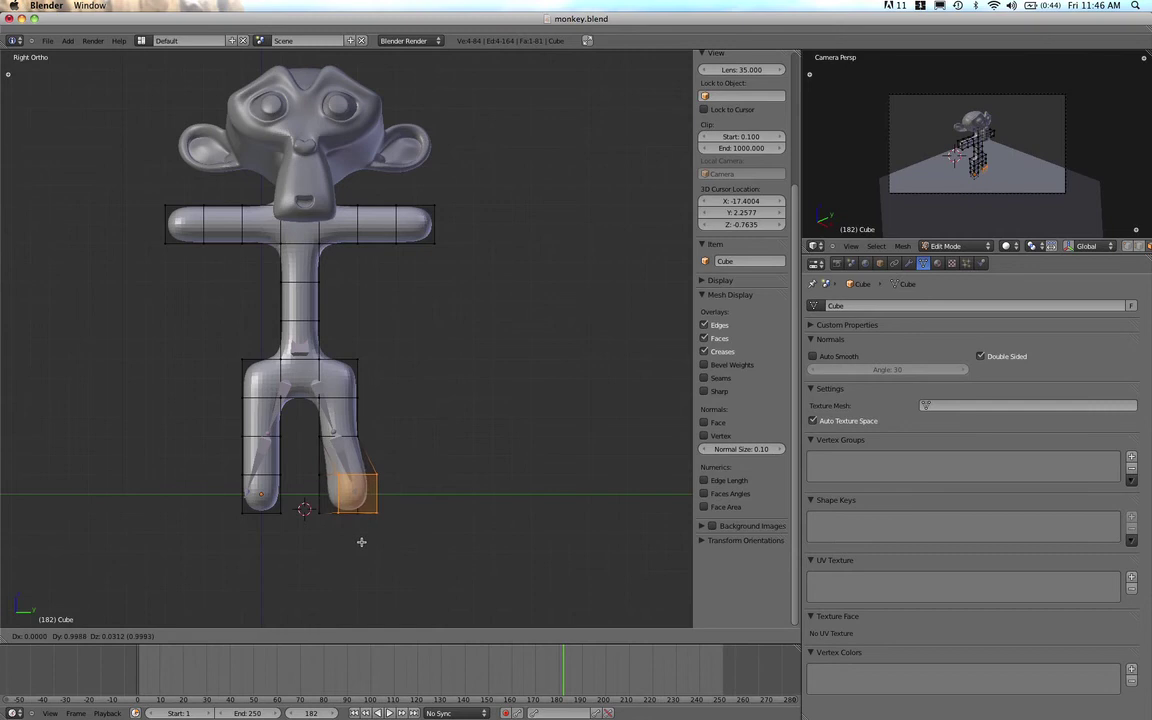
left_click(360, 539)
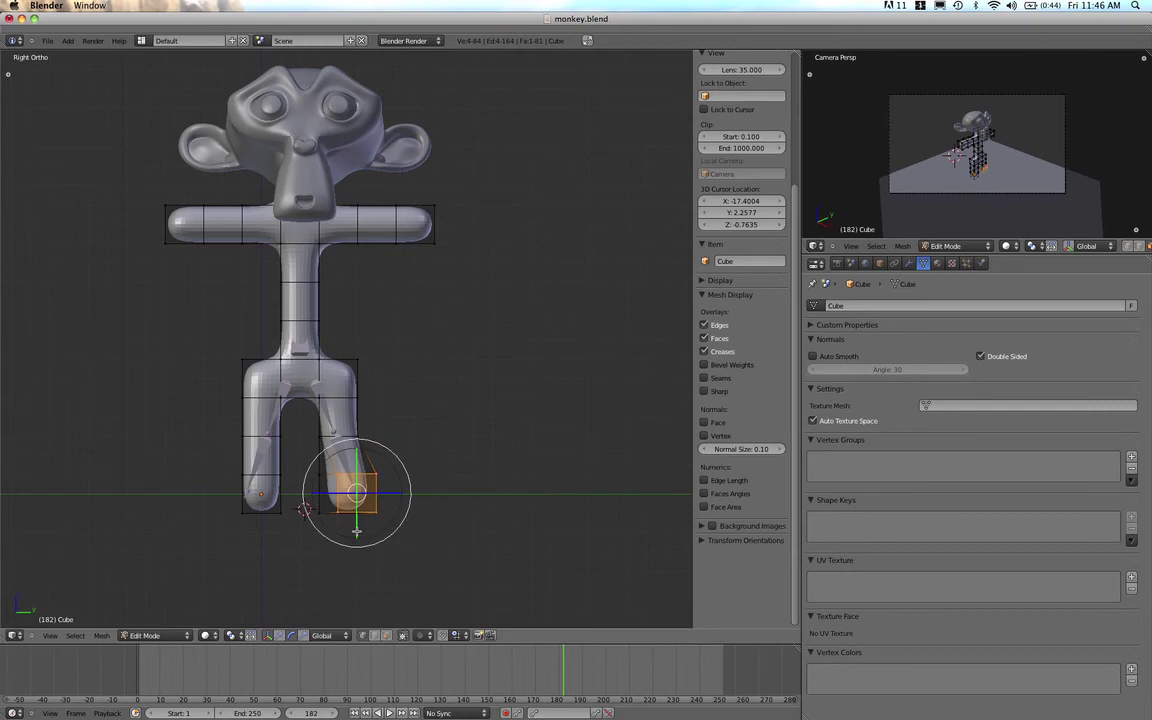
- Box-select the +Y leg's knee vertices and turn off limiting the selection to visible geometry
key("a")
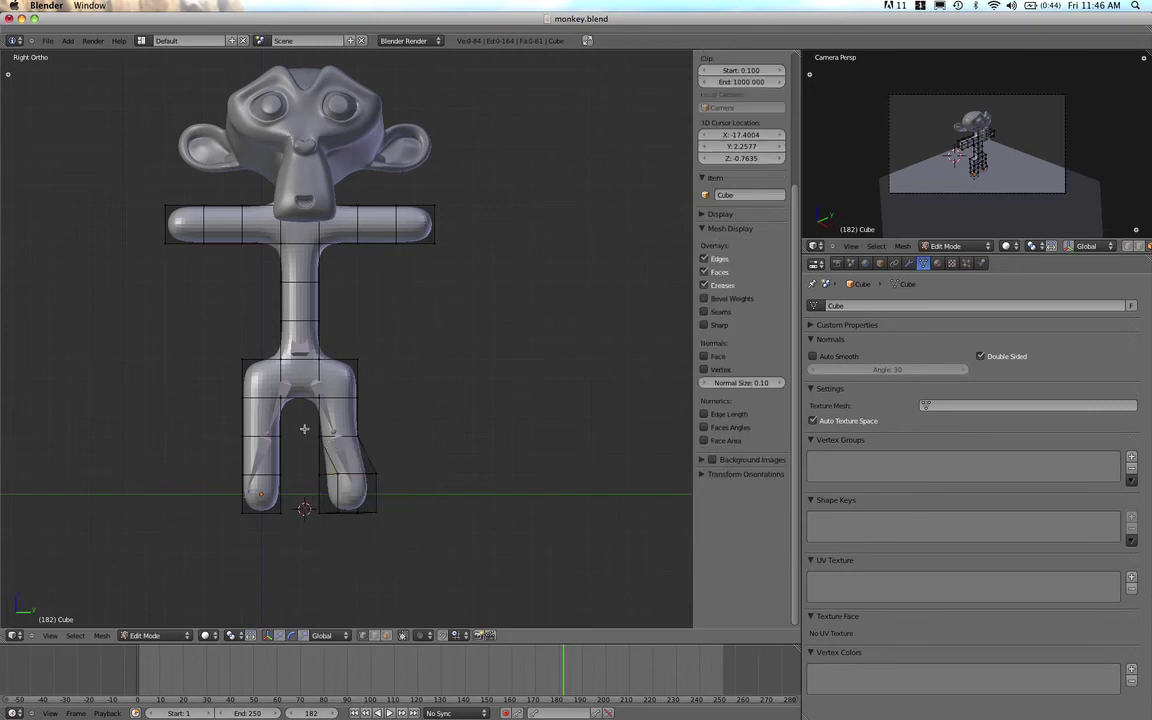
key("b")
left_click_drag(307, 429, 372, 449)
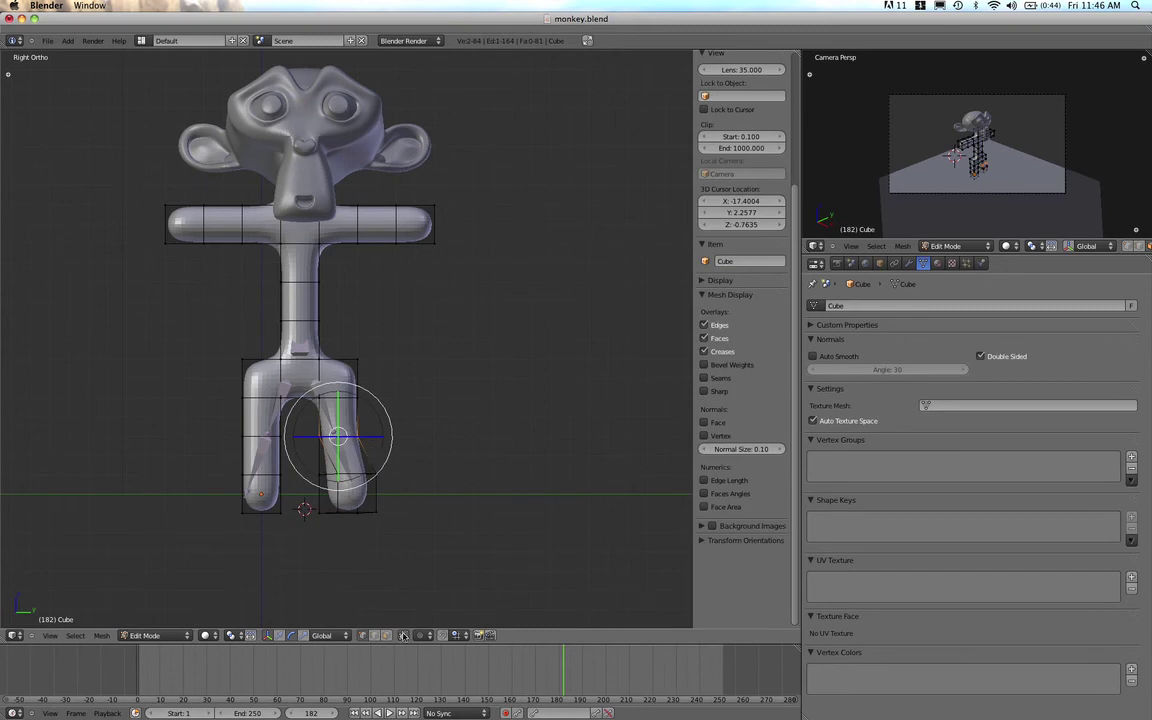
- Try to move the +Y leg's front and back knee vertices about 0.22 units outward in Y
key("a")
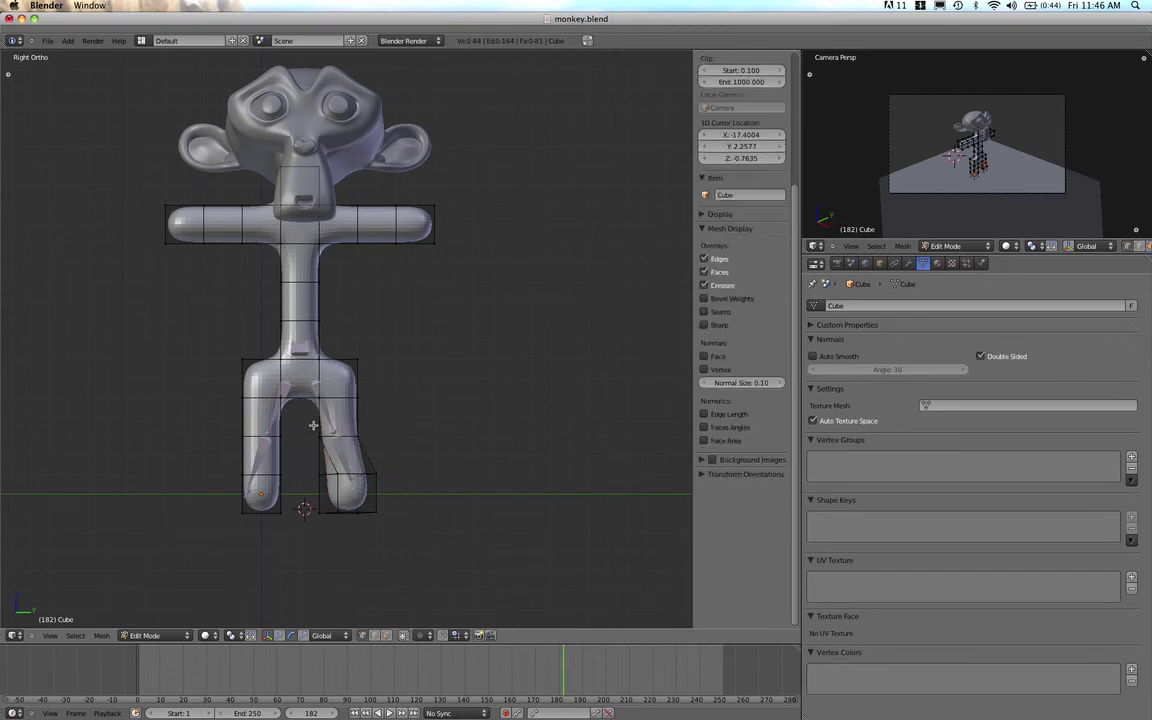
key("b")
left_click_drag(310, 427, 388, 443)
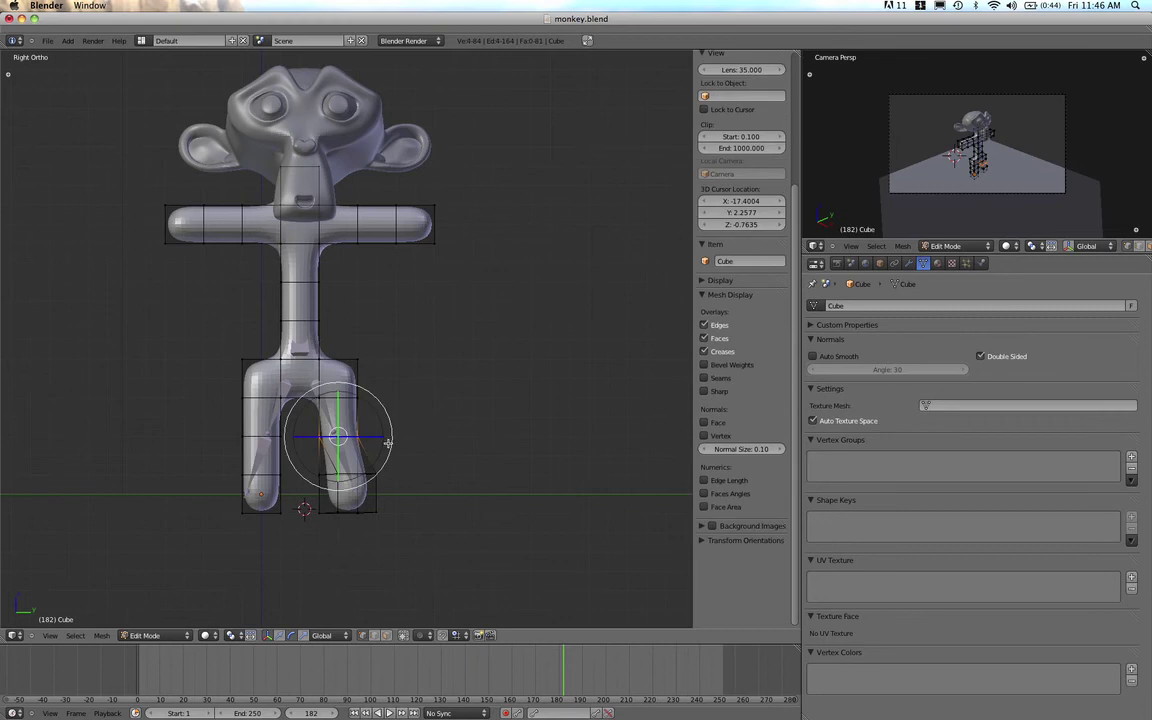
key("g")
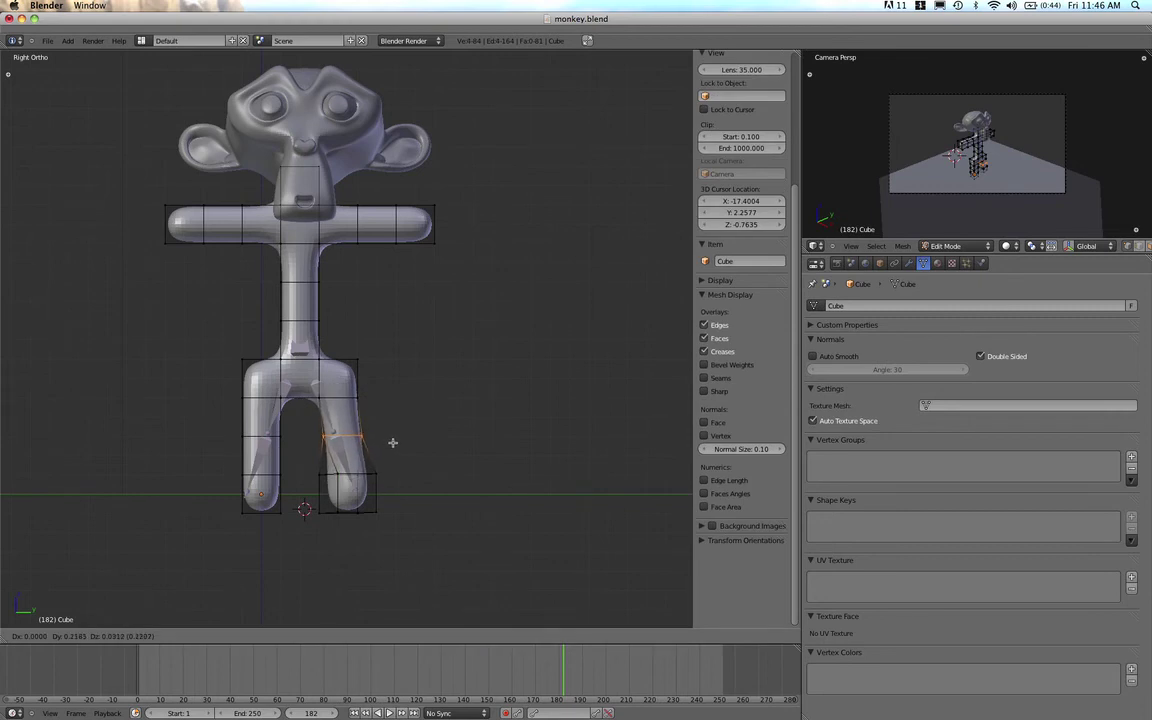
left_click(393, 442)
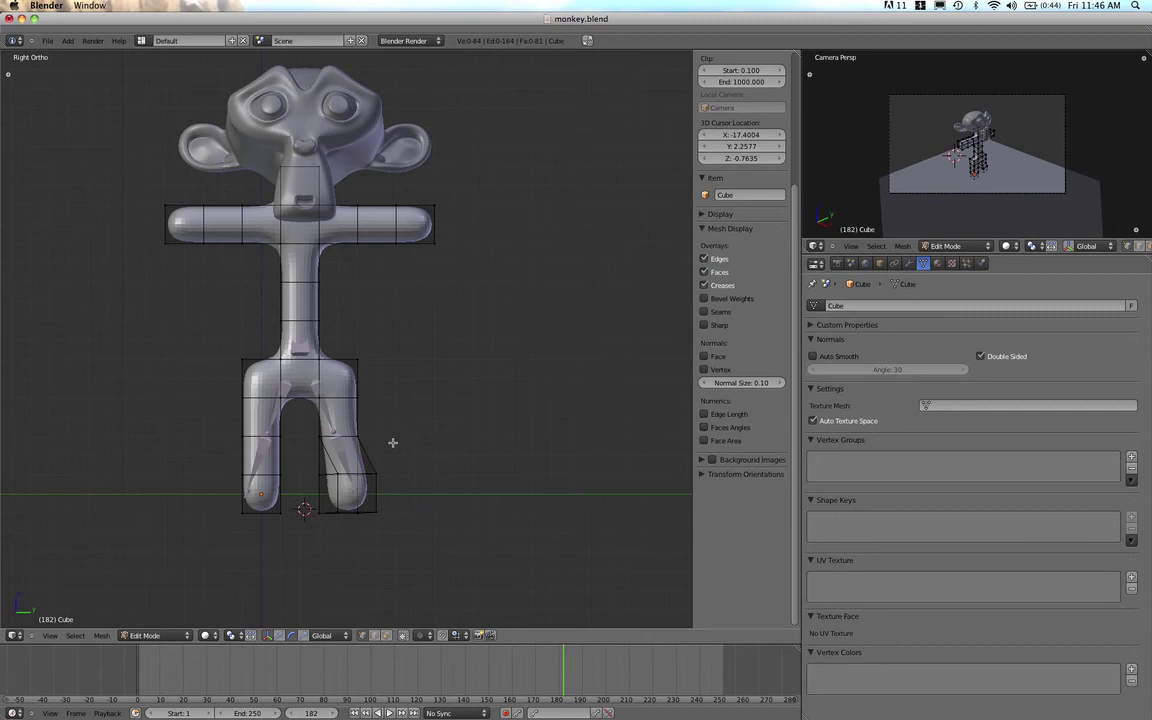
key("a")
right_click(345, 493, "alt")
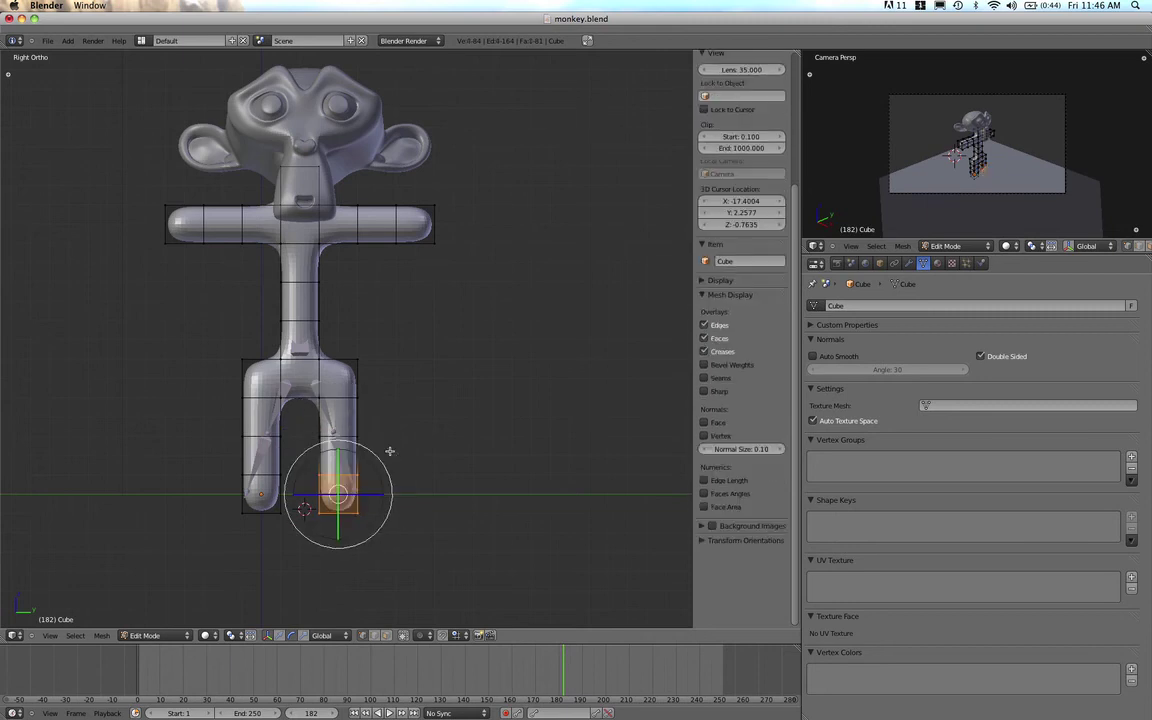
- Box-select all front and back vertices of the +Y foot and move them outward in Y to follow the leg bone
key("a")
left_click(307, 469)
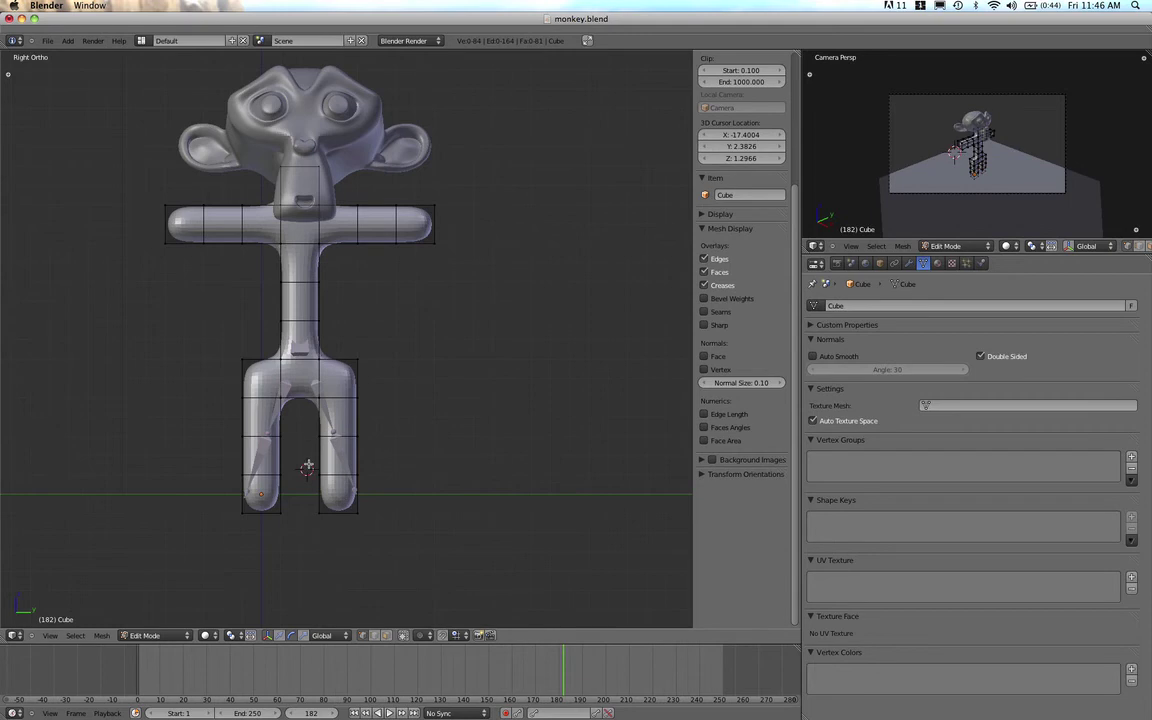
key("b")
left_click_drag(307, 469, 381, 498)
key("g")
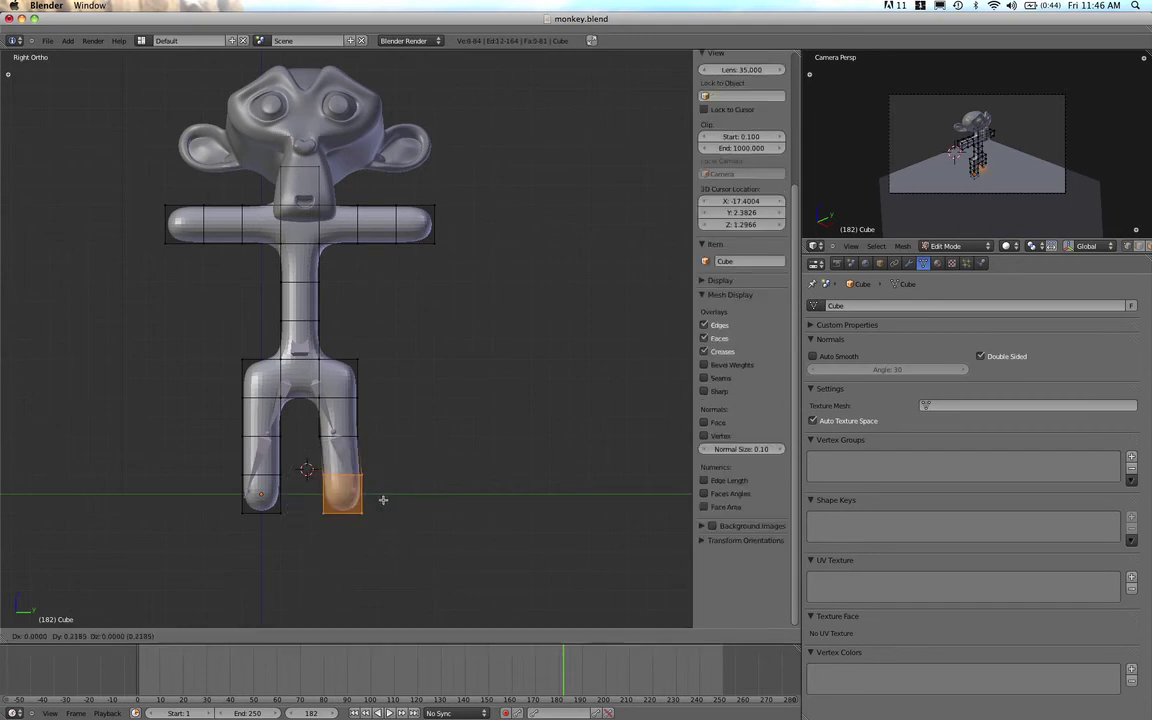
left_click(391, 497)
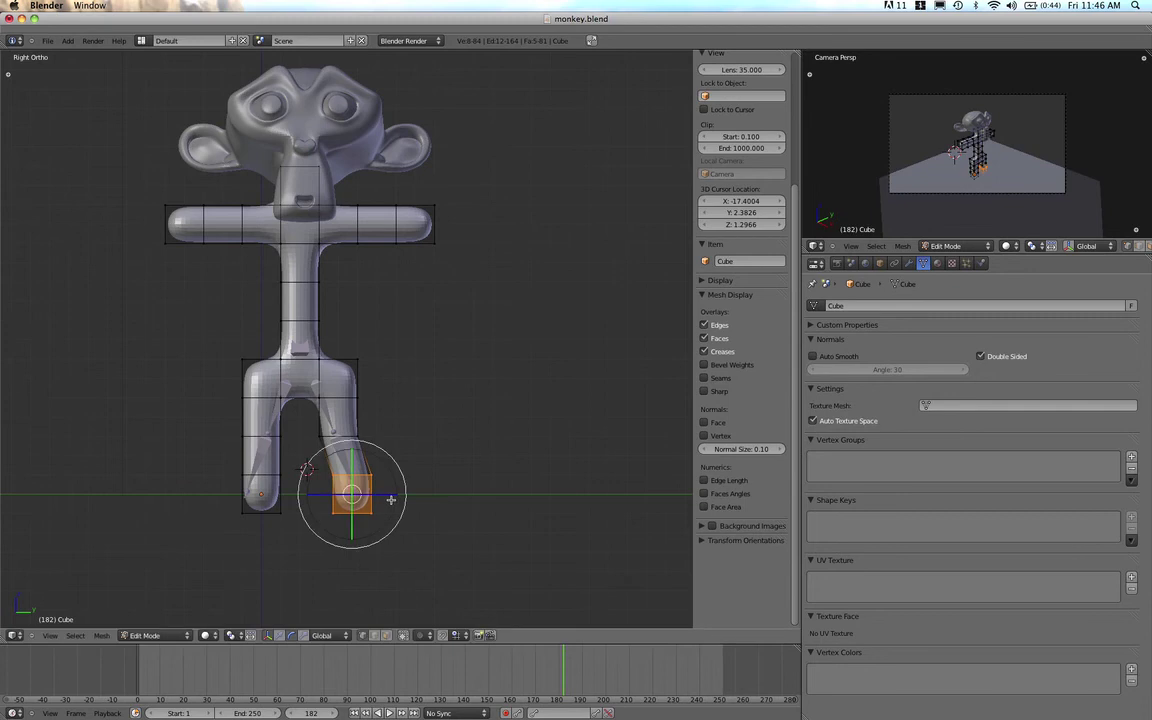
- Box-select only the +Y leg's knee vertices and move them about 0.25 units outward in Y
key("a")
key("b")
left_click_drag(306, 424, 386, 447)
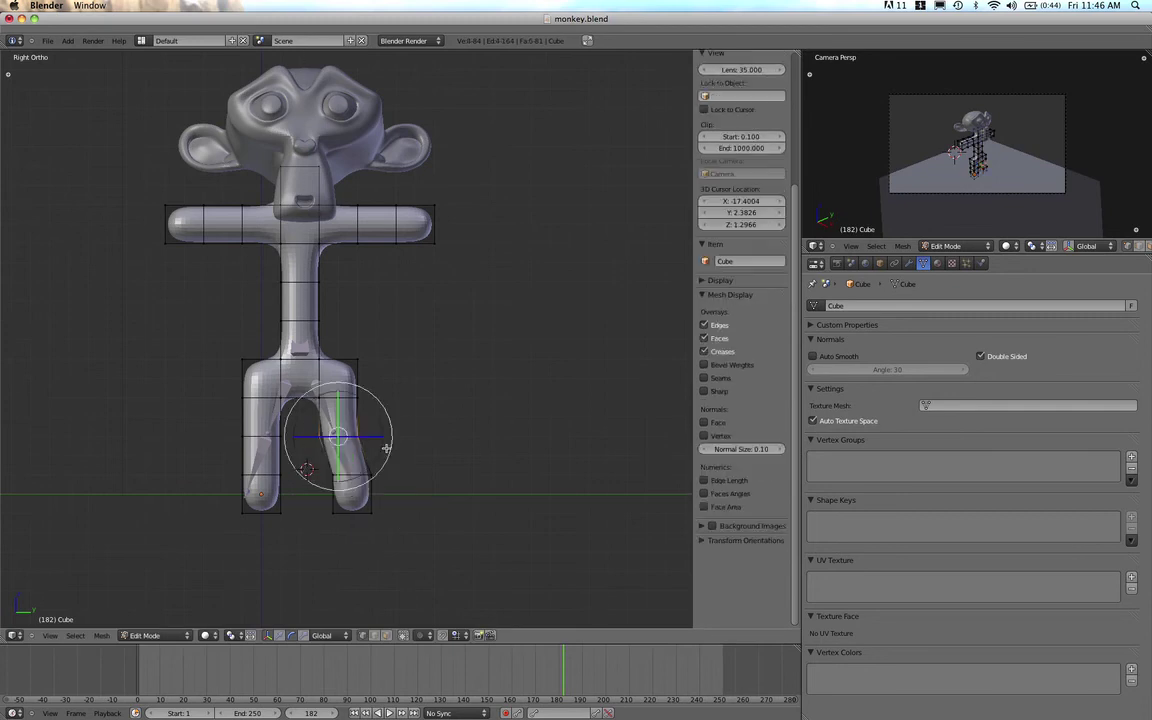
key("g")
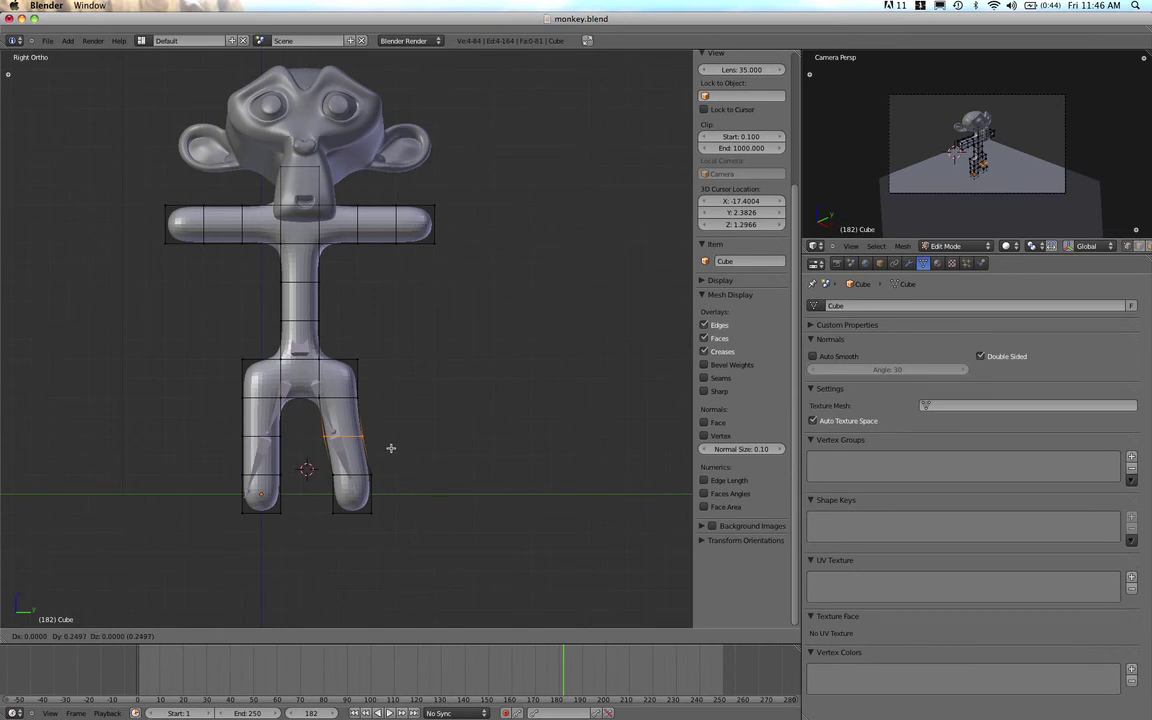
left_click(391, 448)
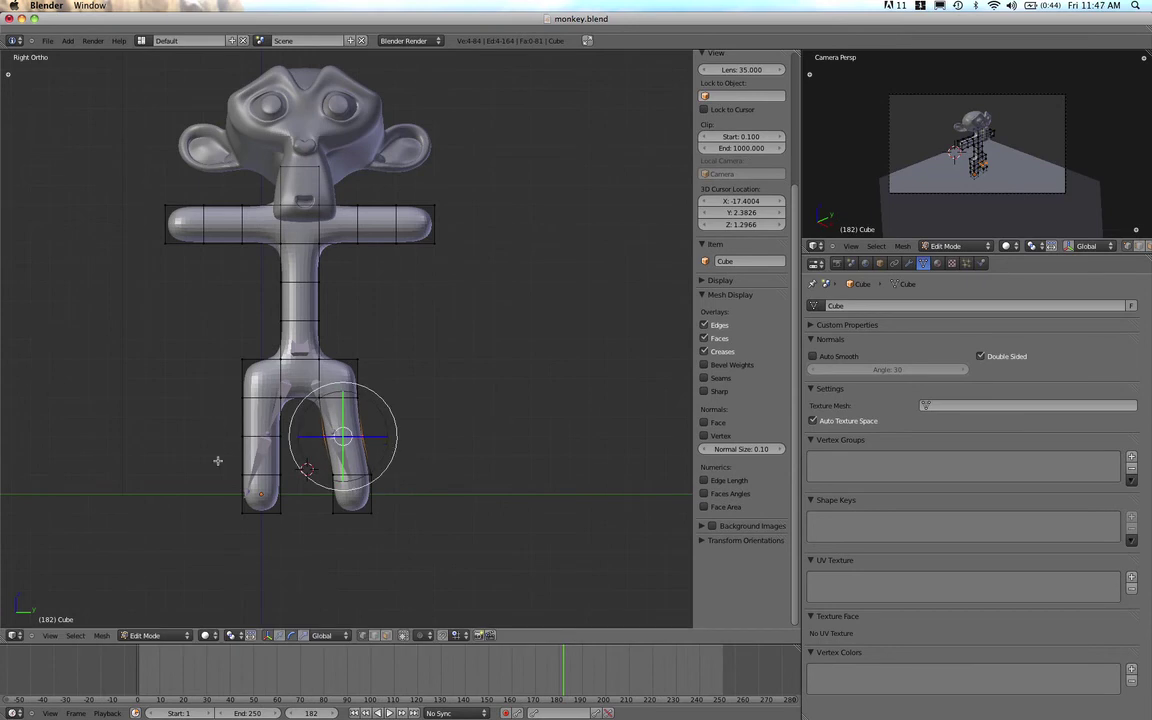
- Box-select the opposite foot's vertices, move them outward along Y only to match its leg bone, and deselect everything
key("a")
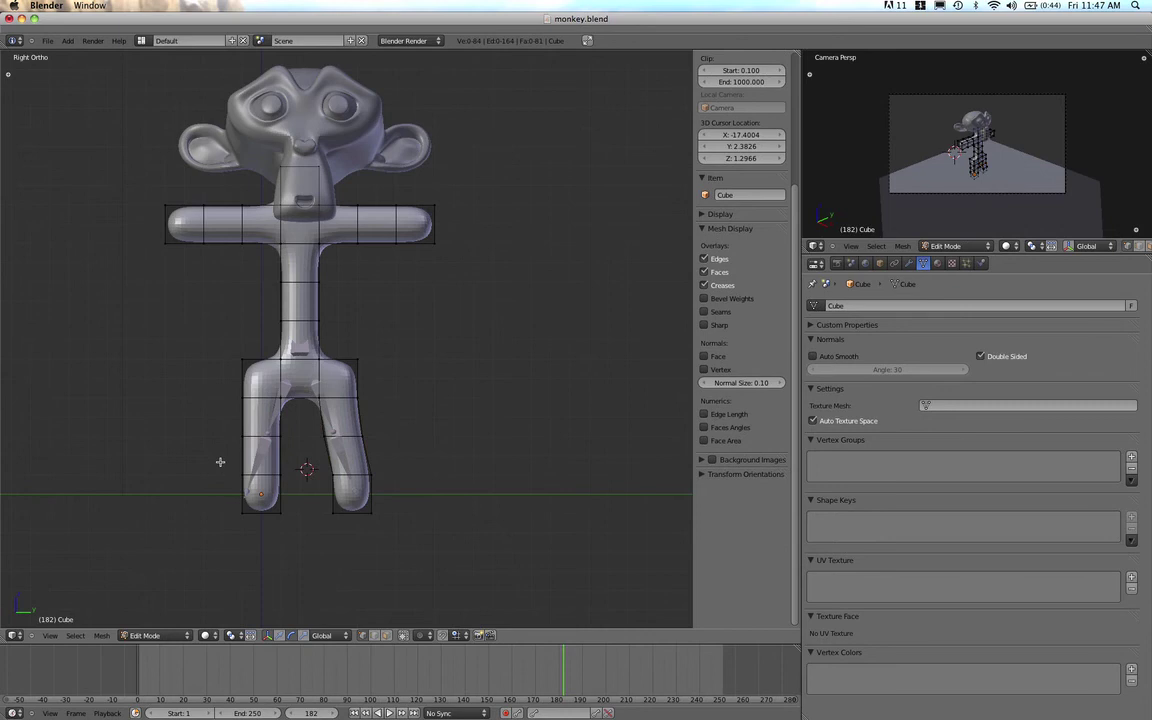
key("b")
left_click_drag(219, 463, 285, 517)
key("g")
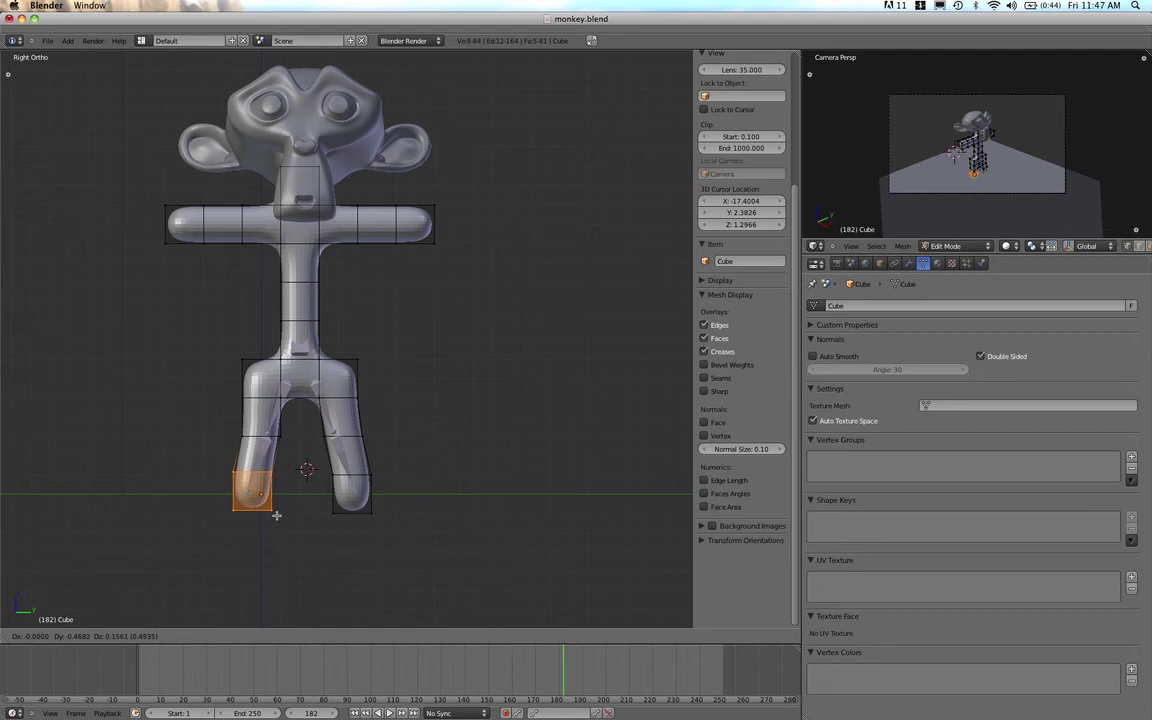
key("y")
left_click(274, 516)
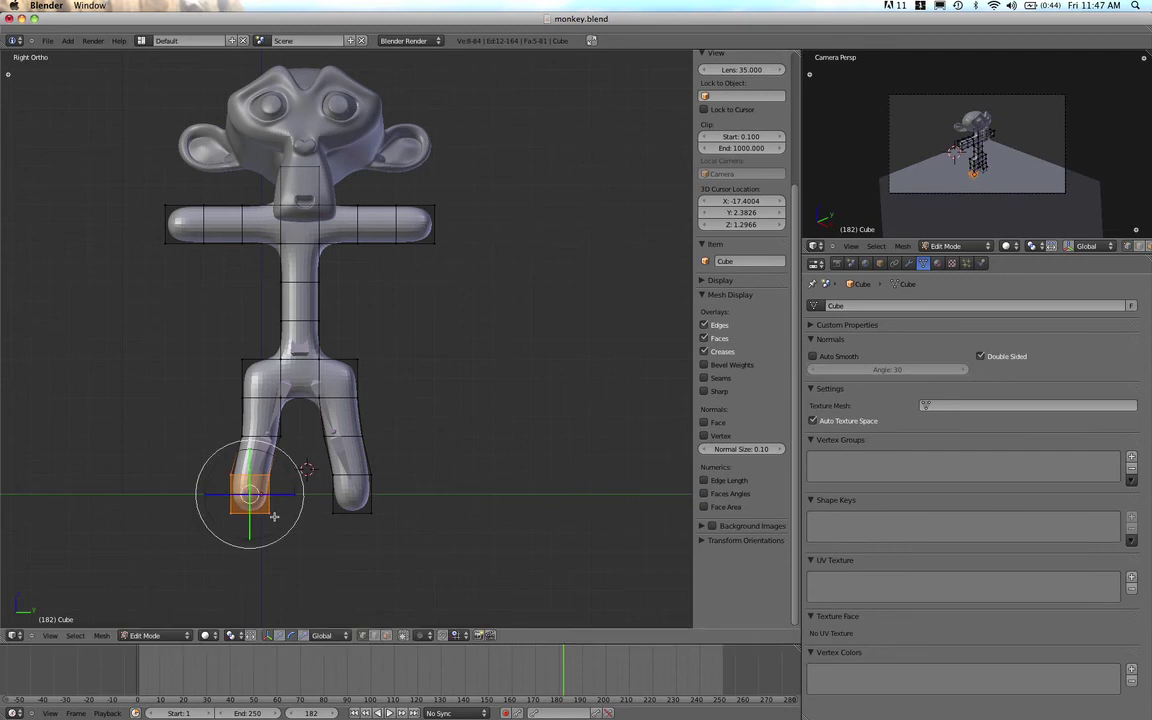
key("a")
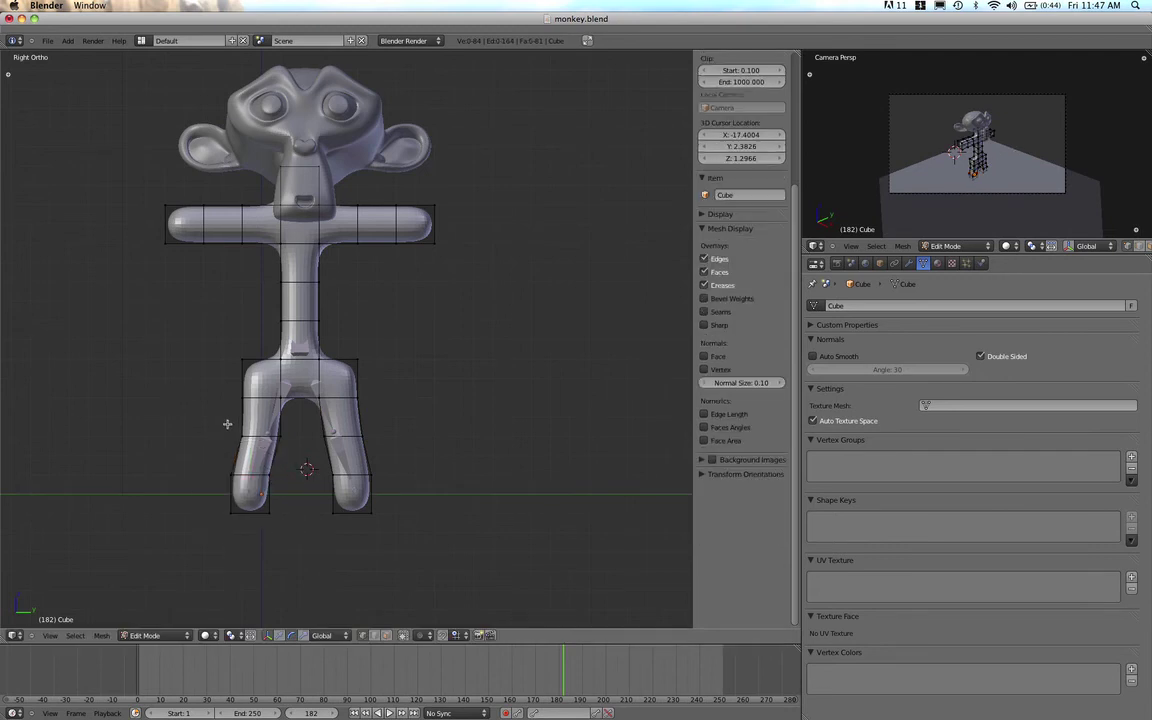
- Box-select the -Y leg's front and back knee vertices, nudge them slightly outward in Y, and deselect everything
key("b")
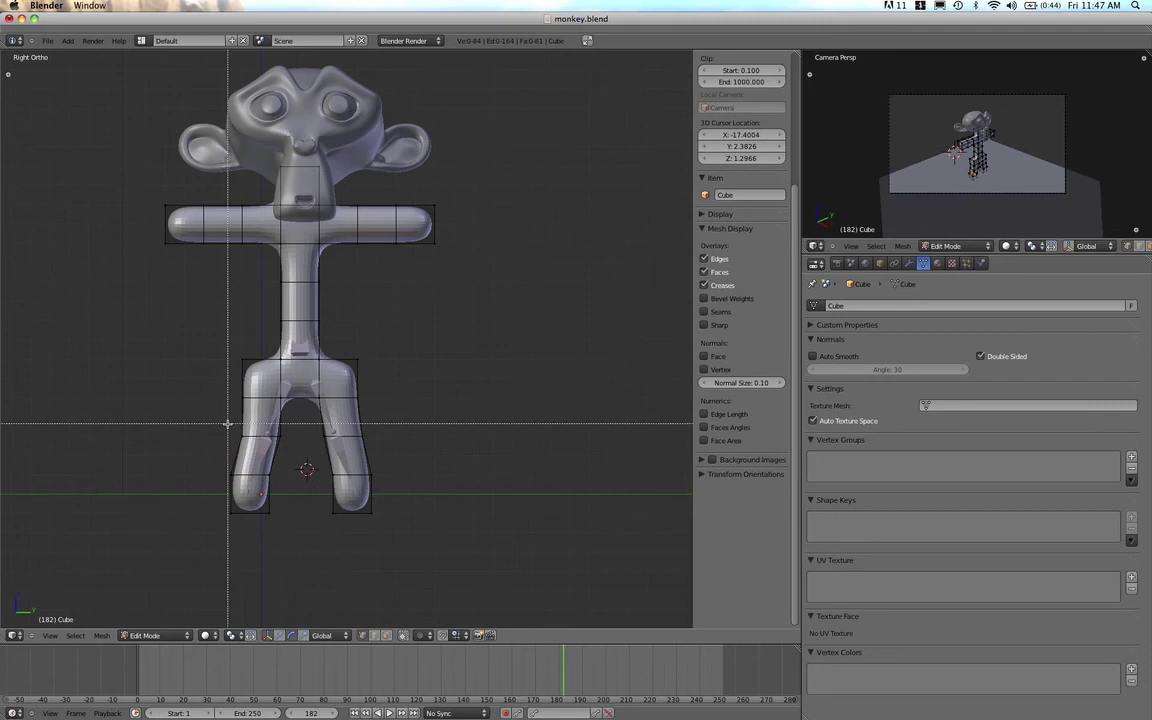
left_click_drag(226, 421, 294, 447)
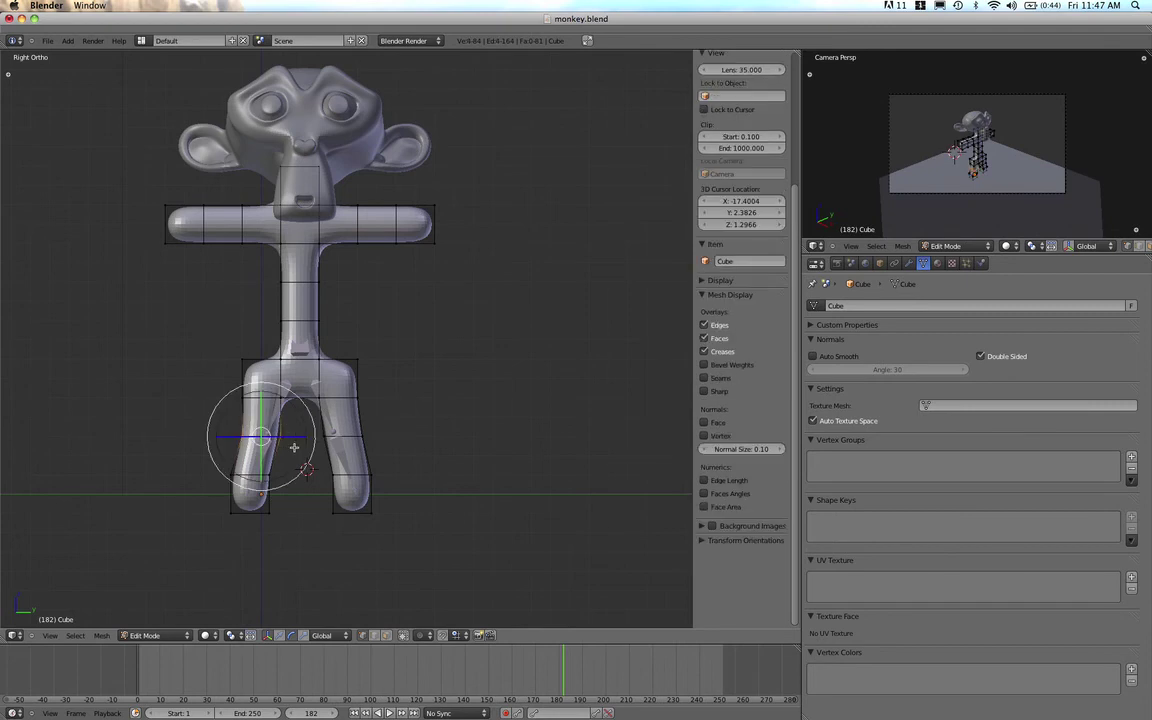
key("g")
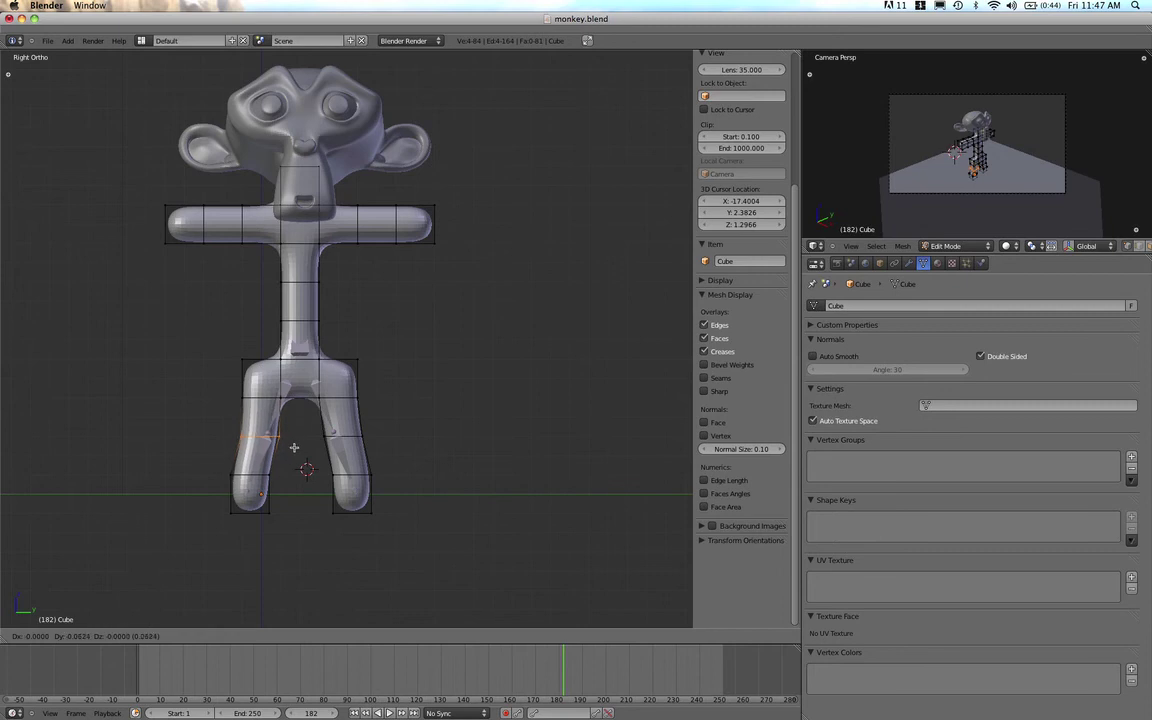
left_click(292, 449)
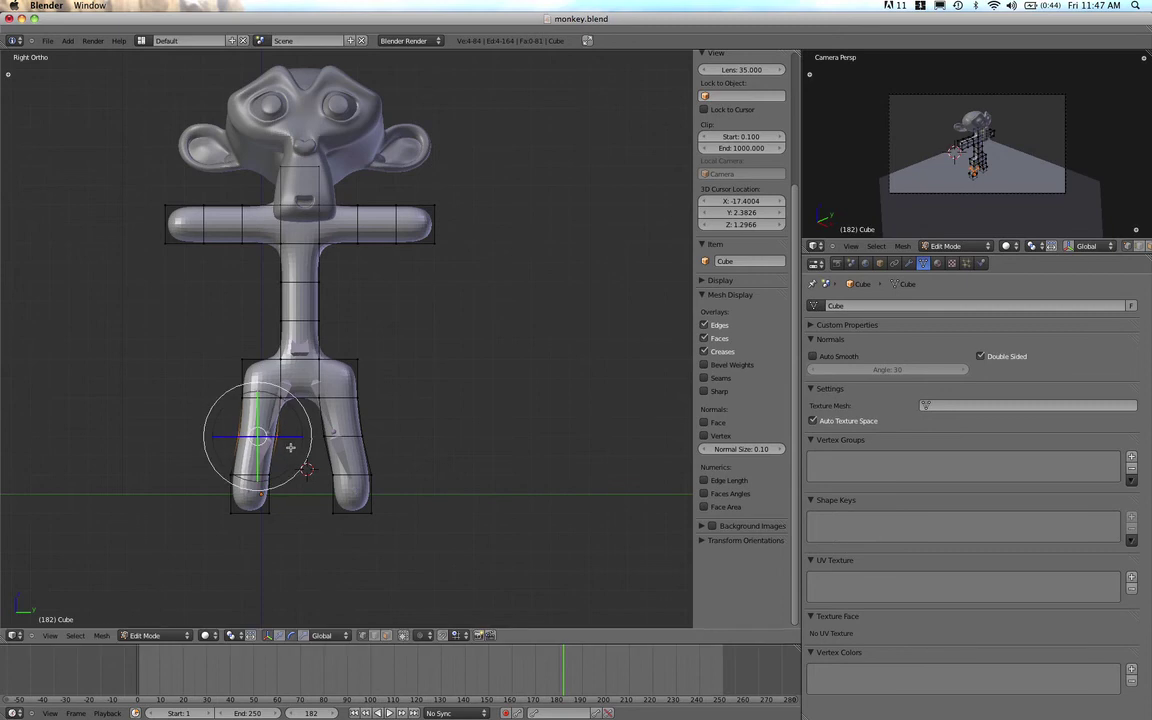
left_click(219, 345)
key("a")
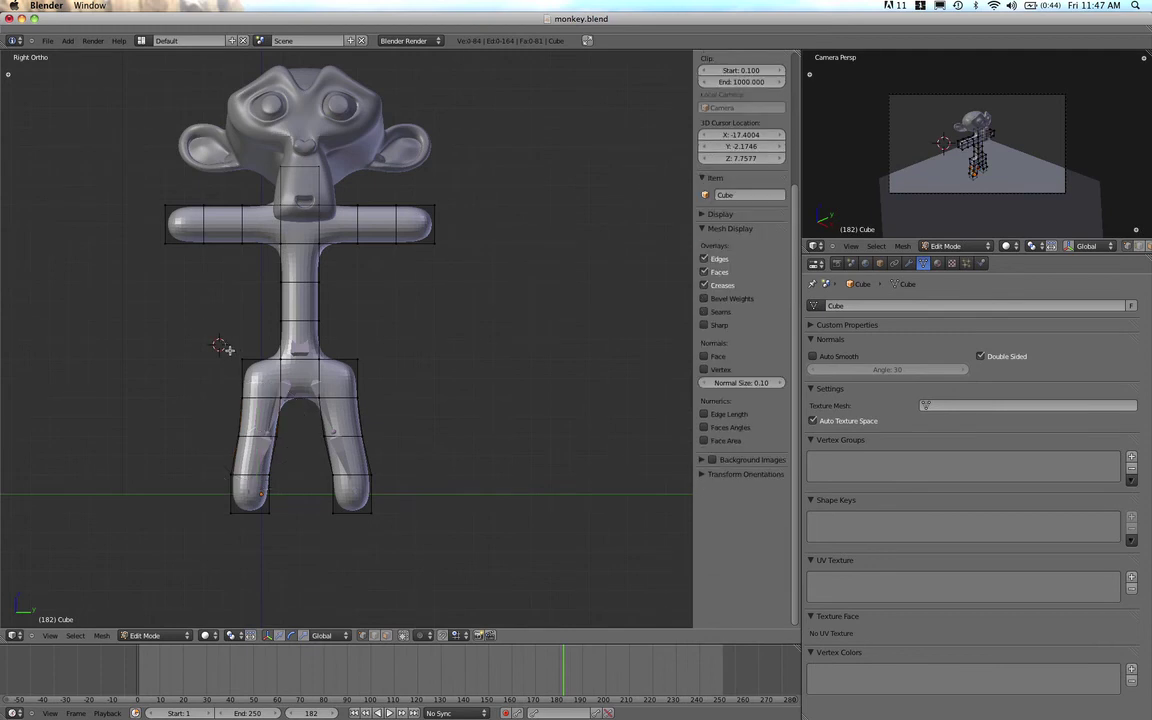
- Box-select all hip vertices and scale them to about 0.76 along global Y
key("b")
left_click_drag(235, 353, 399, 411)
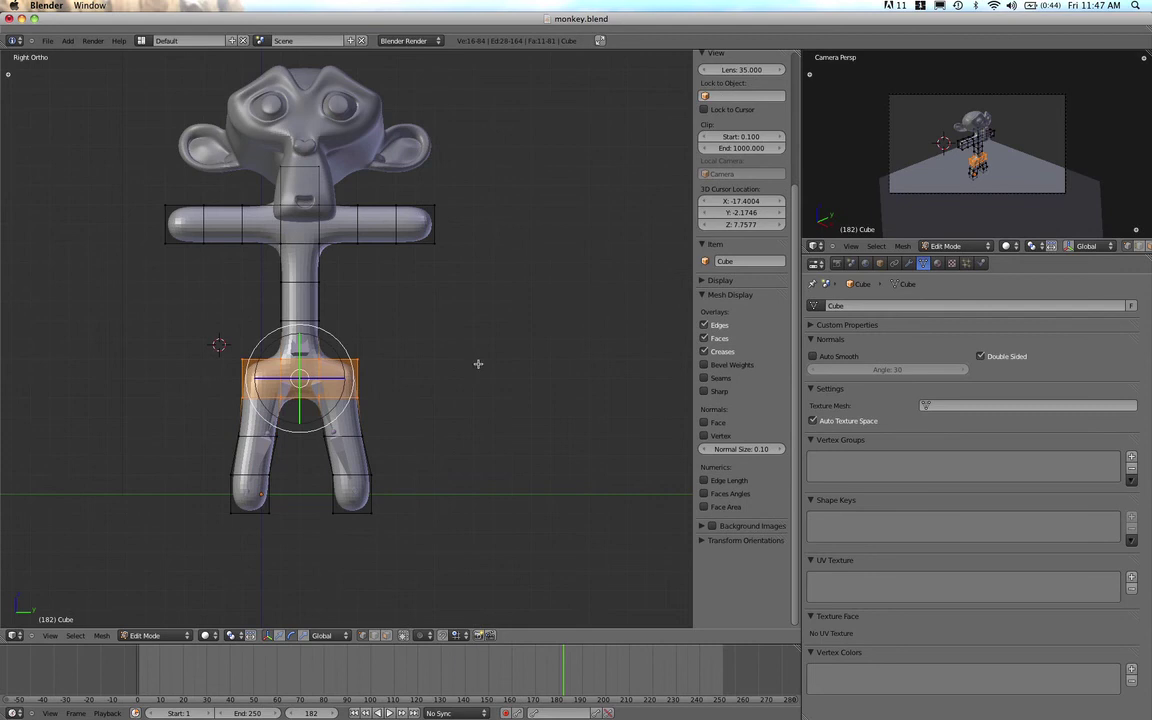
key("s")
key("y")
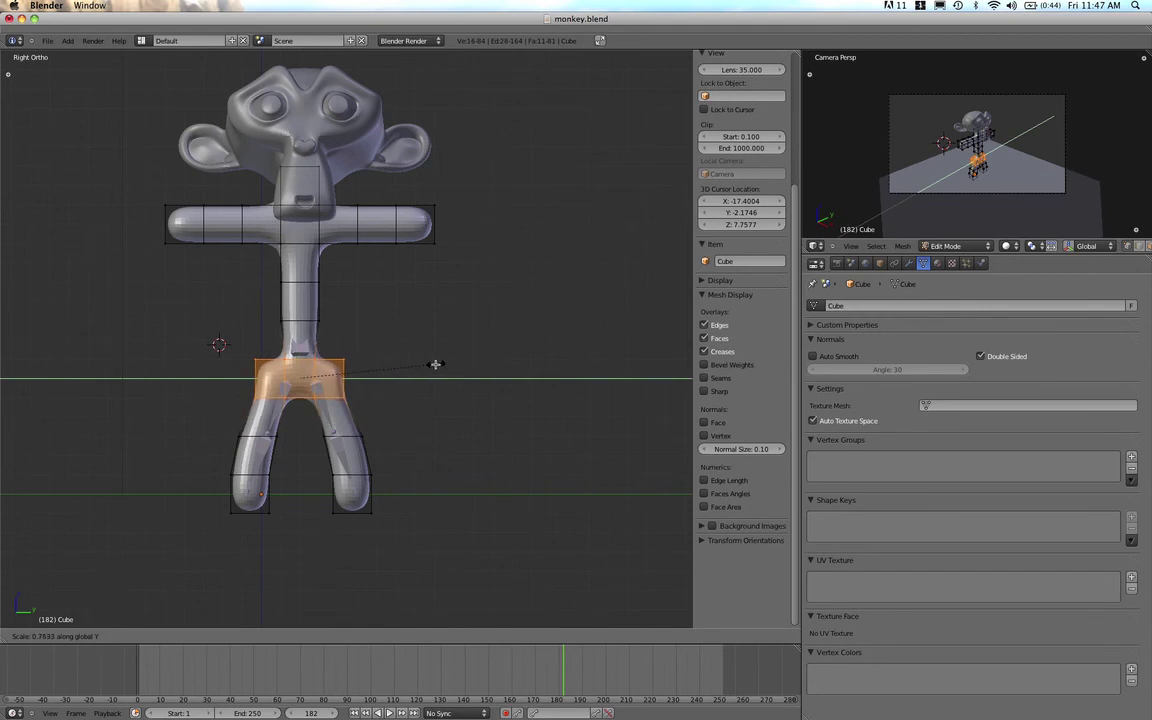
left_click(433, 364)
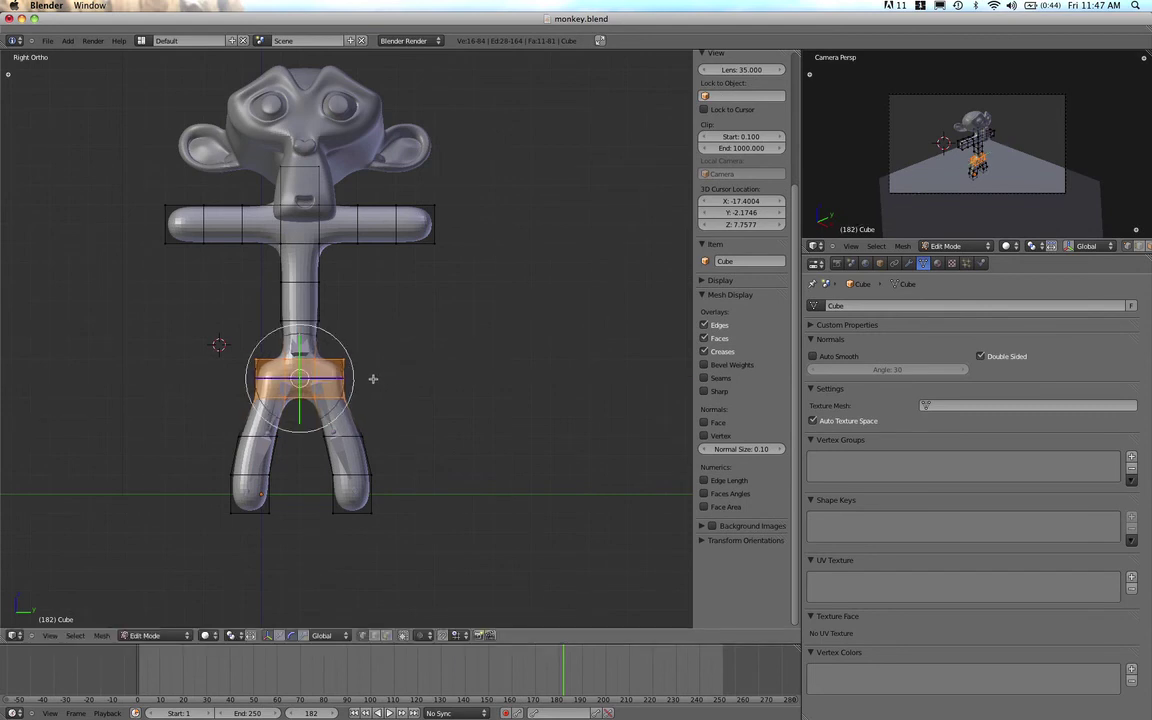
- Select only the upper outer corner vertices on both sides of the hips and scale them to about 0.74 along Y
key("a")
key("b")
left_click_drag(228, 318, 270, 372)
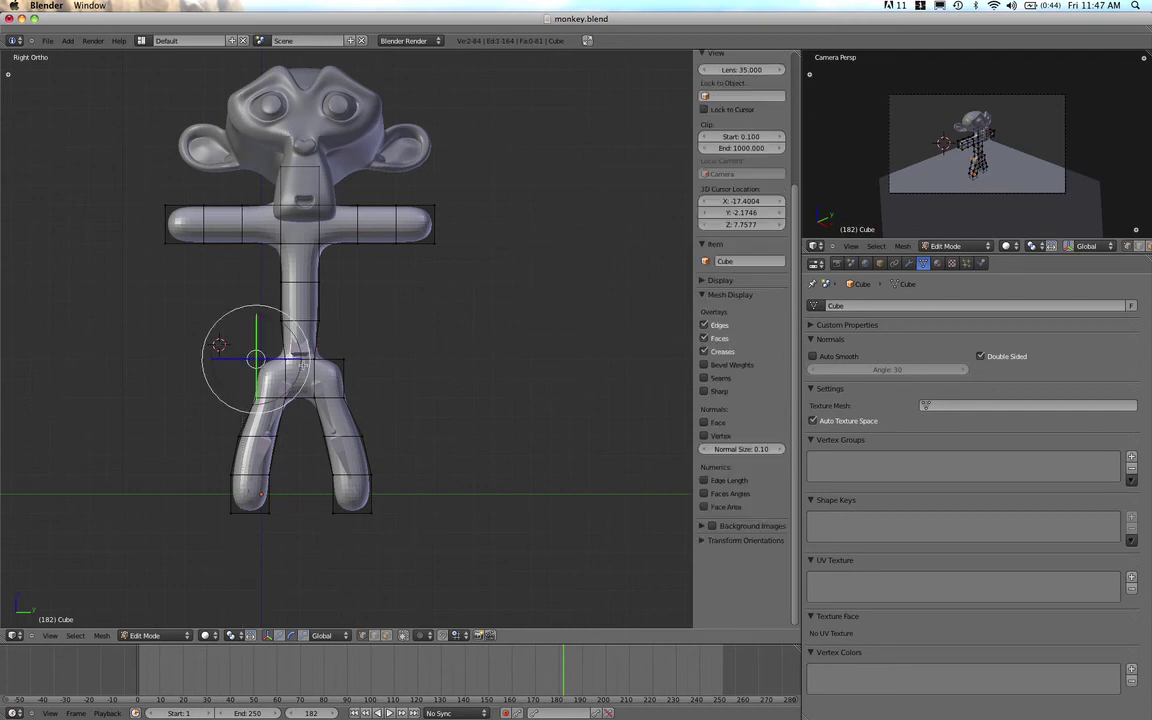
key("b")
left_click_drag(348, 343, 364, 362)
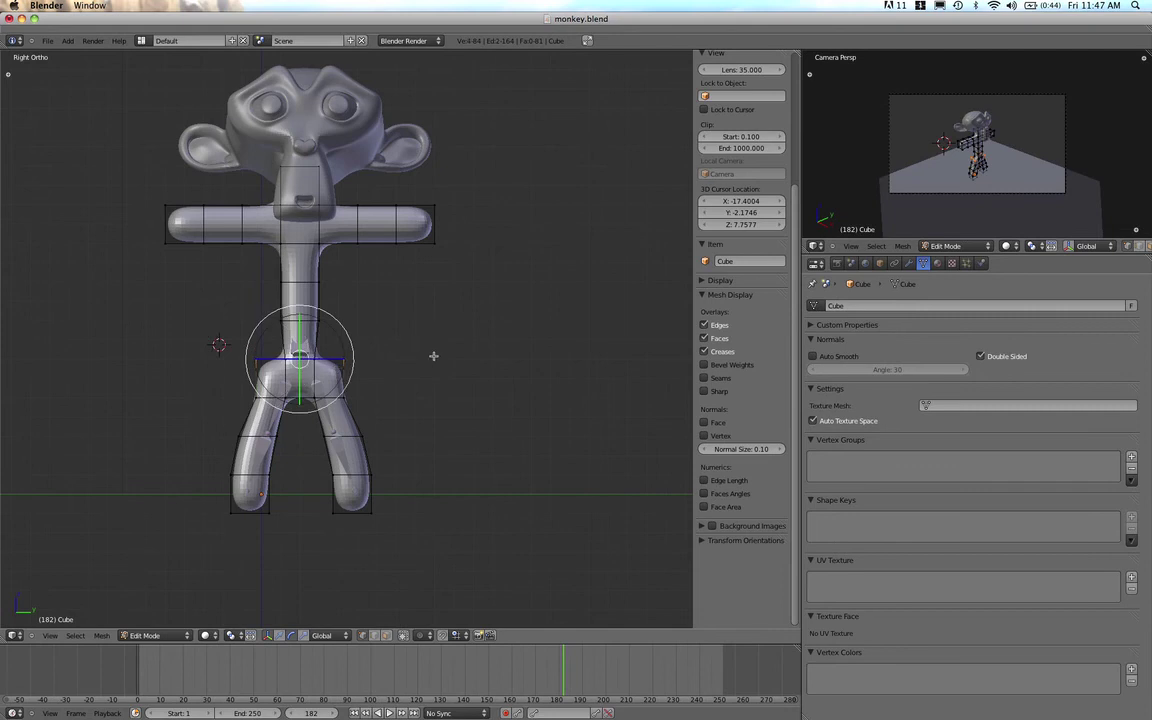
key("s")
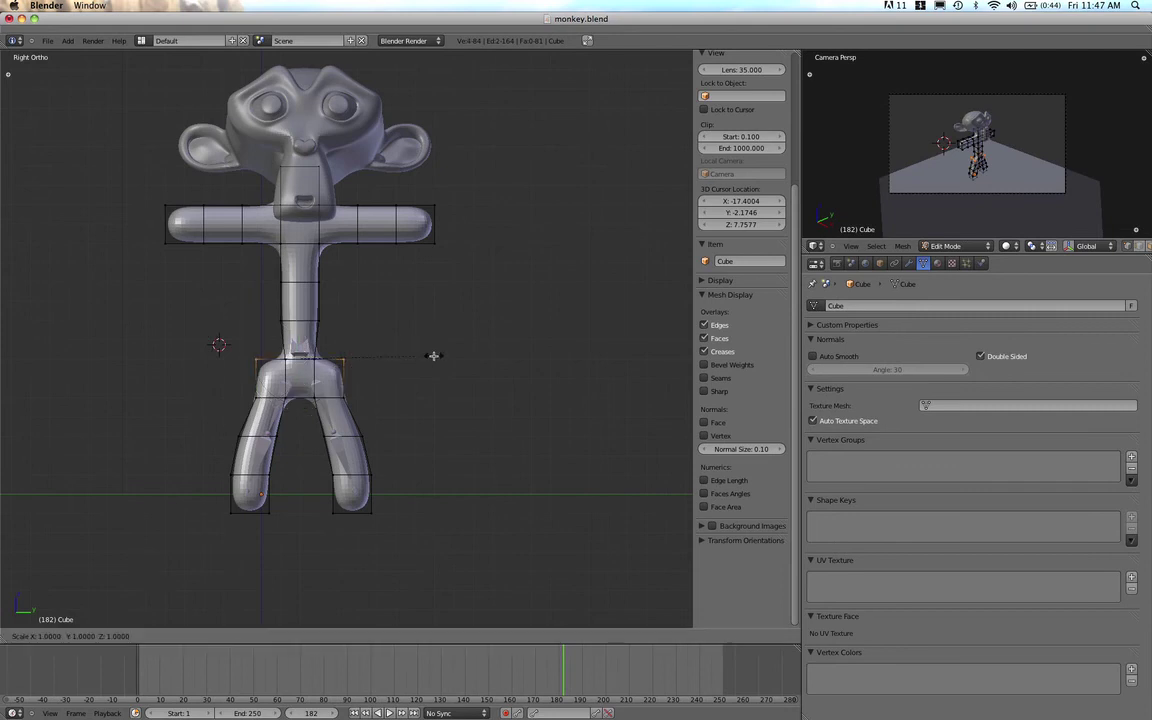
key("x")
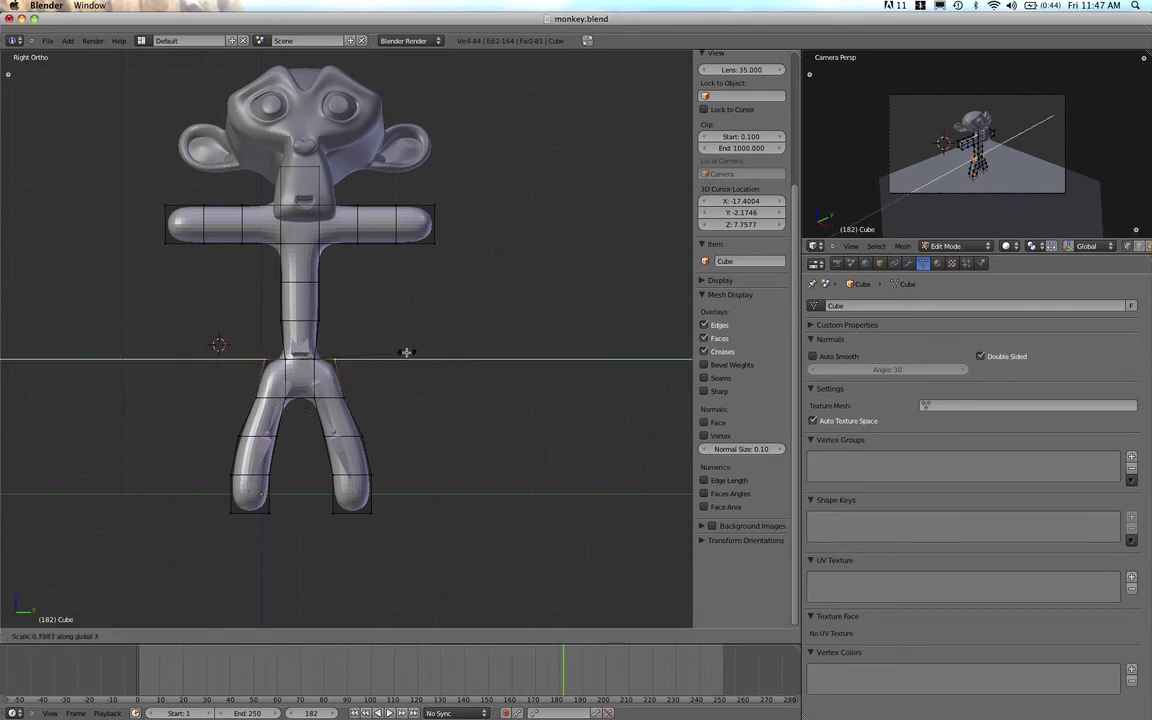
key("y")
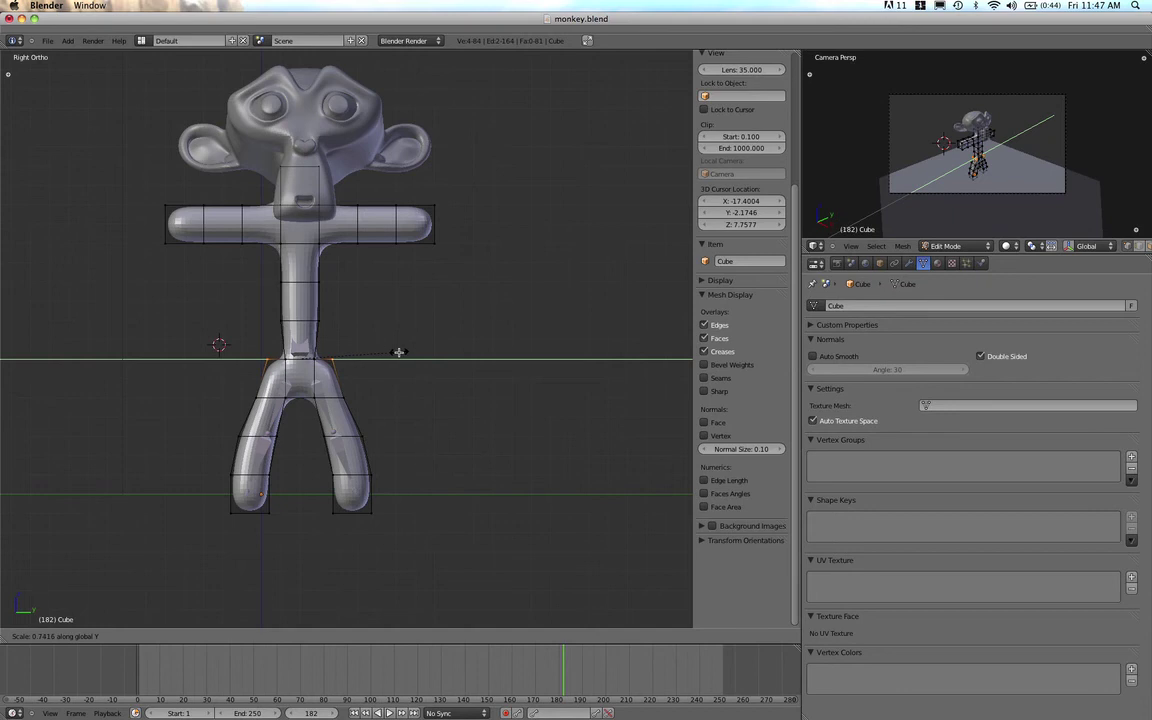
left_click(398, 352)
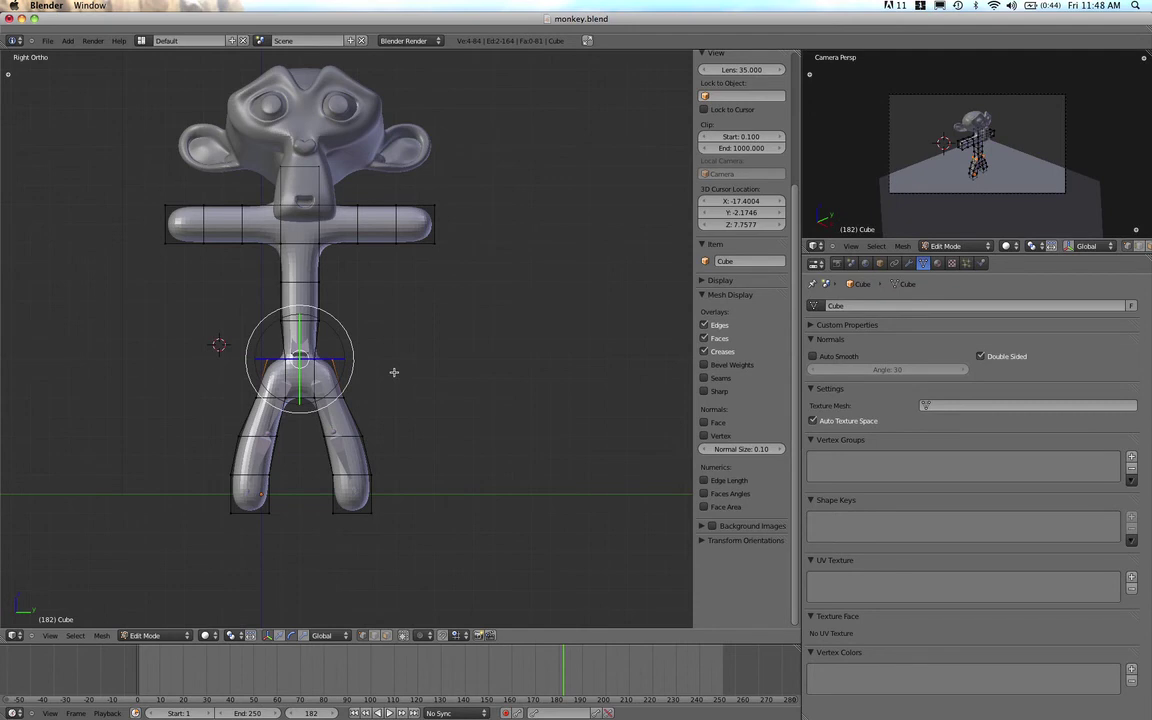
- Display the model as wireframe in the front view with the leg bones exposed, and deselect the hip vertices
key("KP_1")
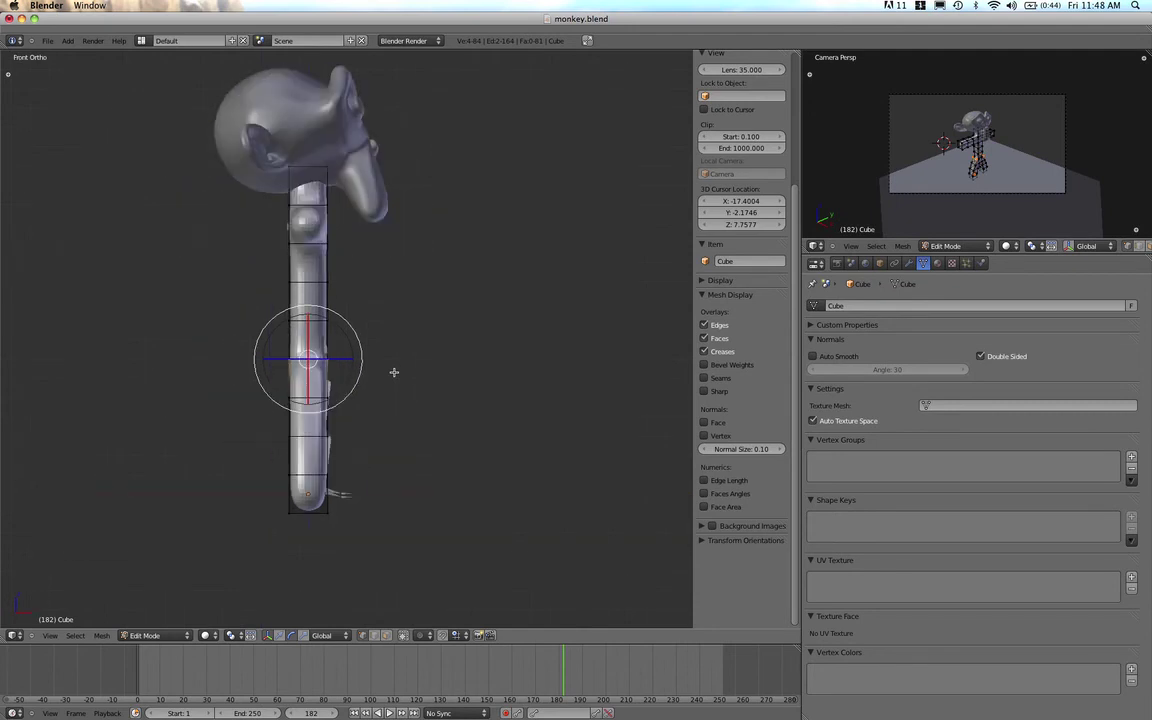
key("z")
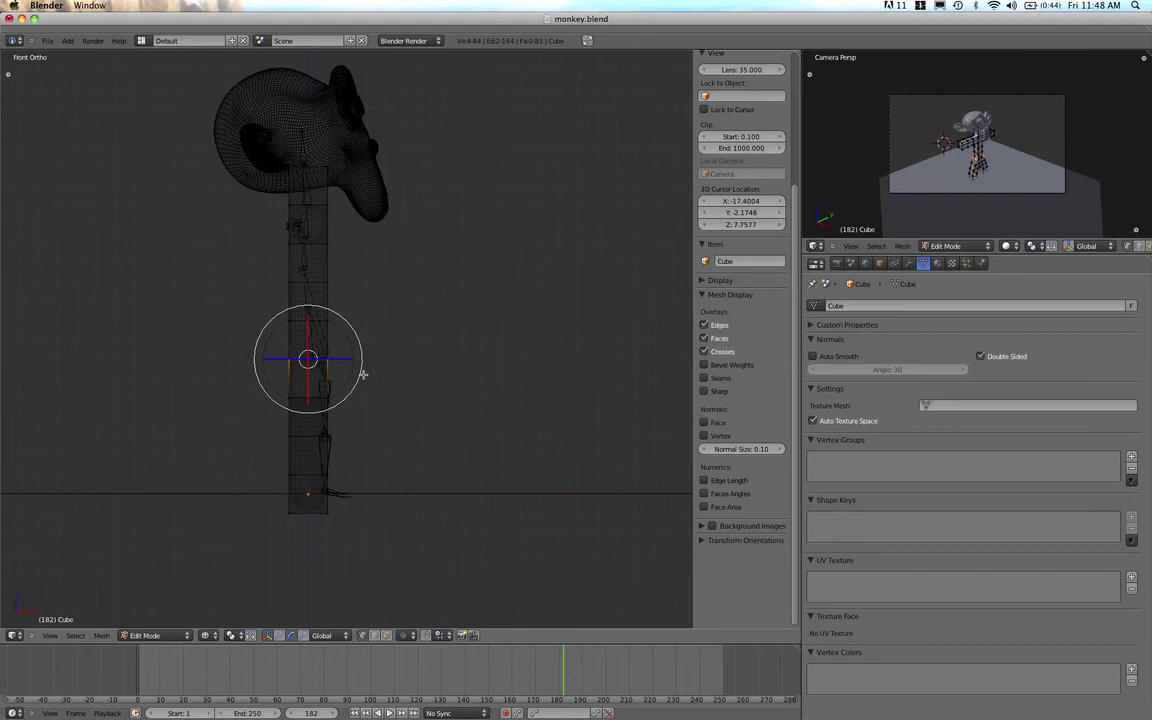
scroll(344, 377, "up", 6)
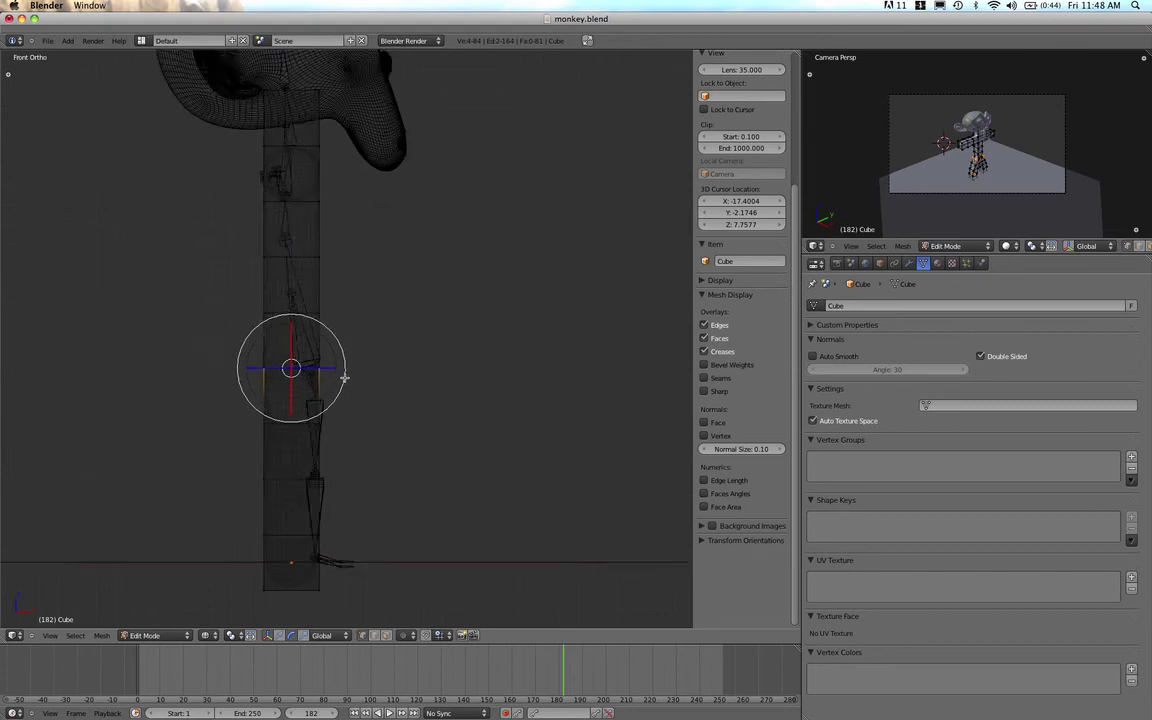
scroll(344, 377, "down", 4)
key("ctrl+space")
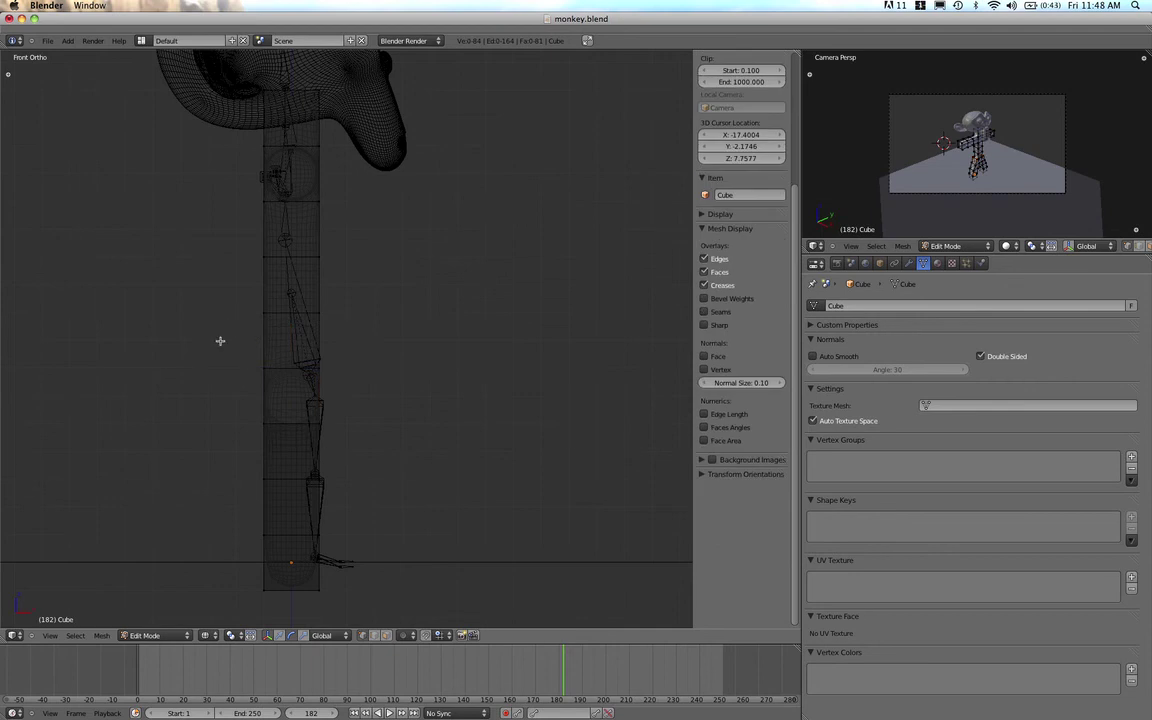
key("b")
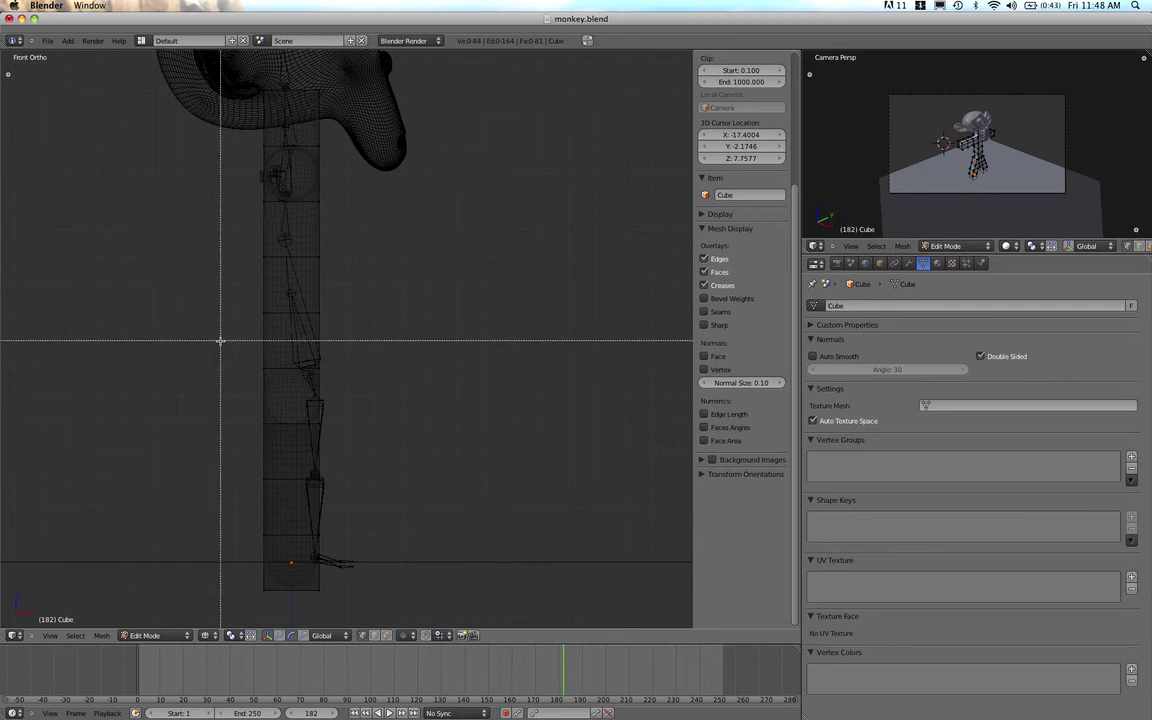
left_click_drag(216, 317, 379, 609)
key("a")
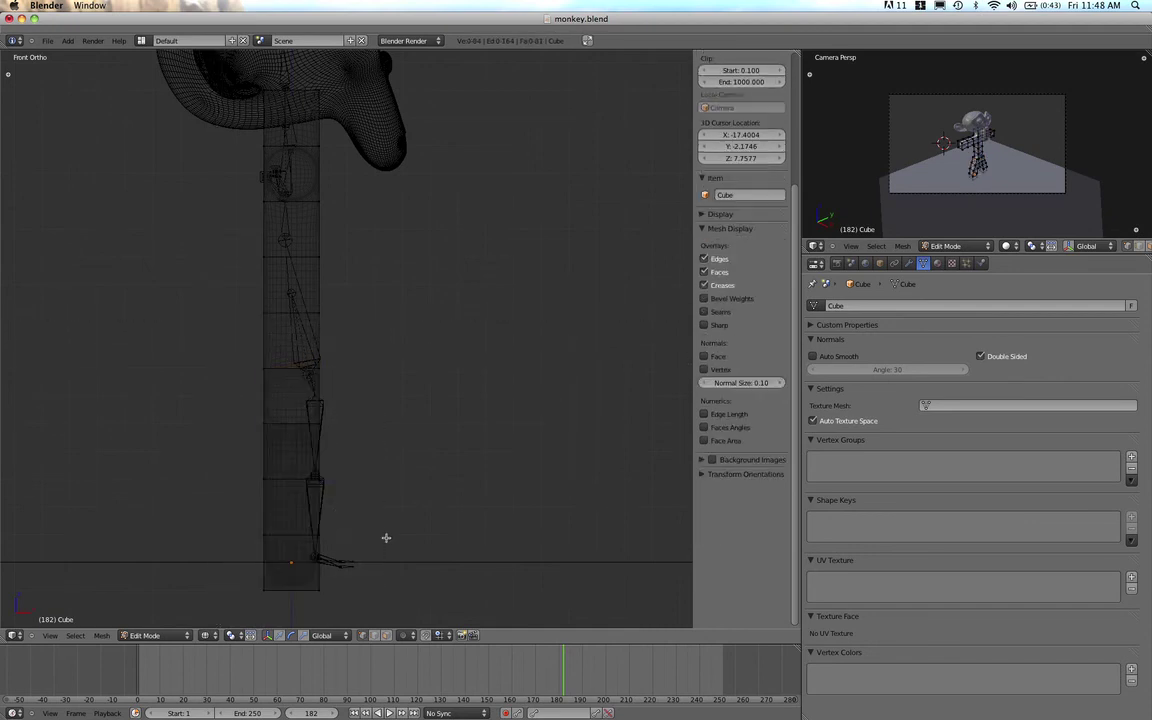
- Edit the armature instead of the body mesh, box-select all leg and foot bones, and move them about 0.82 units in X into the legs' centre
key("Tab")
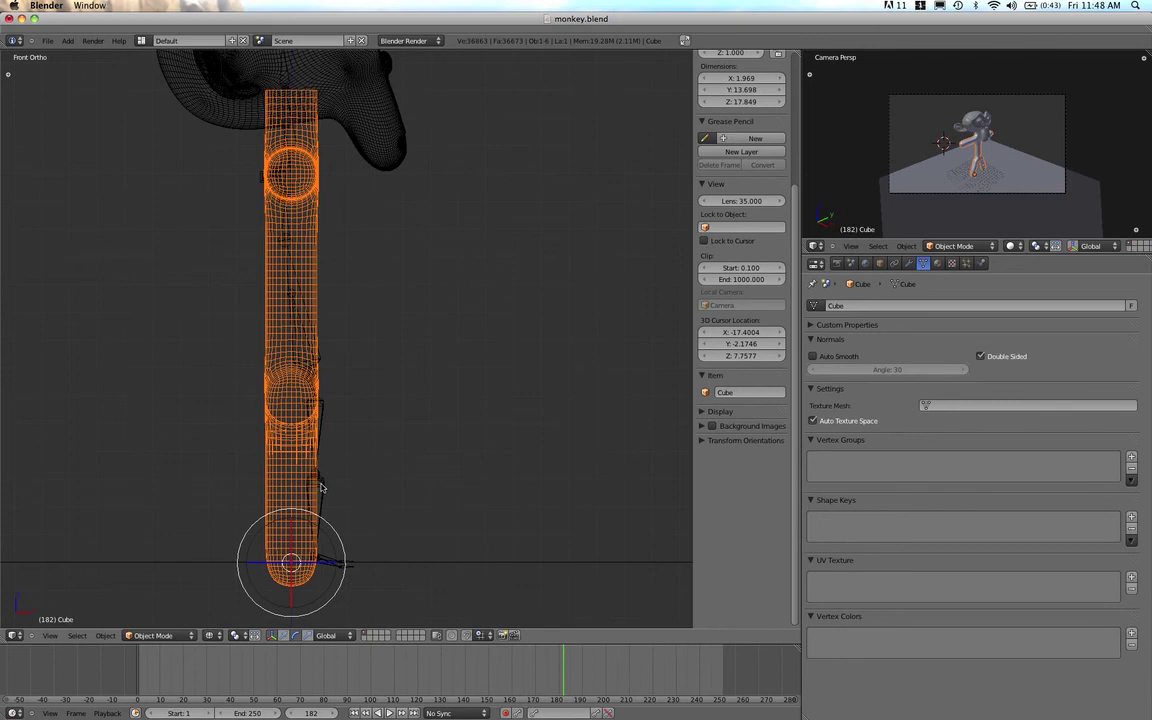
right_click(321, 487)
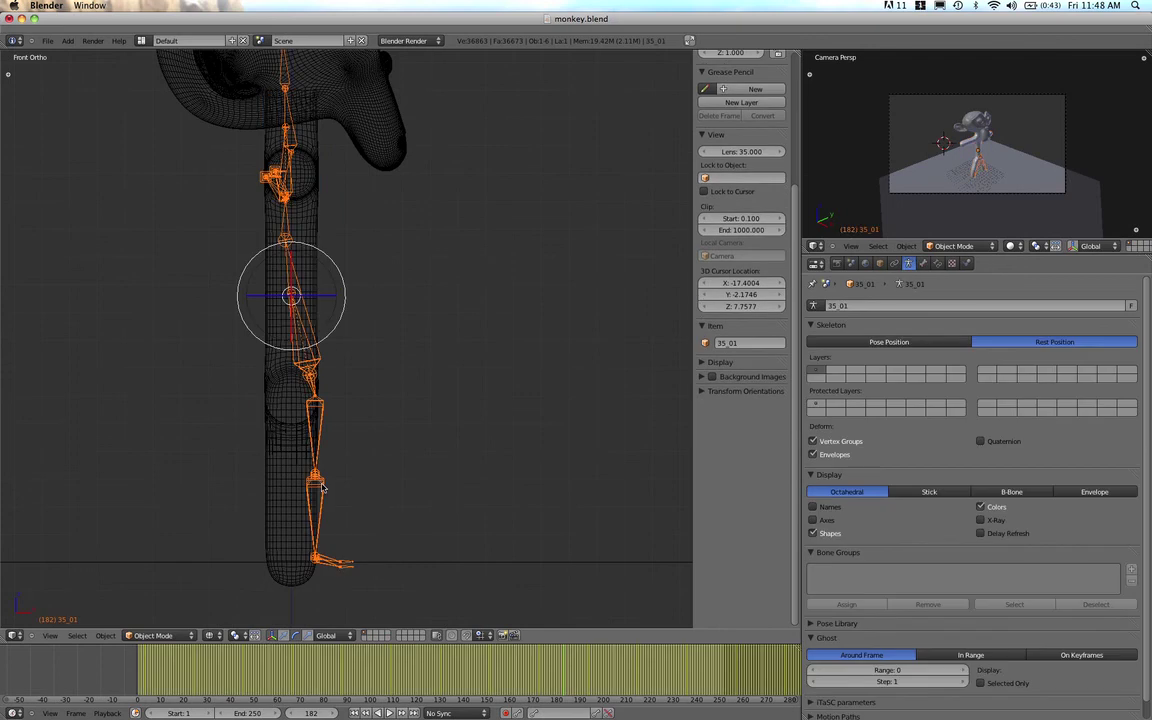
key("Tab")
key("a")
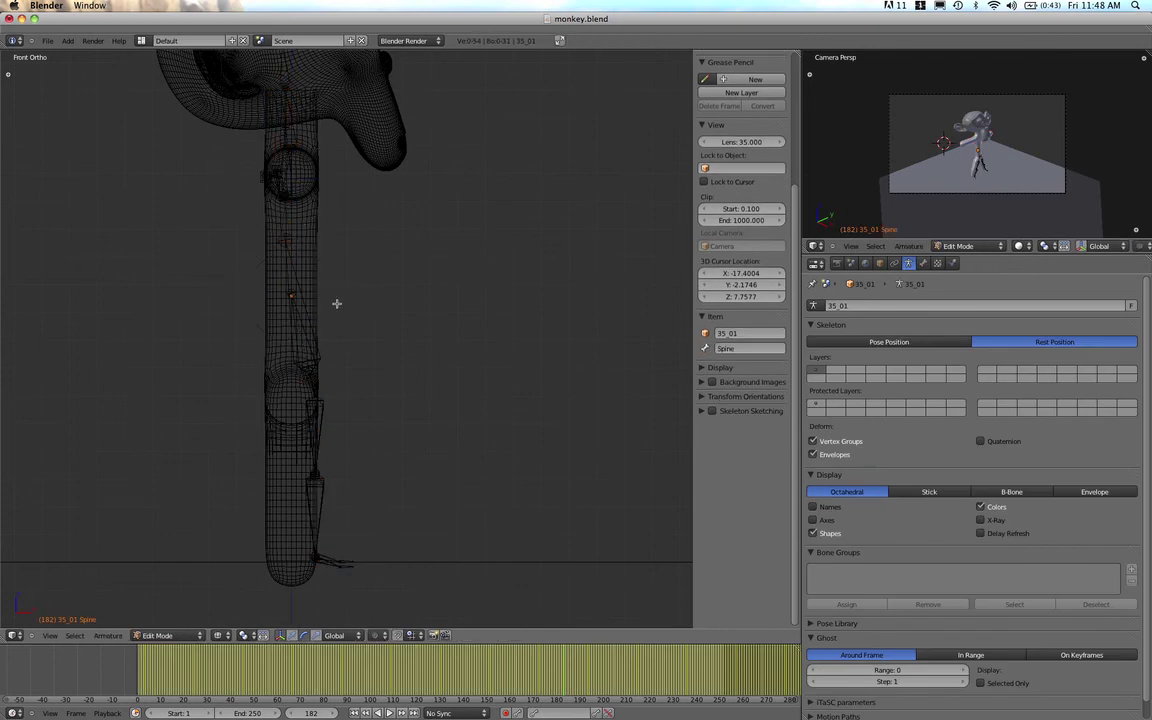
key("b")
left_click_drag(393, 313, 222, 601)
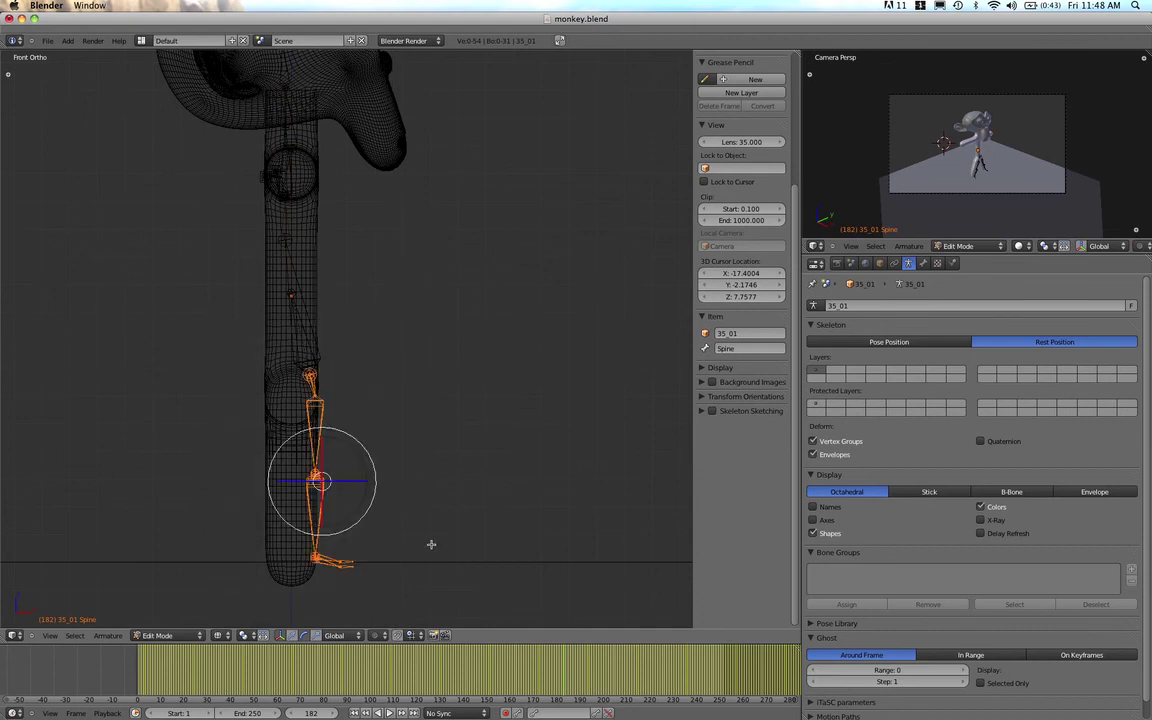
key("g")
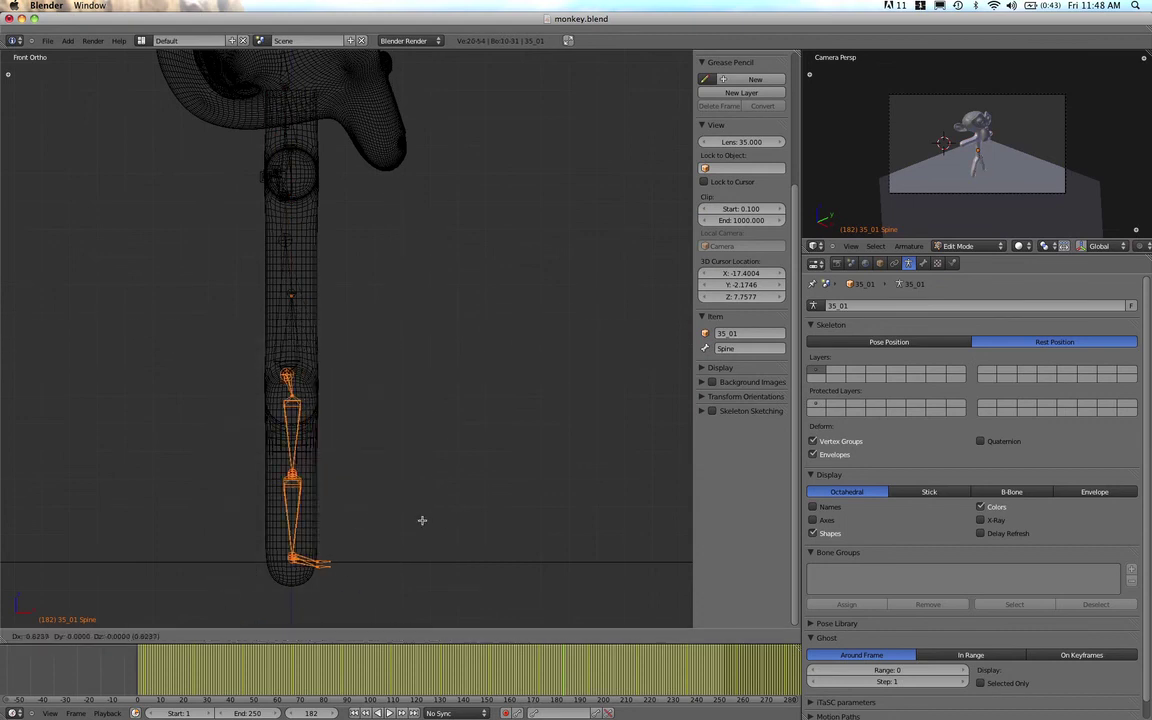
left_click(423, 520)
- Move the Head bone's tip up and back inside the monkey's skull, and return the armature to Object Mode
scroll(386, 316, "down", 3)
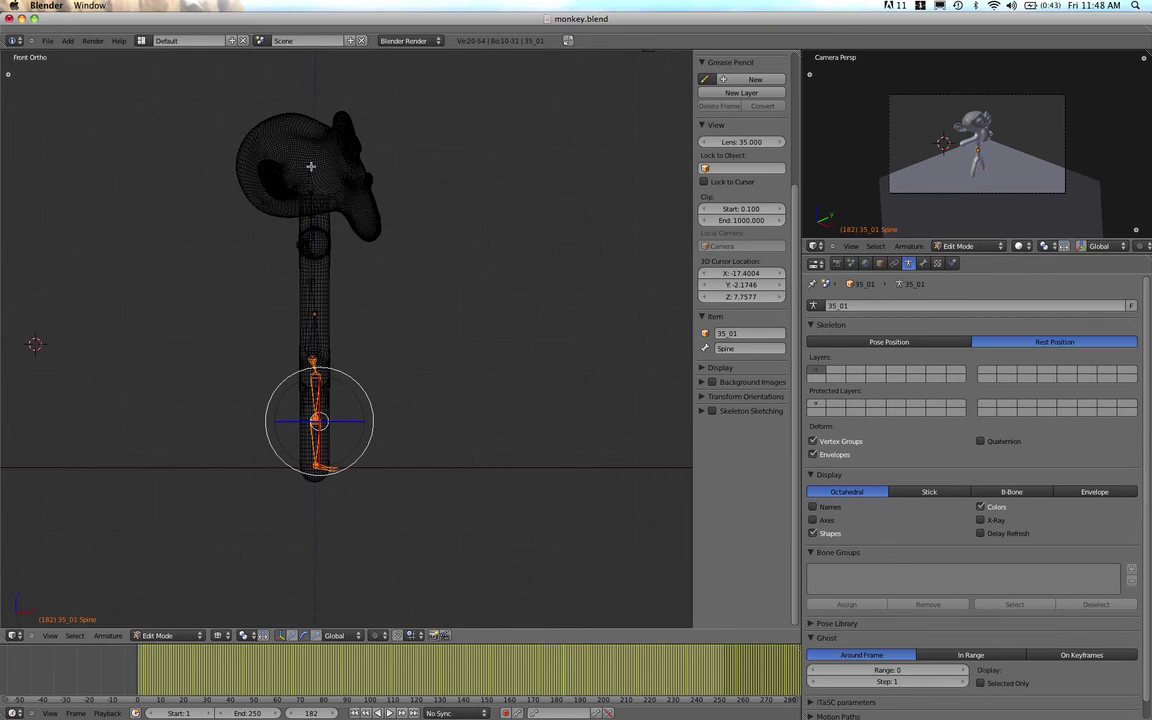
right_click(310, 167)
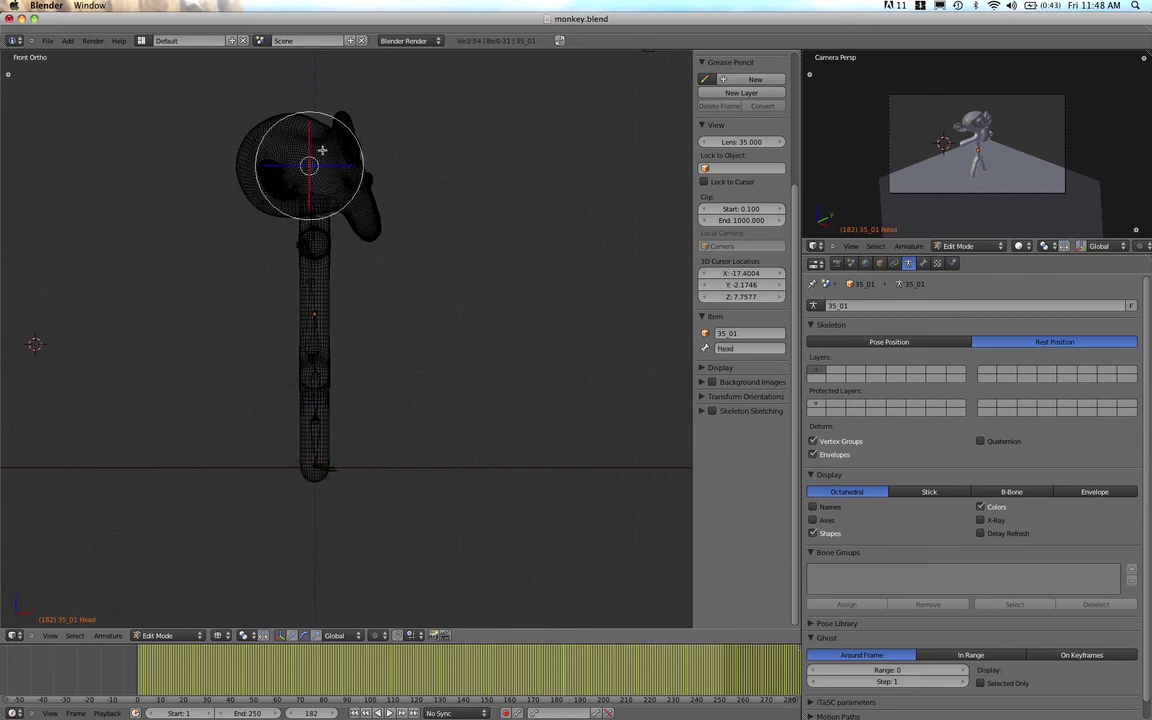
key("g")
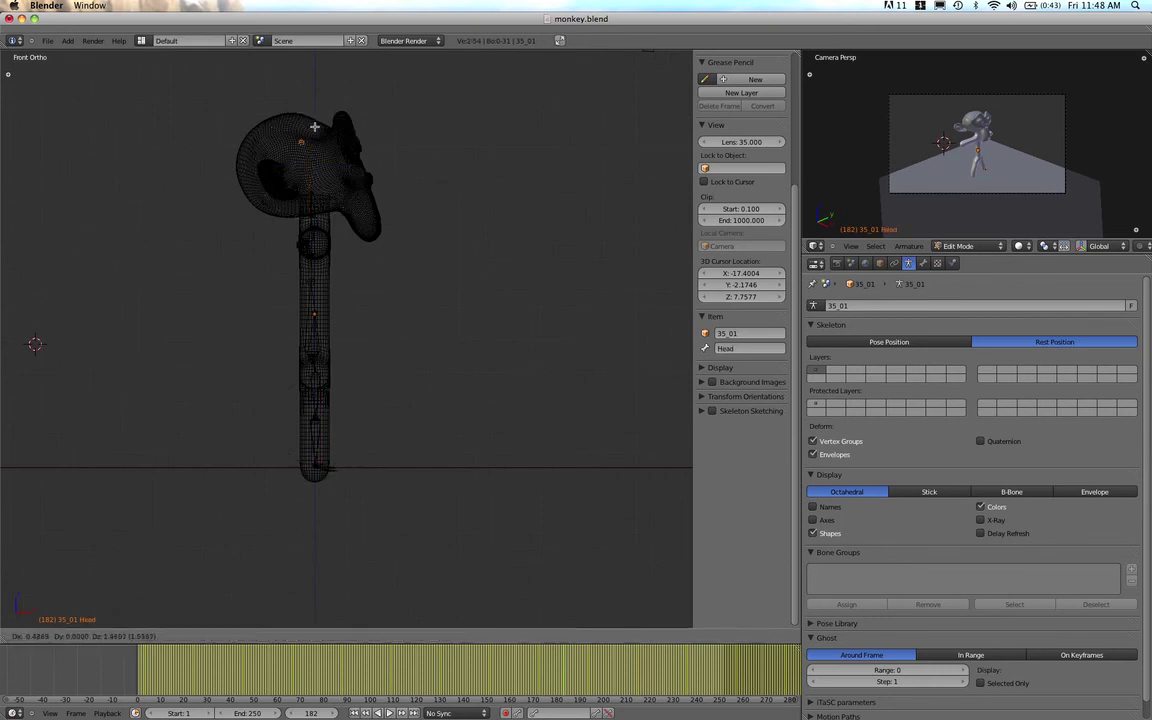
left_click(308, 123)
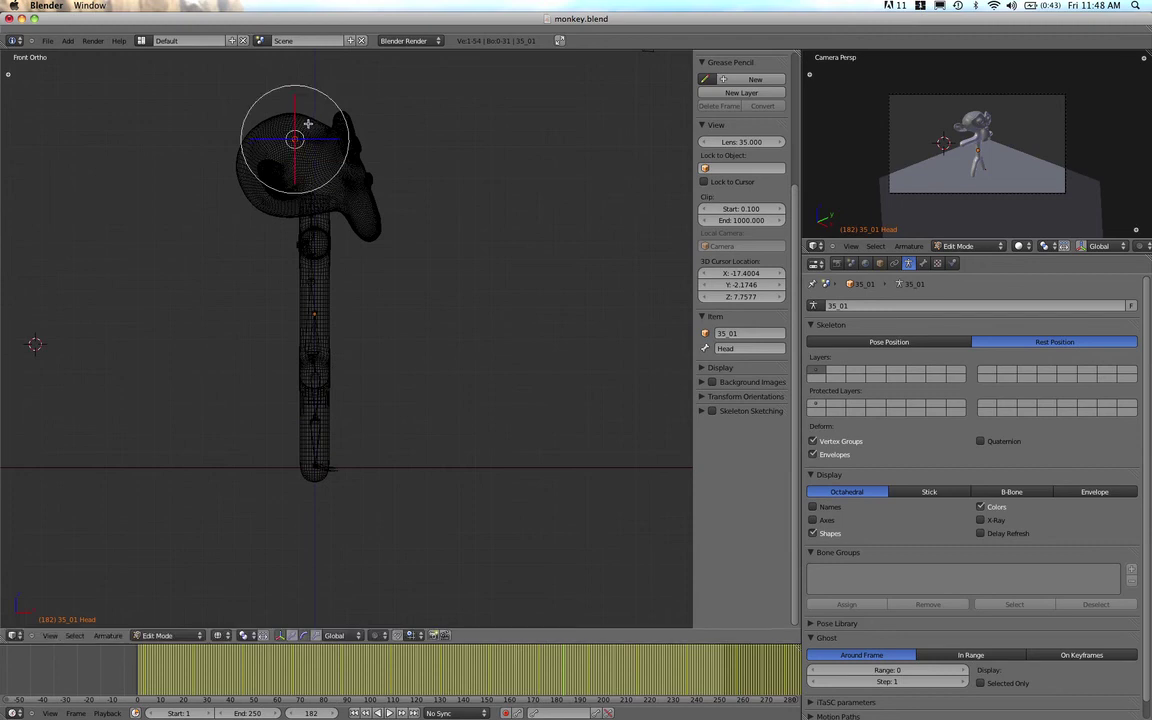
middle_click_drag(450, 288, 316, 365)
key("Tab")
- Examine from several angles how the armature's bones fit inside the body and head meshes, ending in Object Mode
scroll(391, 424, "up", 3)
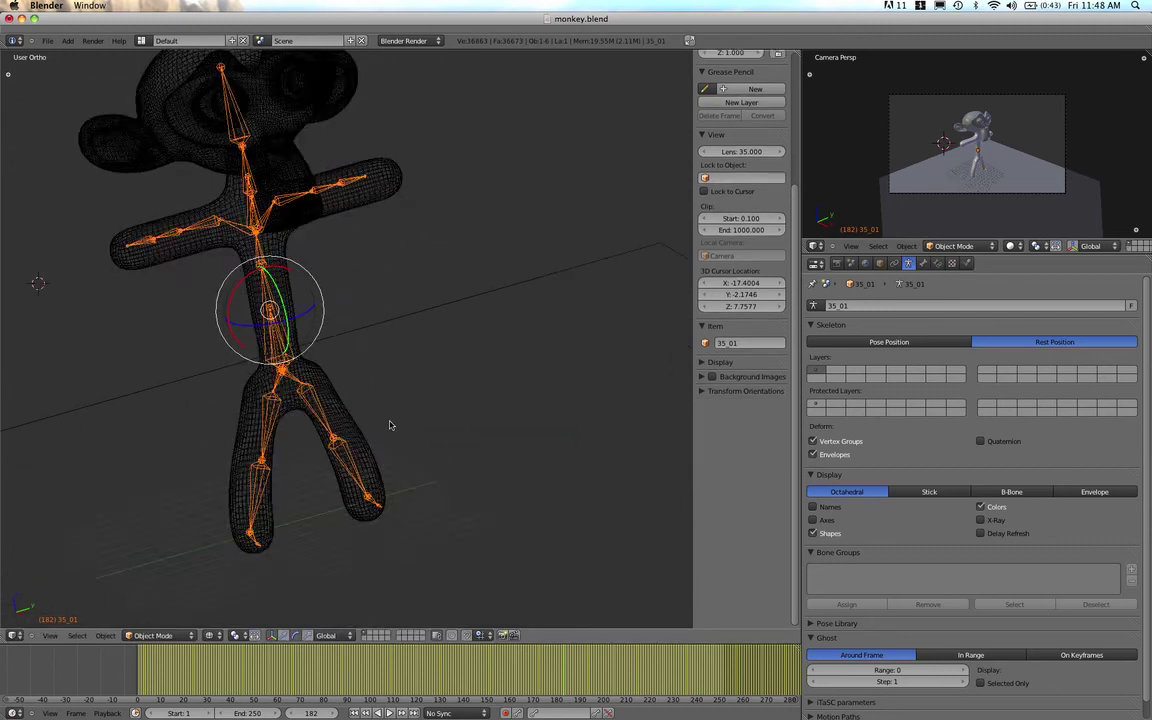
scroll(391, 424, "down", 6)
middle_click_drag(391, 424, 313, 443)
scroll(297, 397, "up", 4)
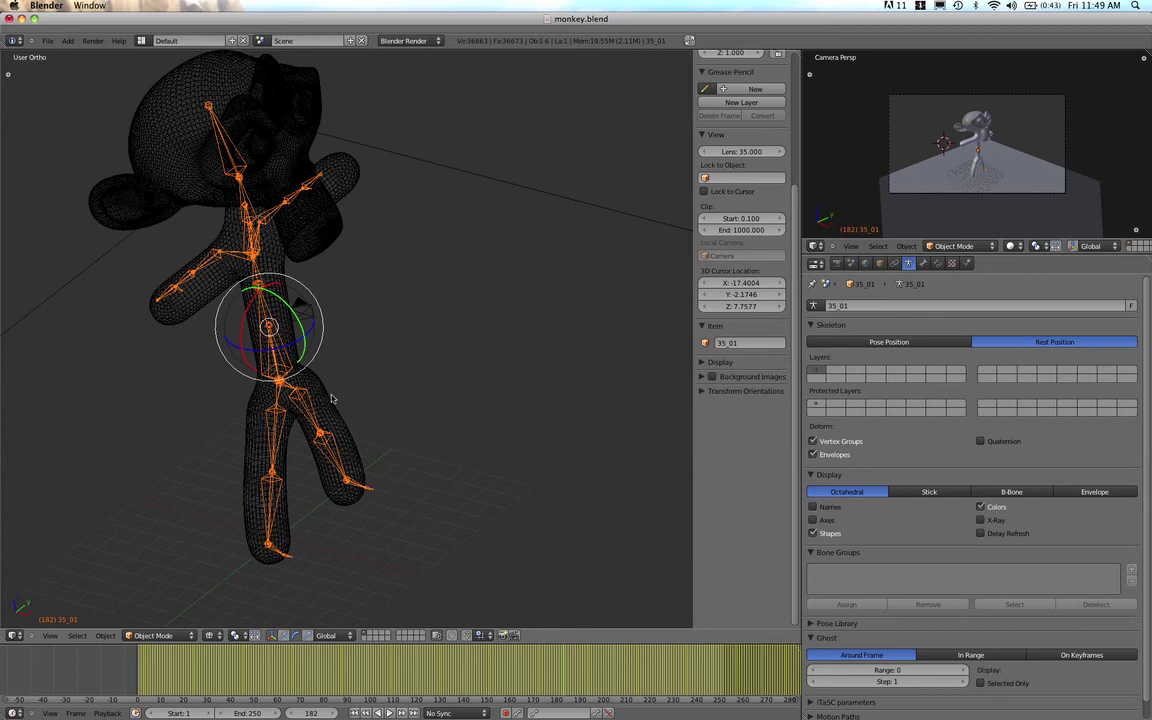
key("Tab")
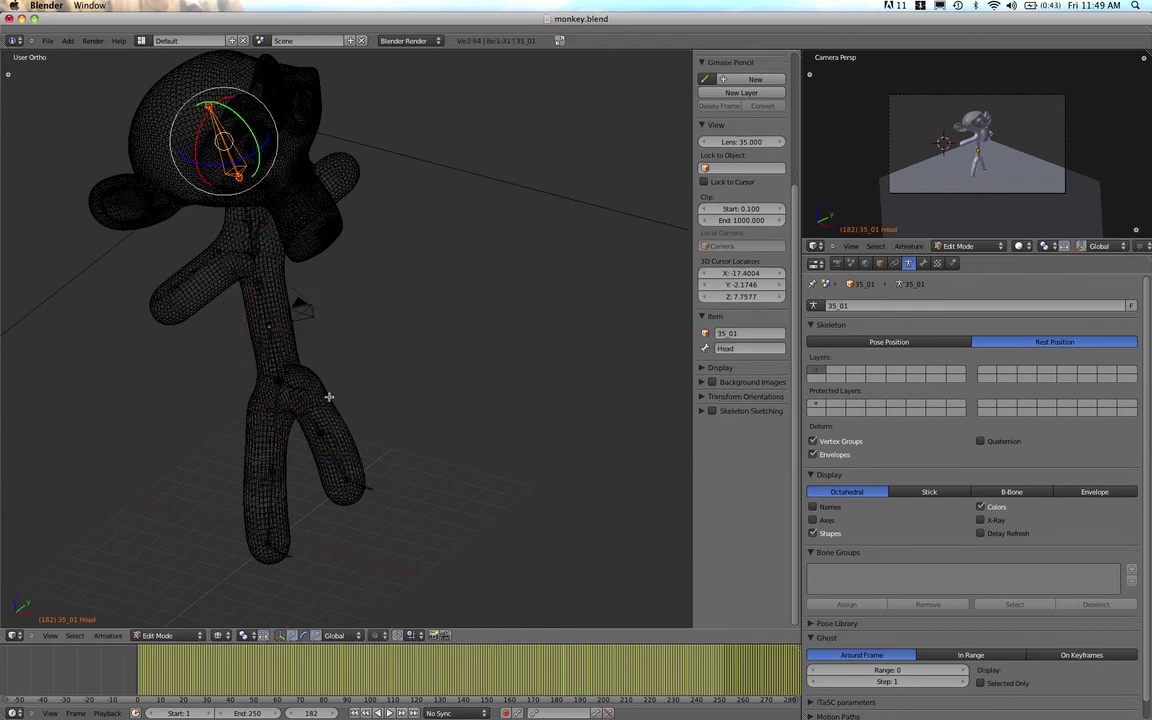
left_click(165, 635)
left_click(167, 690)
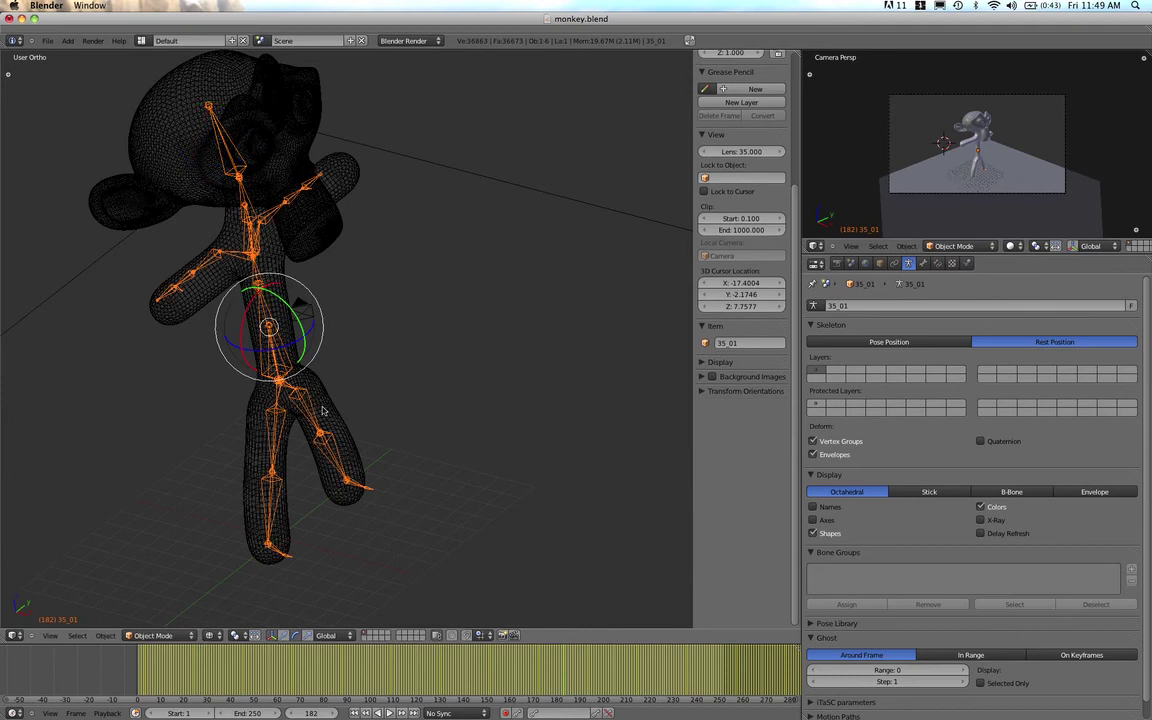
- Join the monkey head mesh into the body mesh so they form one object
right_click(322, 410)
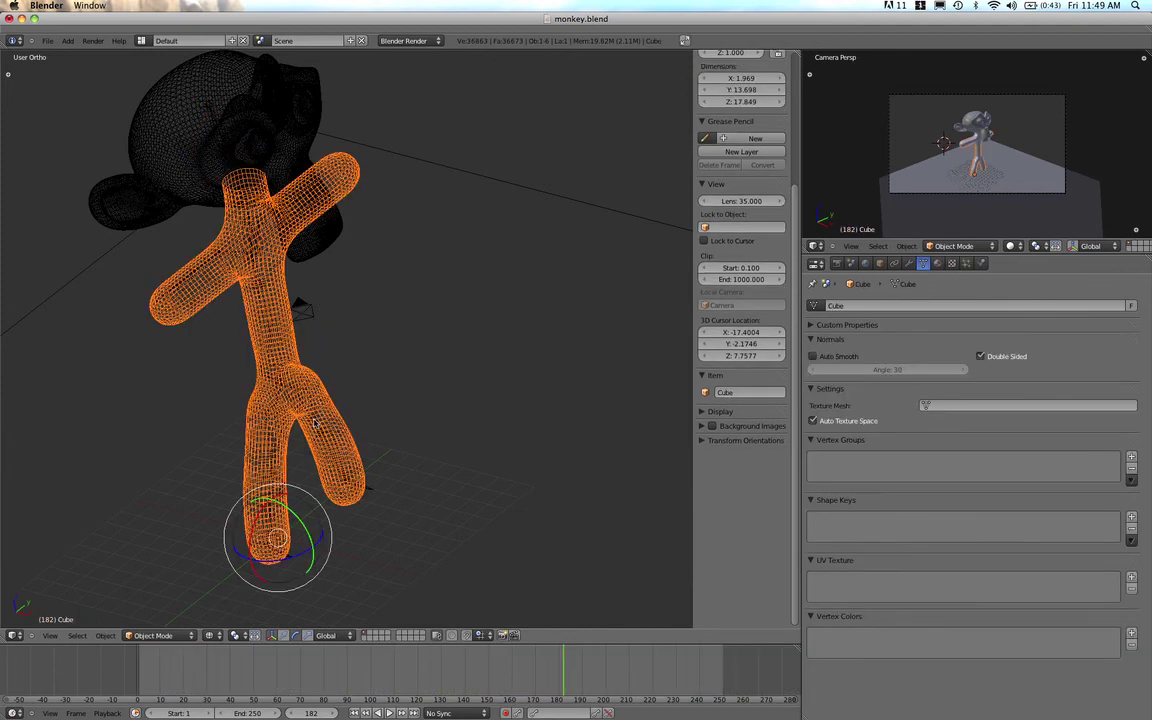
middle_click_drag(390, 184, 368, 194)
right_click(310, 168)
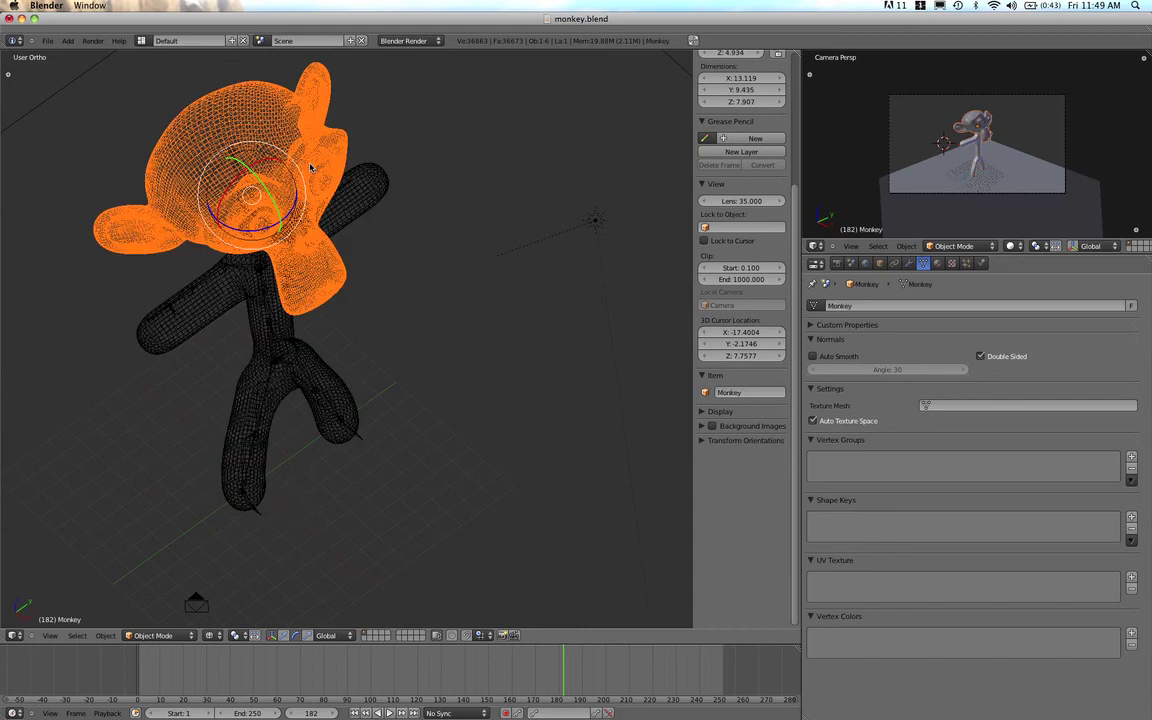
right_click(205, 313, "shift")
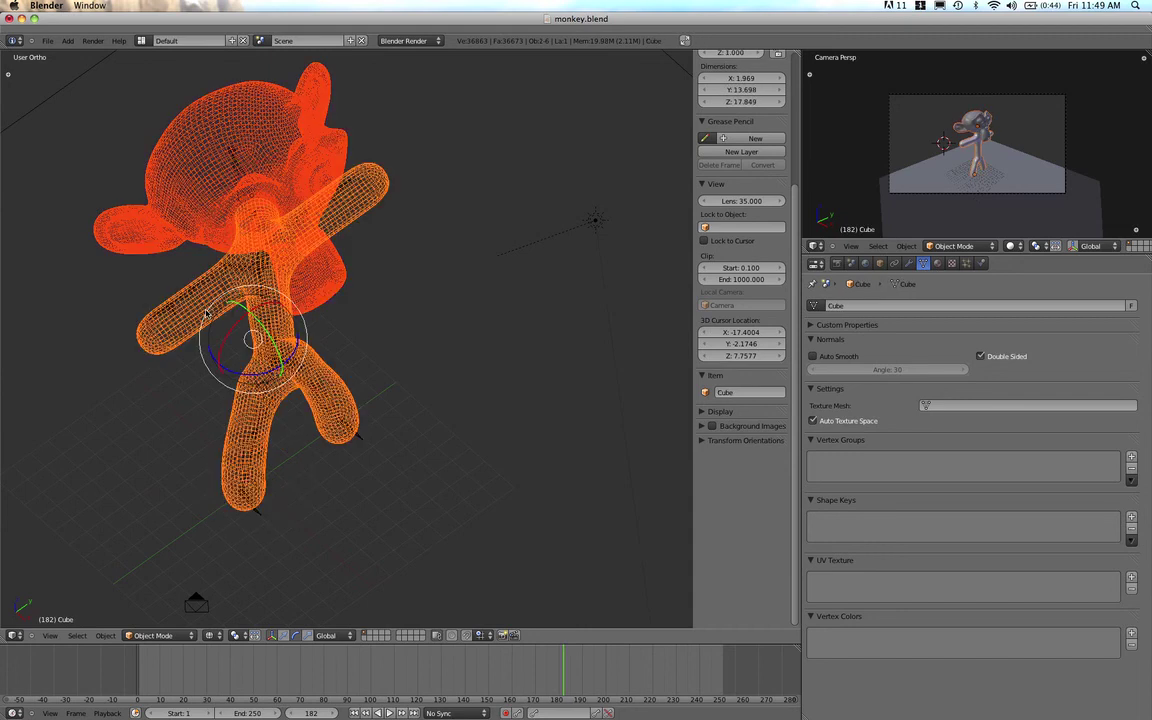
key("ctrl+j")
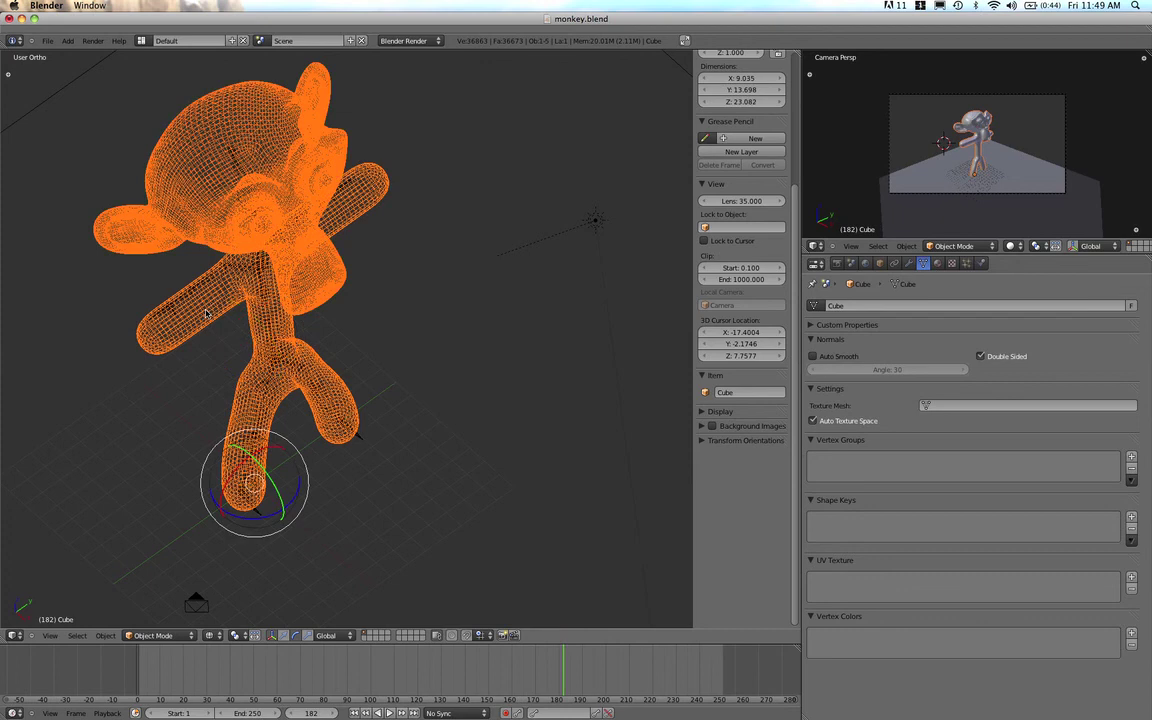
middle_click_drag(208, 299, 285, 381)
right_click(286, 370)
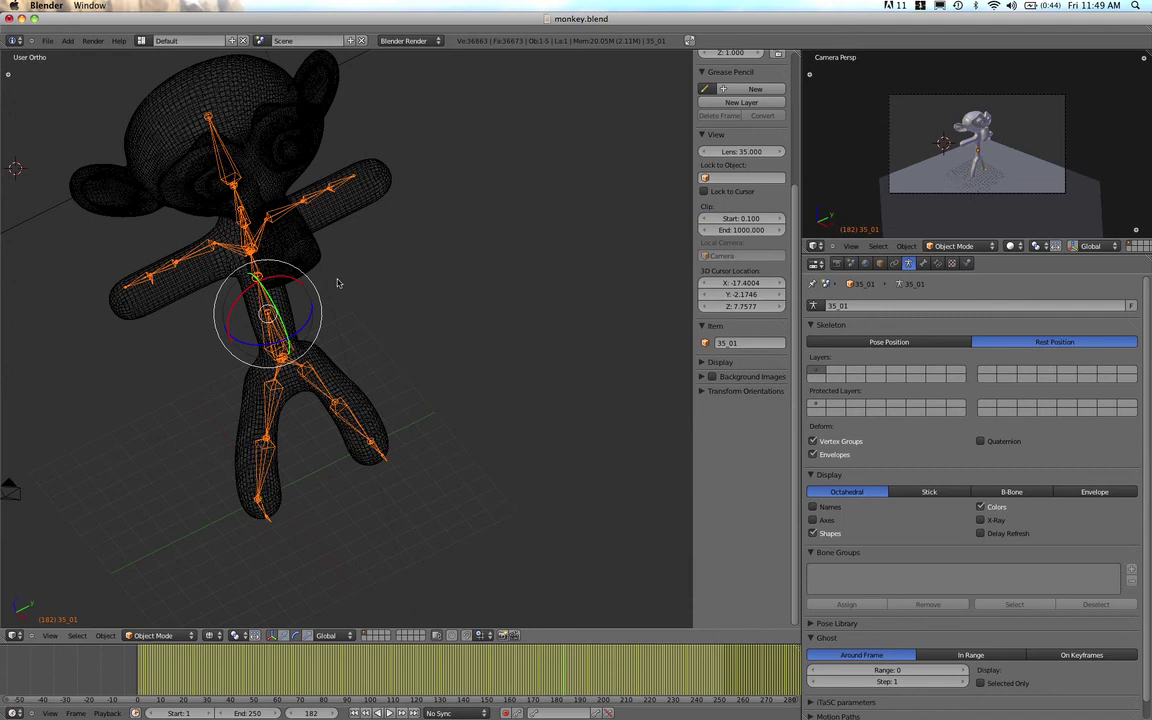
right_click(338, 212)
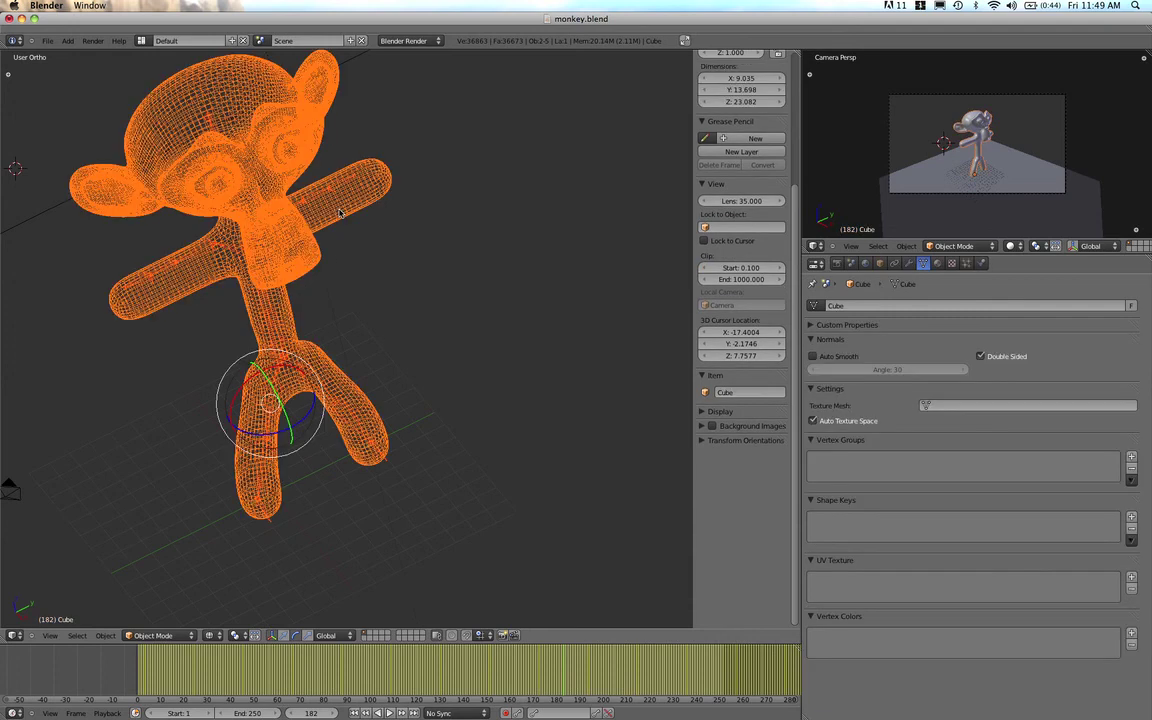
key("ctrl+p")
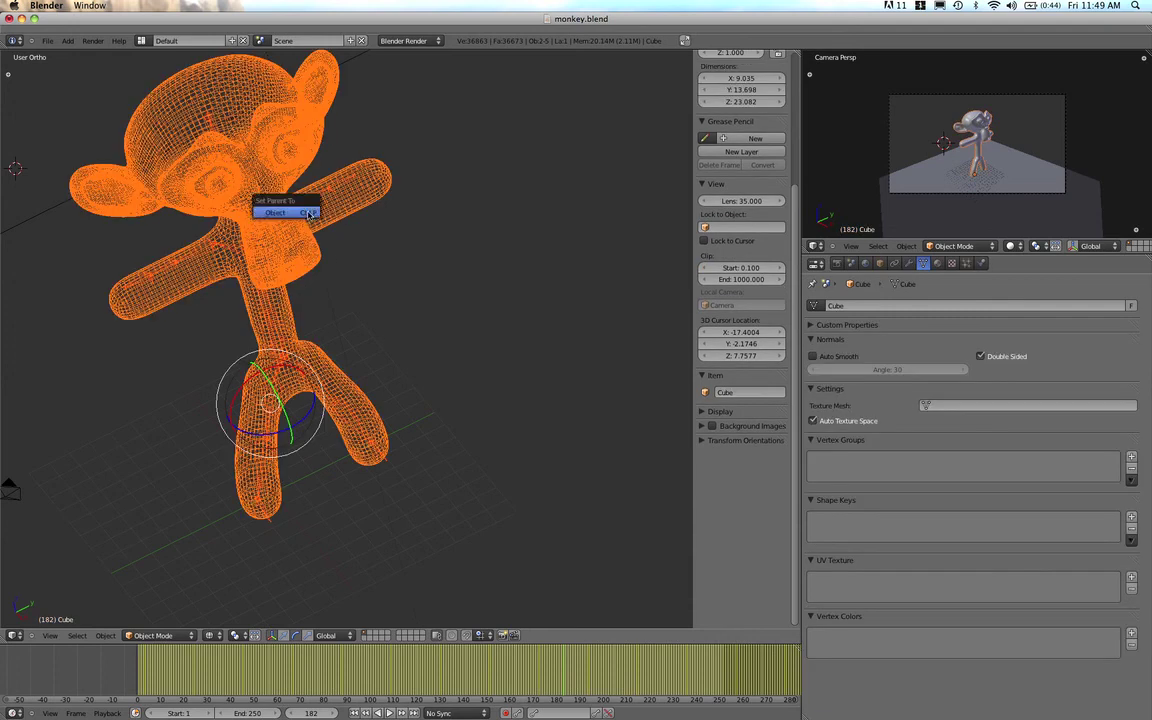
left_click(305, 213)
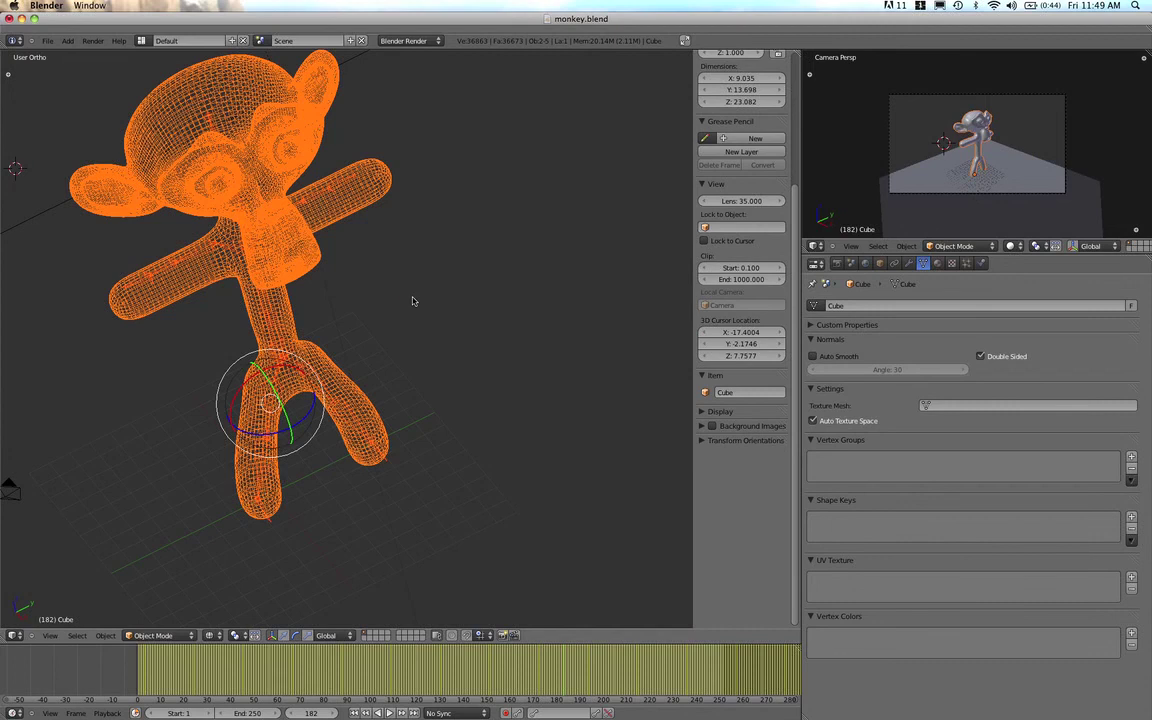
left_click(413, 298)
key("a")
right_click(285, 310)
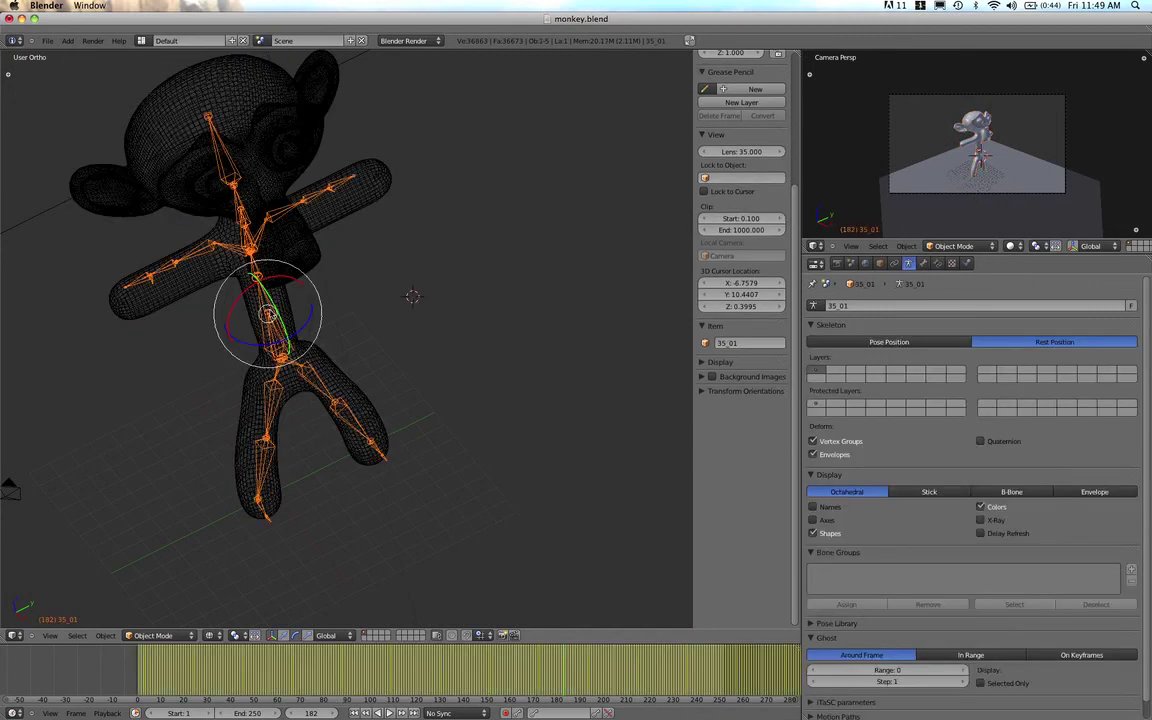
right_click(350, 215)
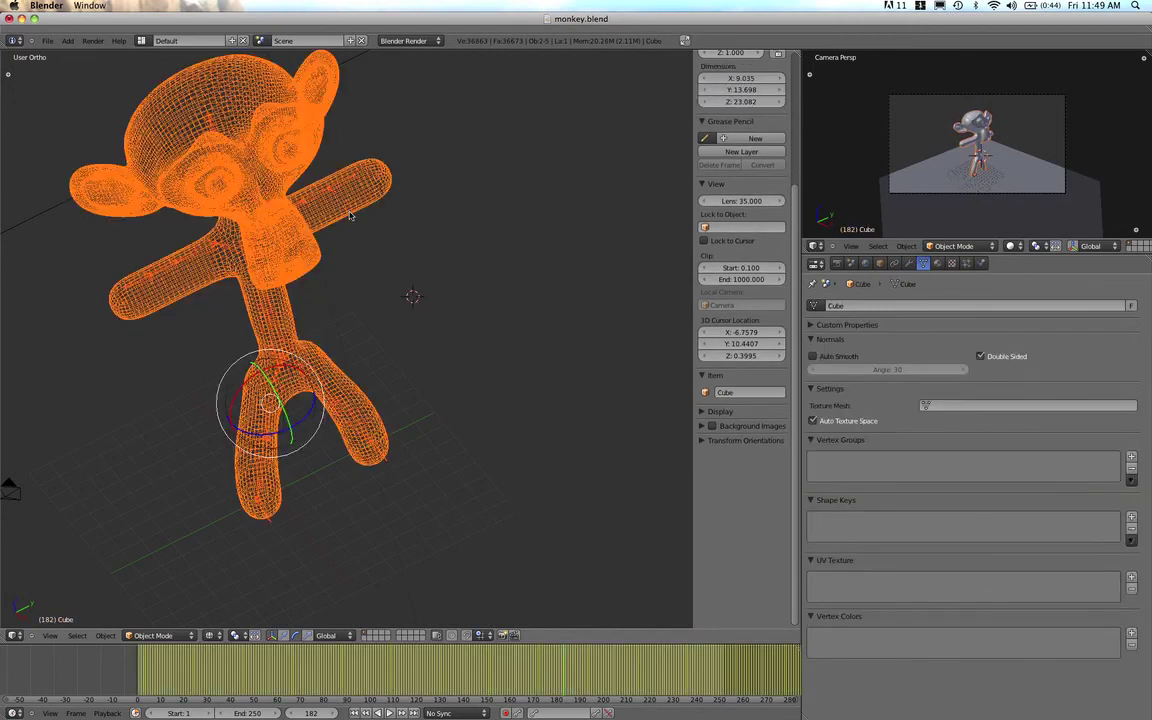
key("ctrl+p")
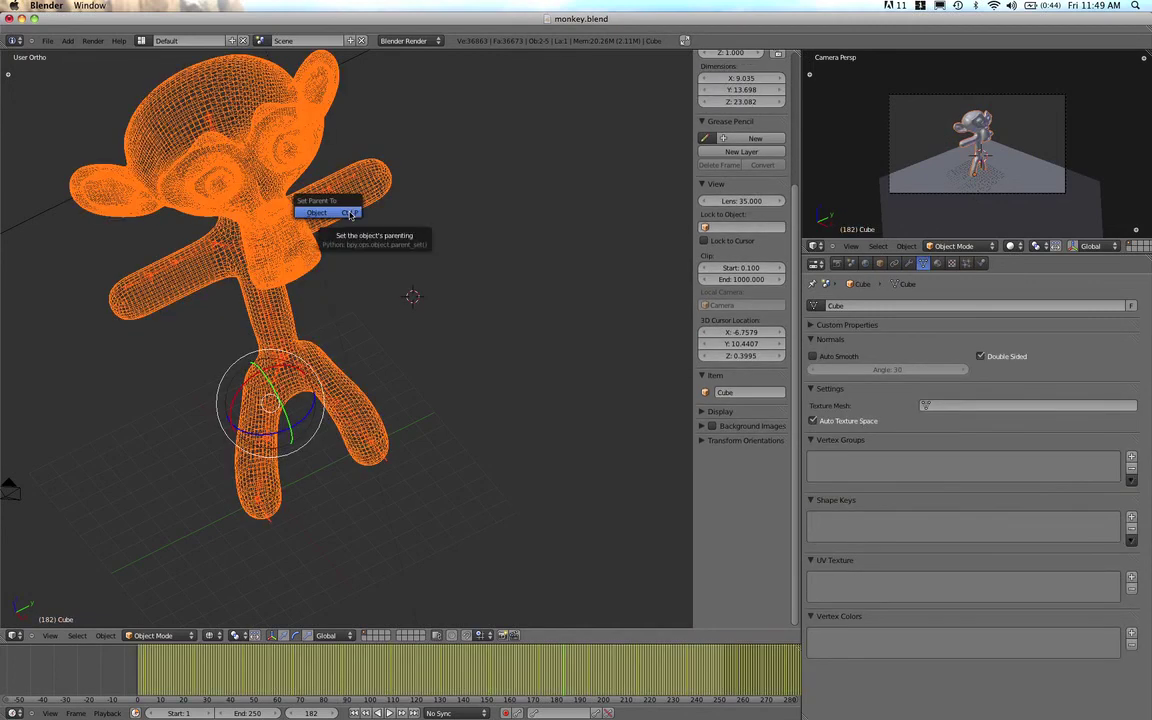
left_click(390, 279)
key("a")
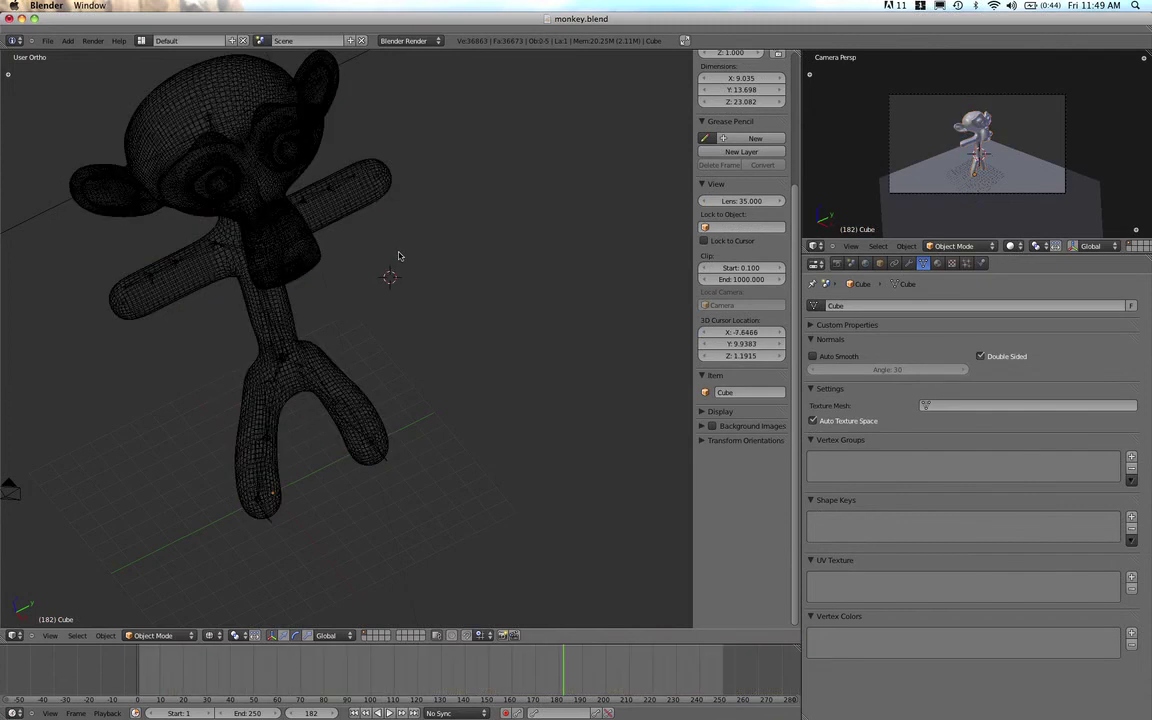
- Parent the joined monkey mesh to the 35_01 armature using Armature Deform With Automatic Weights
right_click(345, 224)
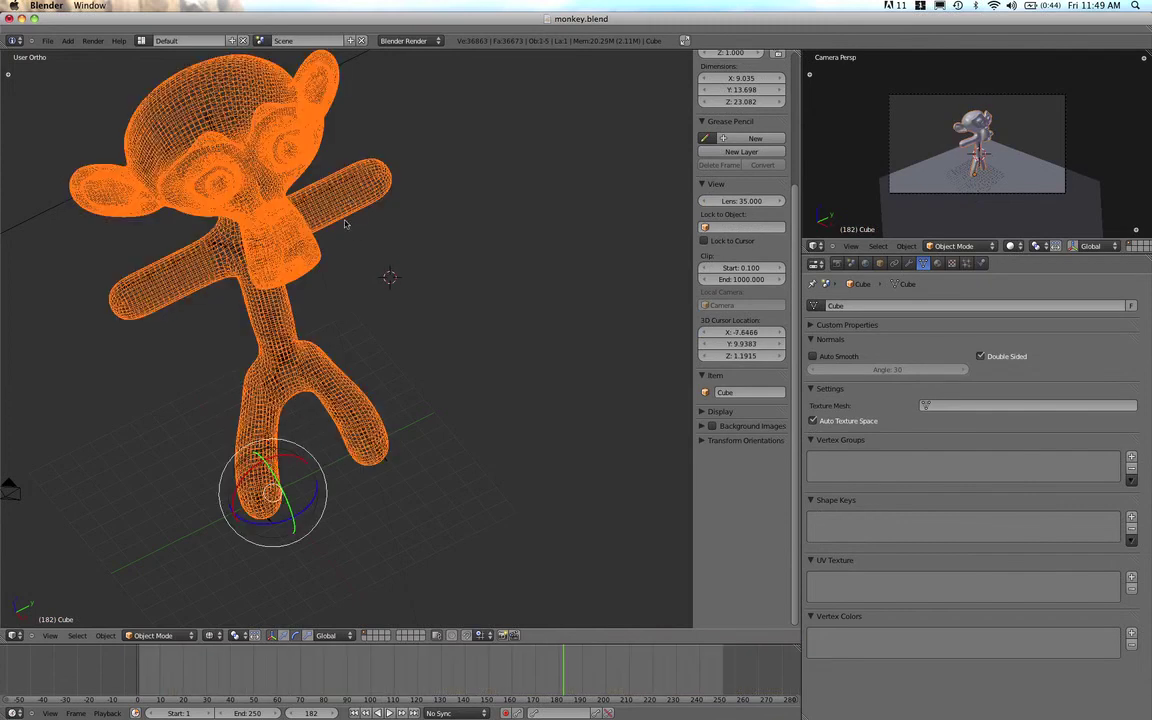
right_click(281, 331, "shift")
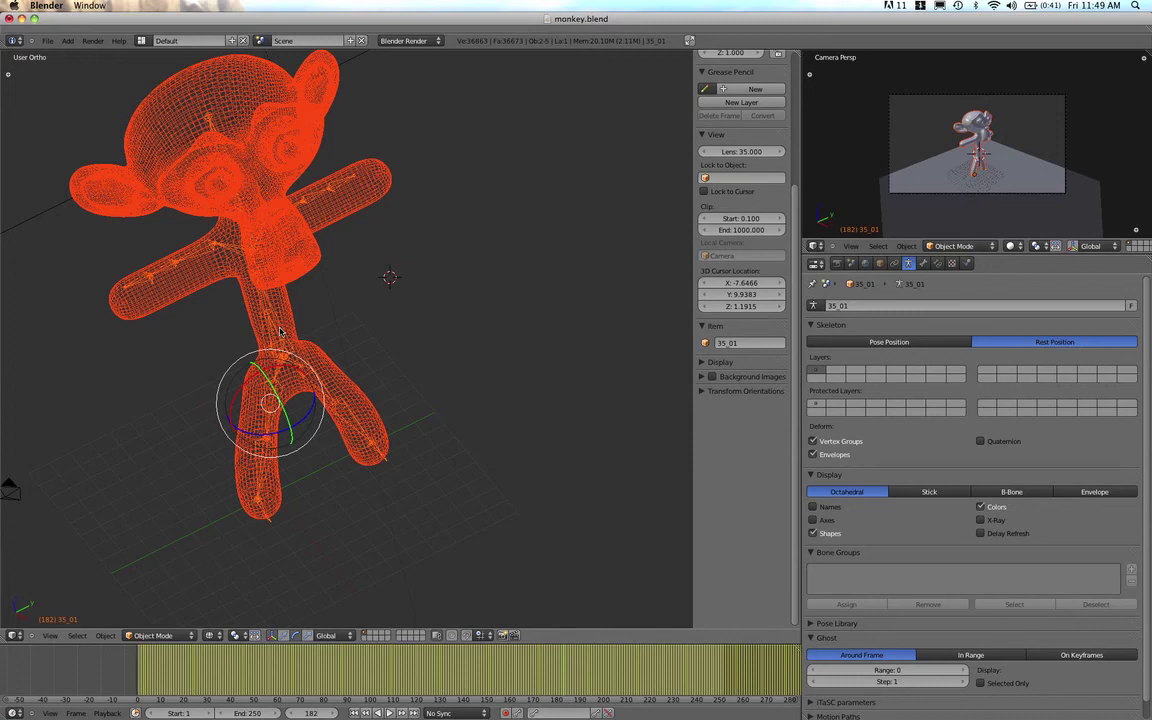
key("ctrl+p")
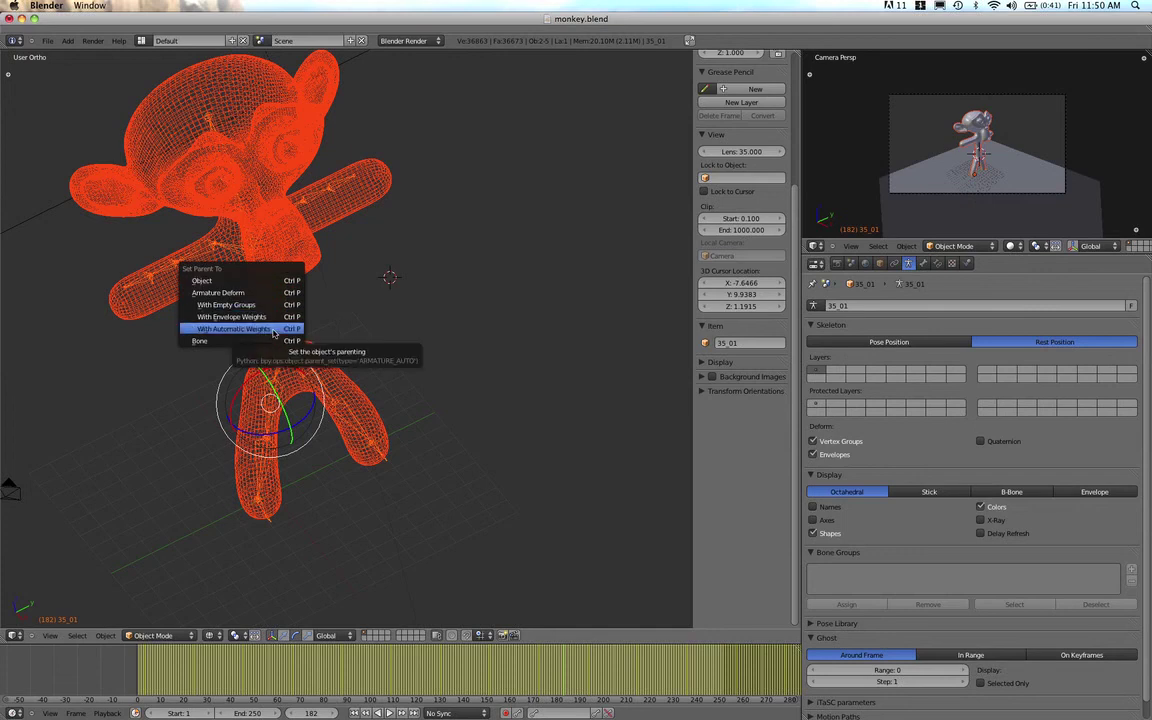
left_click(273, 329)
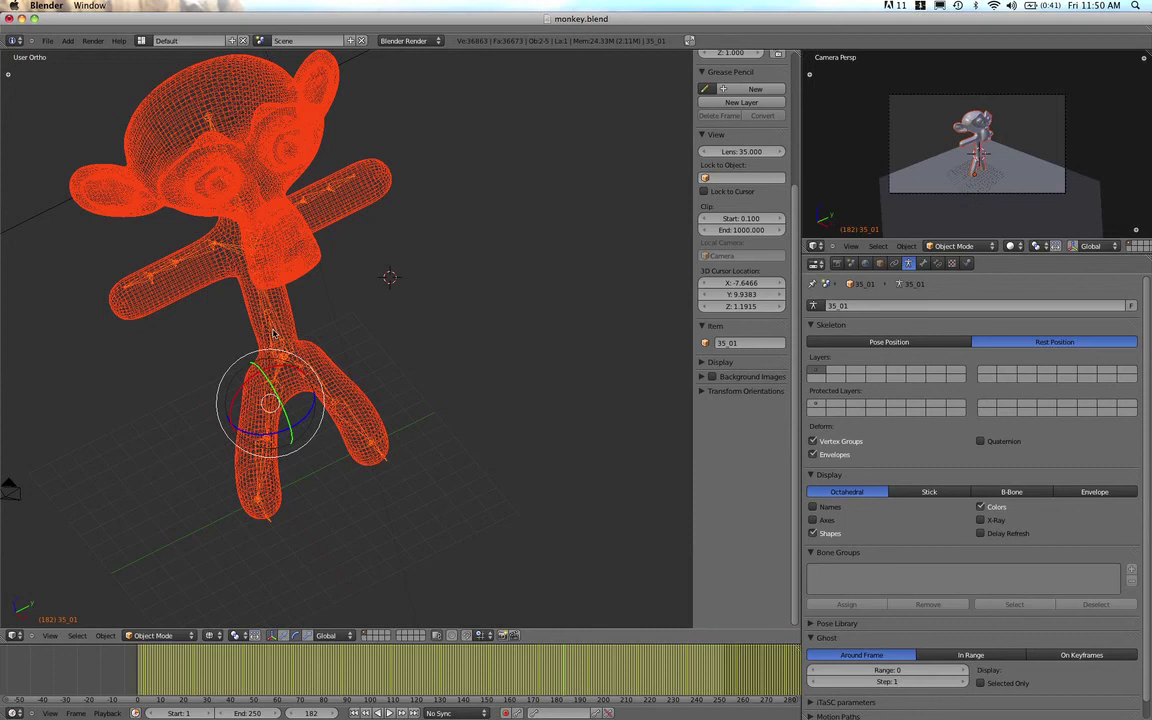
- Set the armature to Pose Position, switching briefly back to Rest Position to compare how the mesh deforms
left_click(889, 342)
scroll(450, 363, "down", 10)
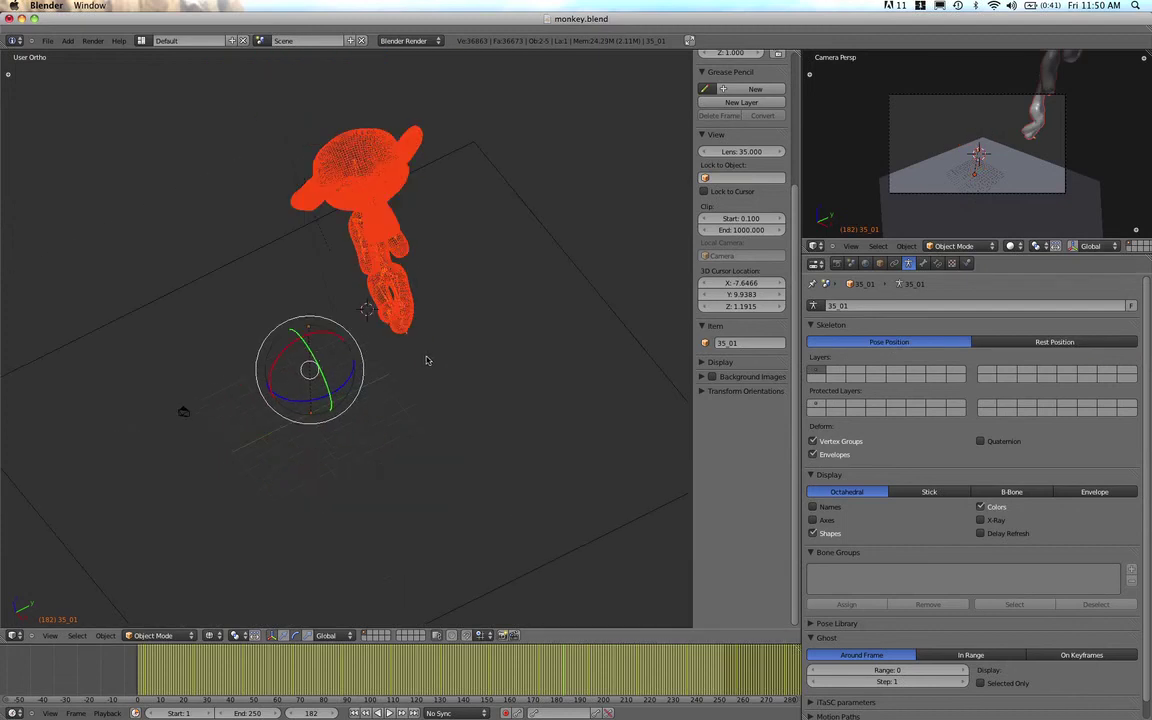
middle_click_drag(454, 368, 292, 350)
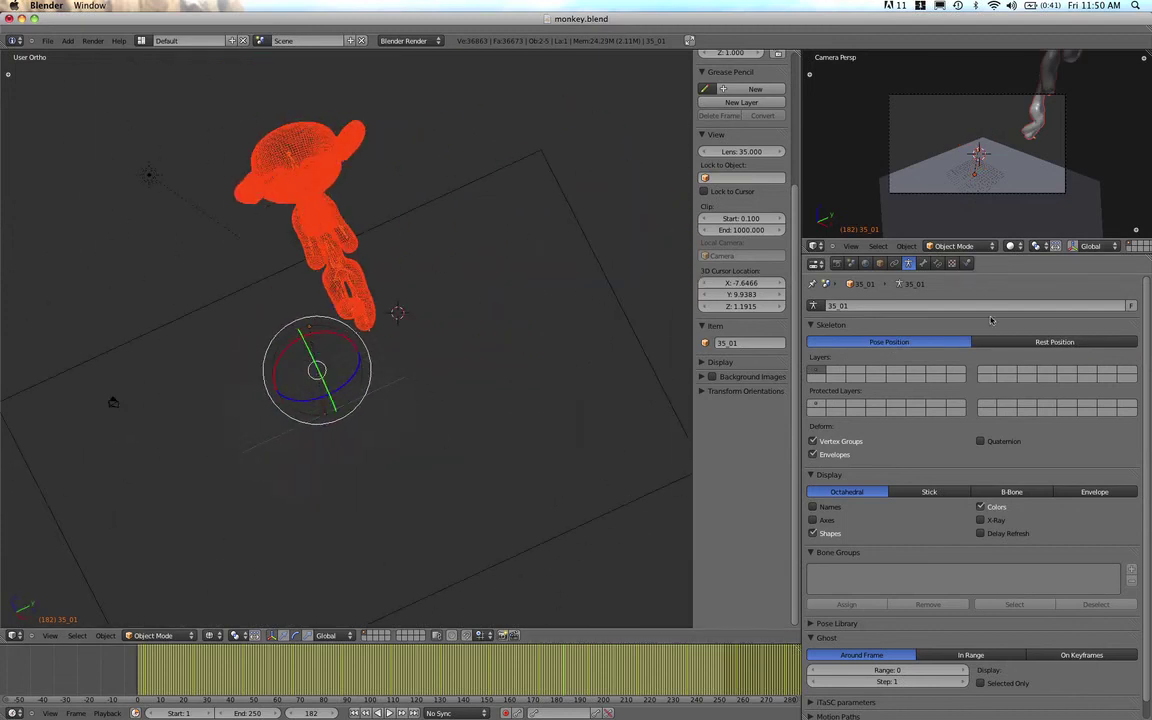
left_click(1035, 342)
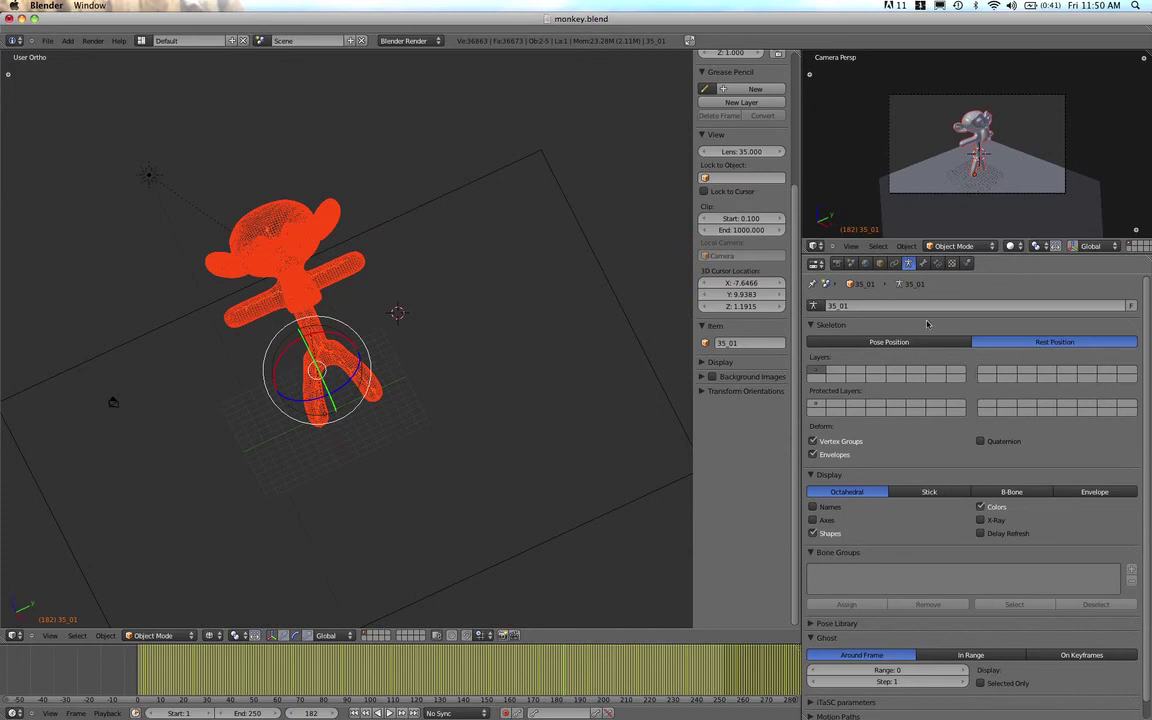
left_click(888, 342)
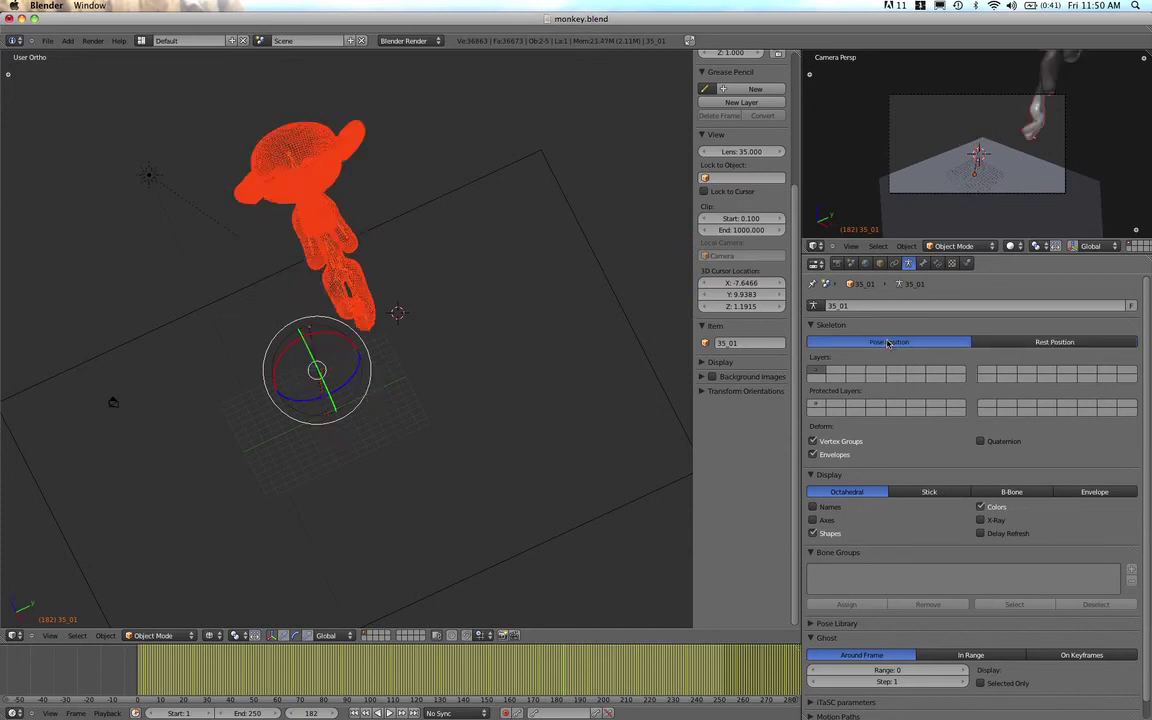
- Display the scene with solid shading and compare the monkey in Rest Position and Pose Position, ending in Pose Position
middle_click_drag(55, 413, 151, 408)
key("z")
middle_click_drag(474, 387, 278, 429)
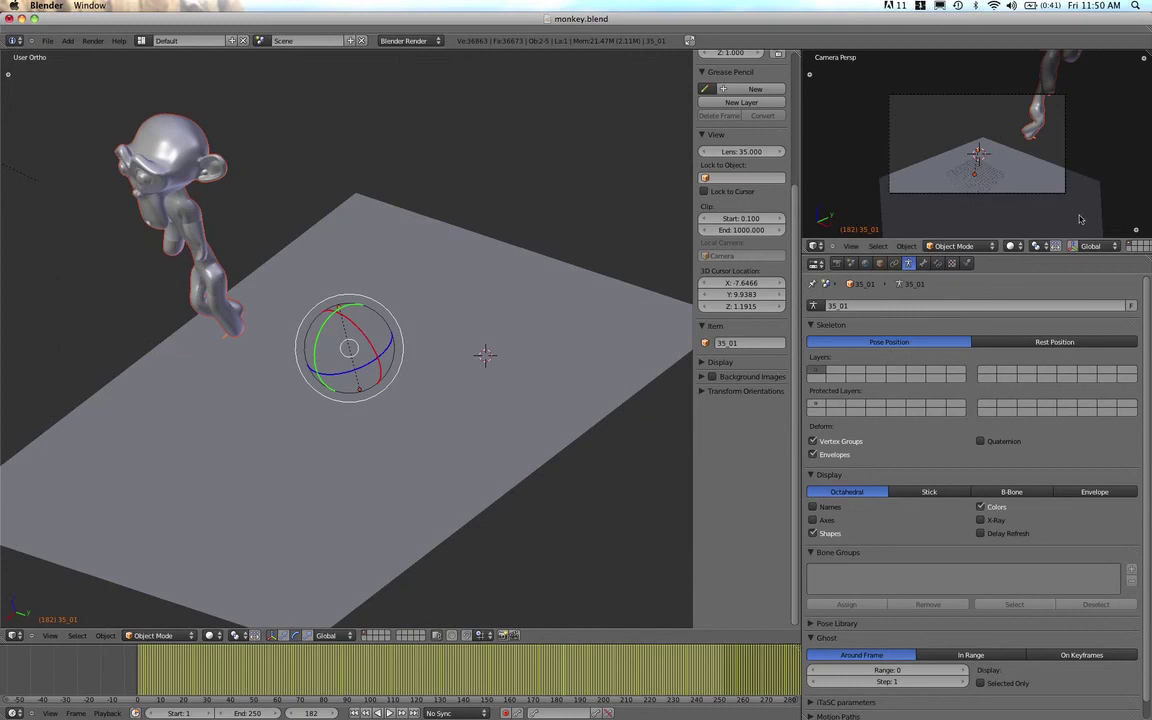
left_click(1056, 342)
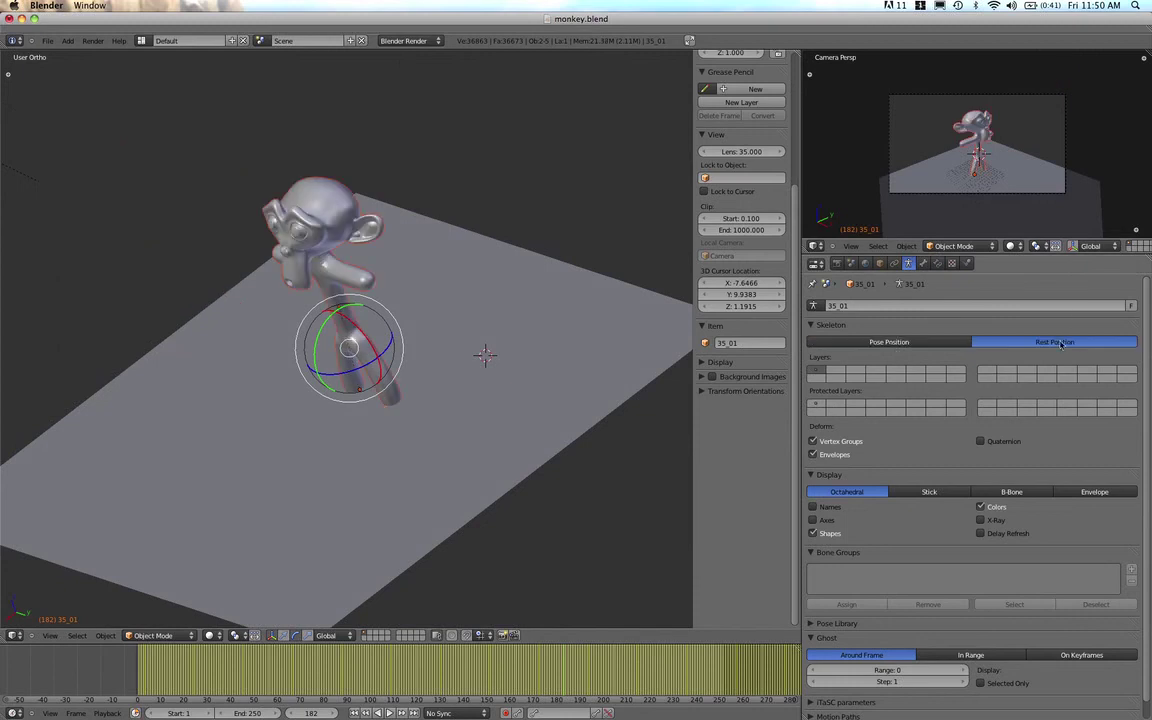
left_click(889, 342)
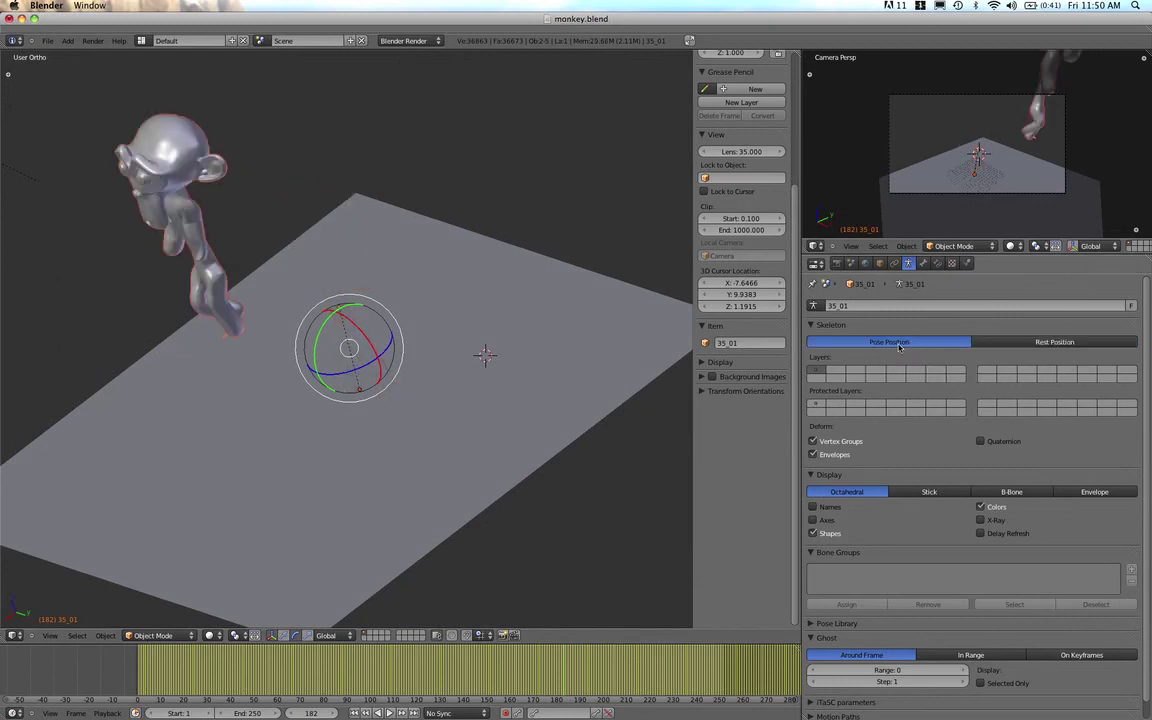
- Play the motion capture animation and examine the deforming monkey from several angles
middle_click_drag(430, 390, 491, 391)
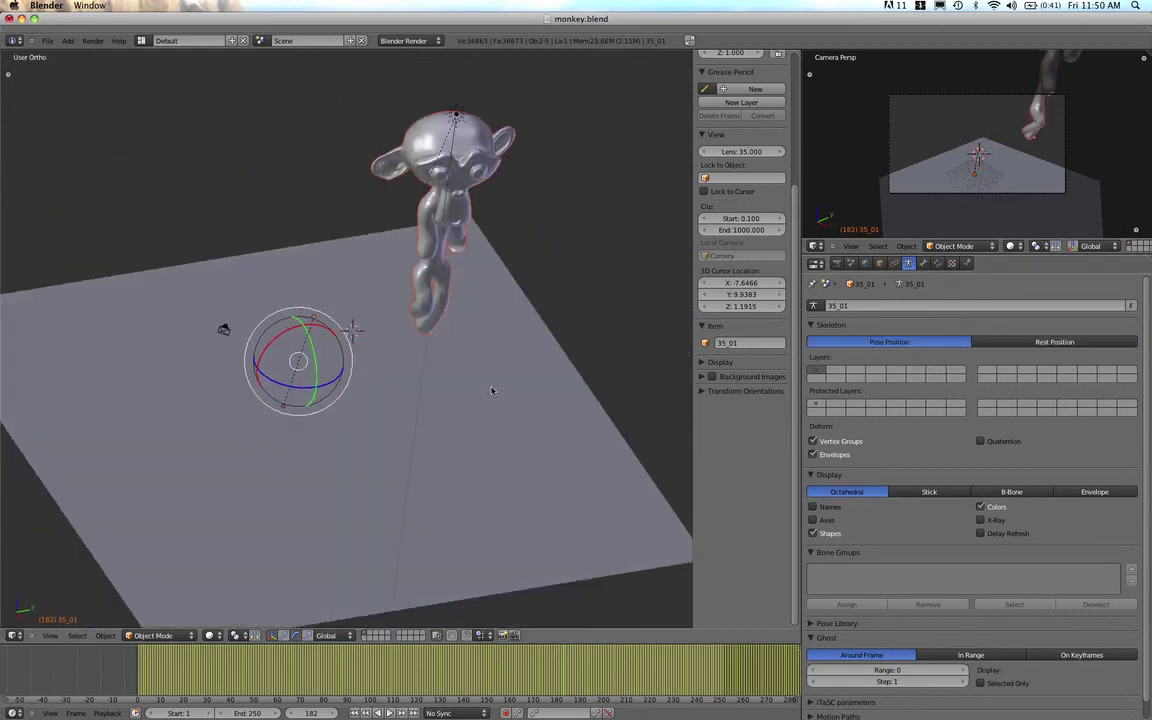
middle_click_drag(548, 329, 340, 468)
scroll(340, 382, "up", 3)
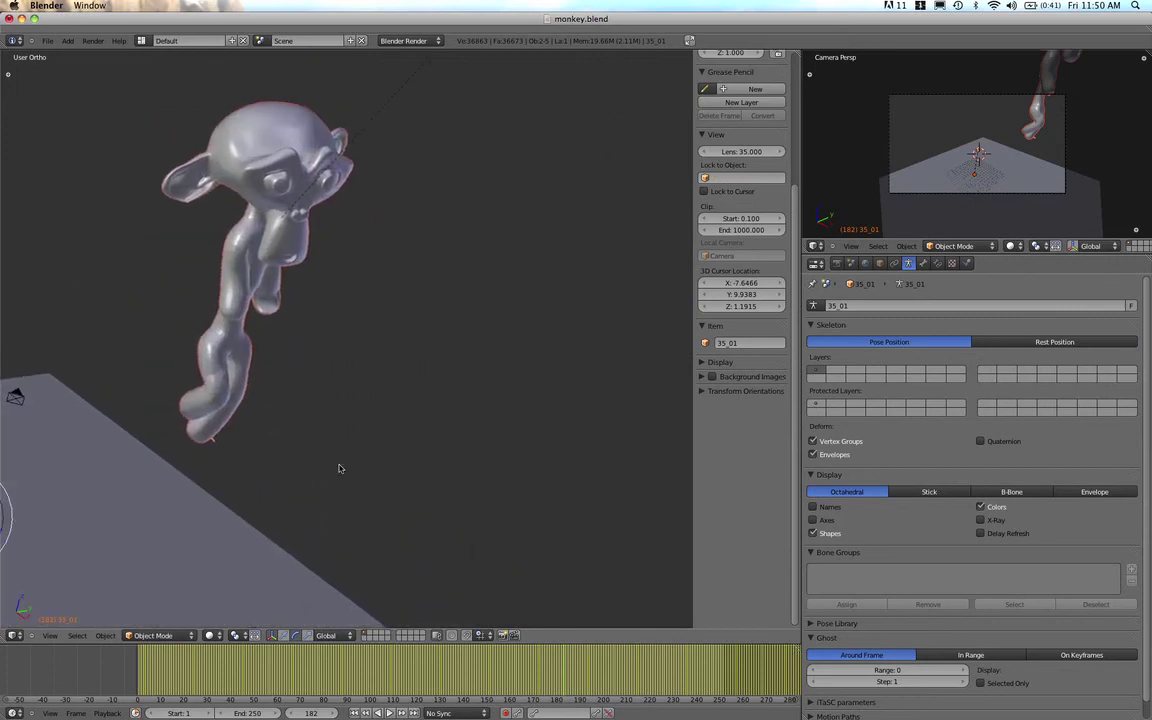
left_click(389, 712)
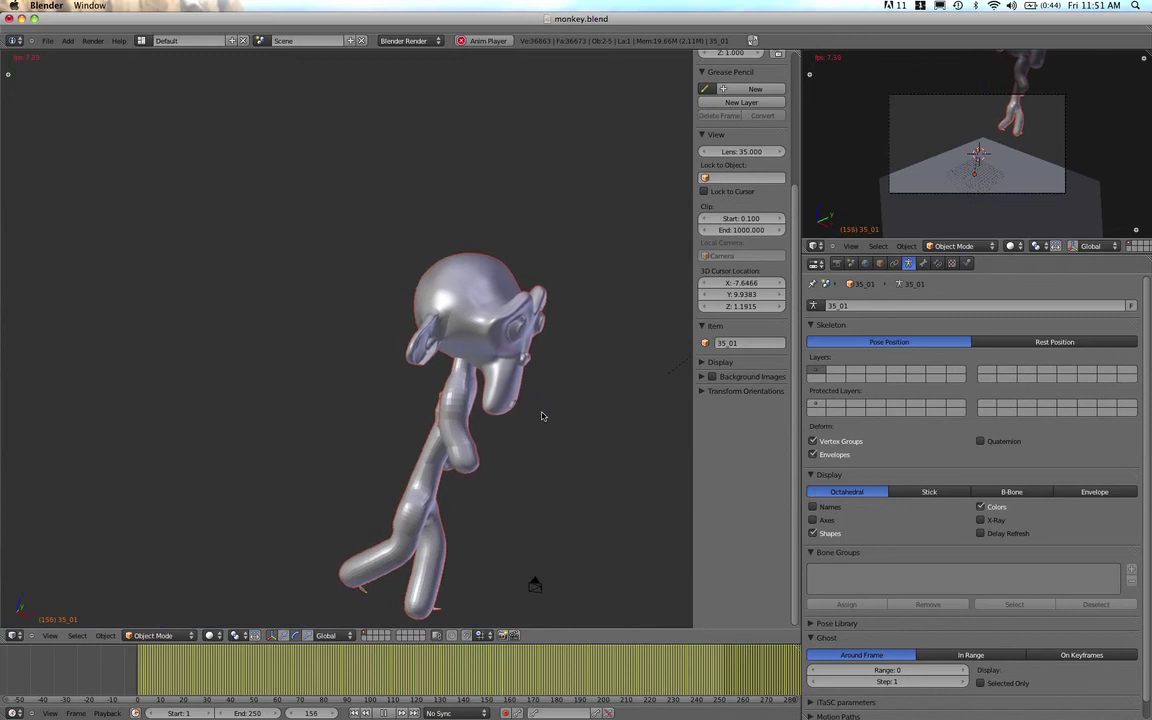
middle_click_drag(568, 420, 347, 424)
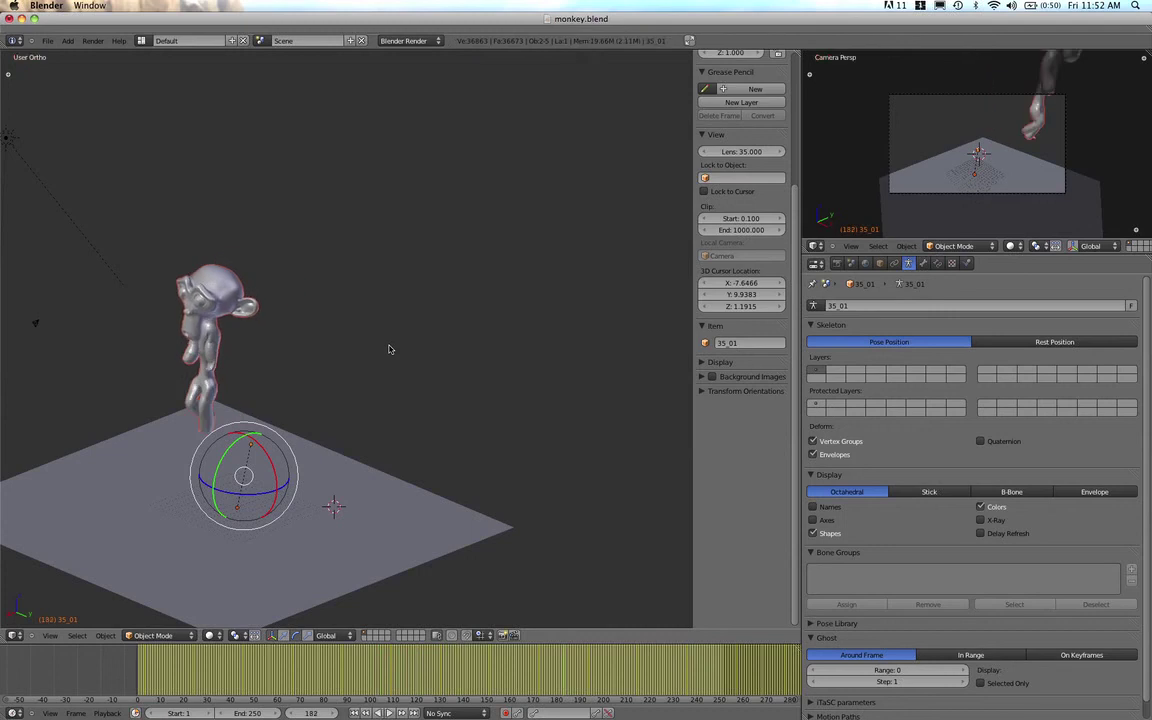
- Move the Blender window and the Snapz Pro X manual window down to uncover the Finder search window
left_click_drag(514, 22, 539, 510)
left_click_drag(440, 51, 544, 527)
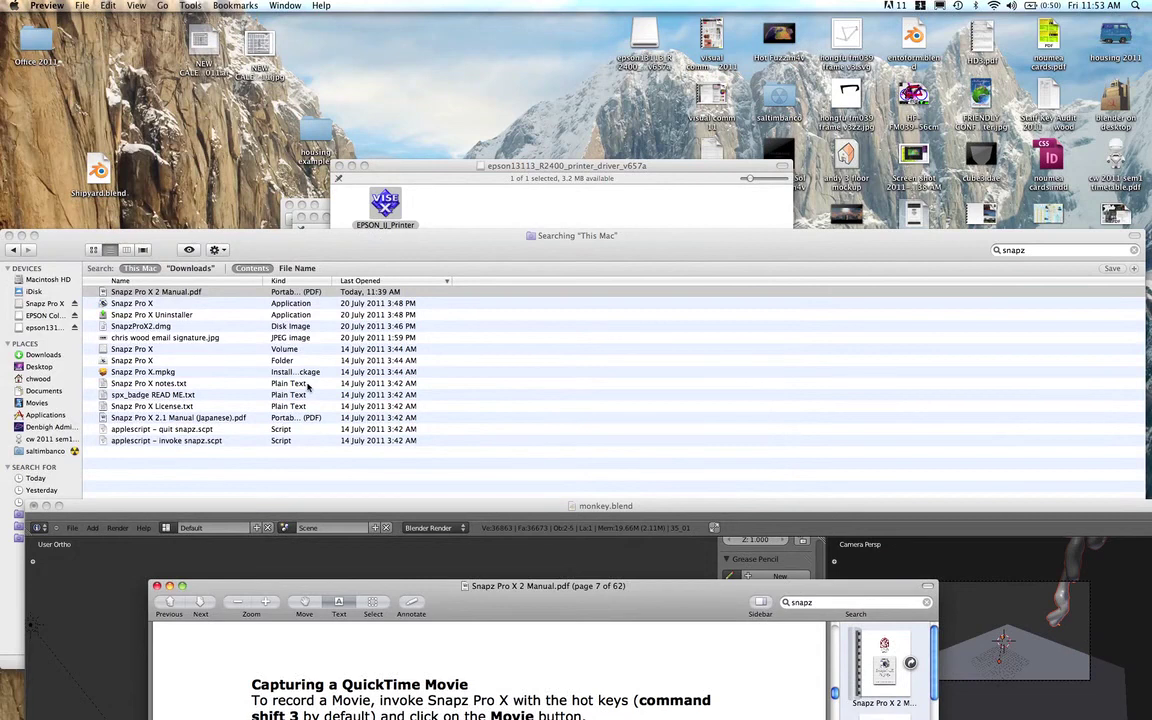